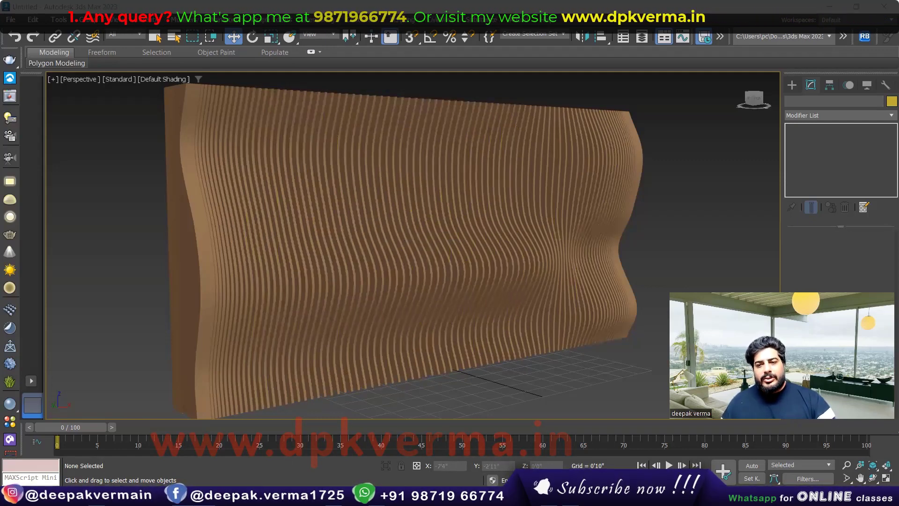
# - Leave the finished slat wall in 3ds Max for Chrome's parametric wall image results
pyautogui.hotkey('alt', 'Tab')
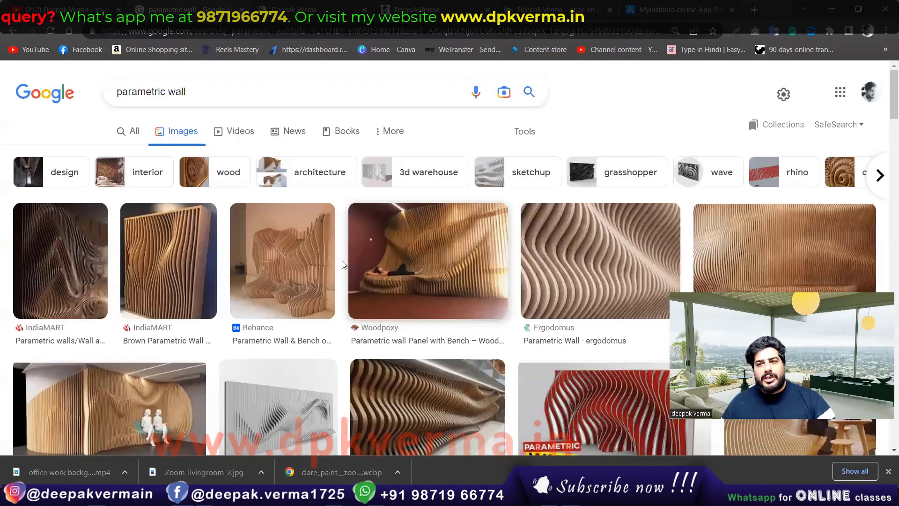
# - Scroll down through the parametric wall reference images
pyautogui.scroll(-3, 342, 263)
pyautogui.scroll(-1, 203, 237)
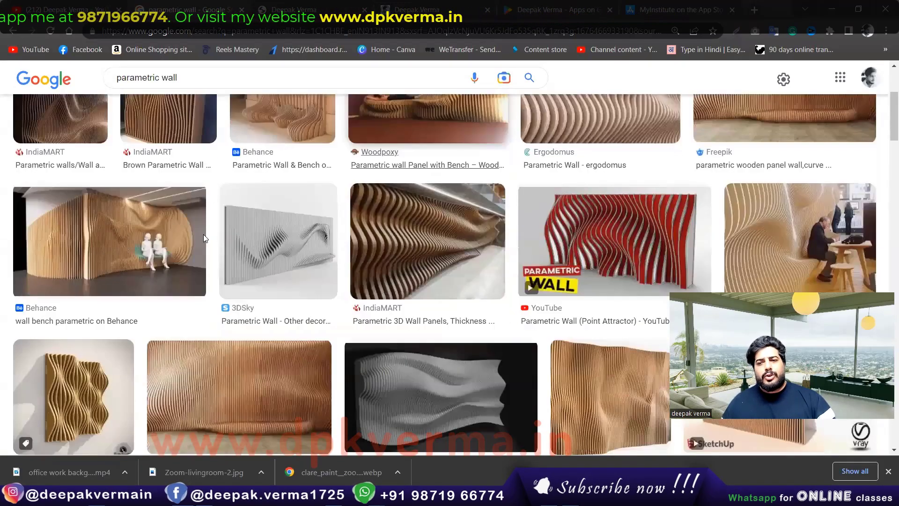
pyautogui.scroll(-3, 204, 237)
pyautogui.scroll(-3, 380, 216)
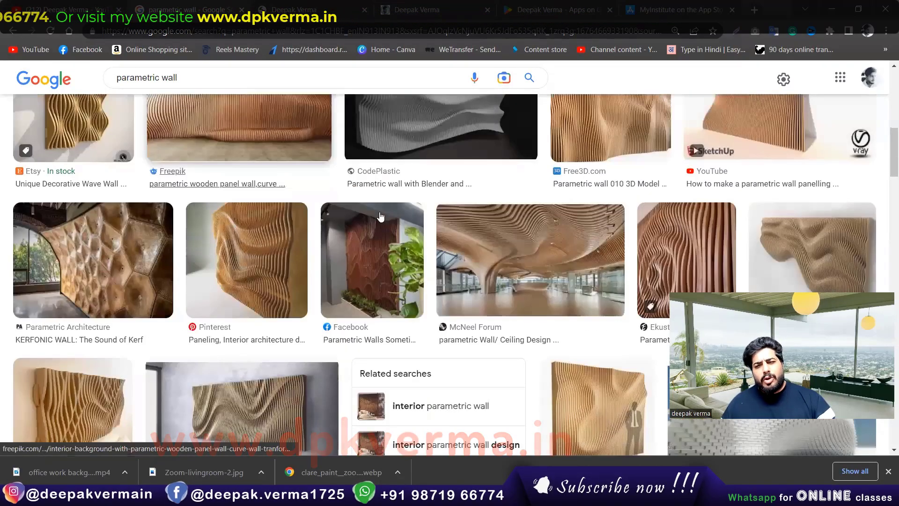
pyautogui.scroll(-1, 380, 217)
pyautogui.scroll(-3, 358, 213)
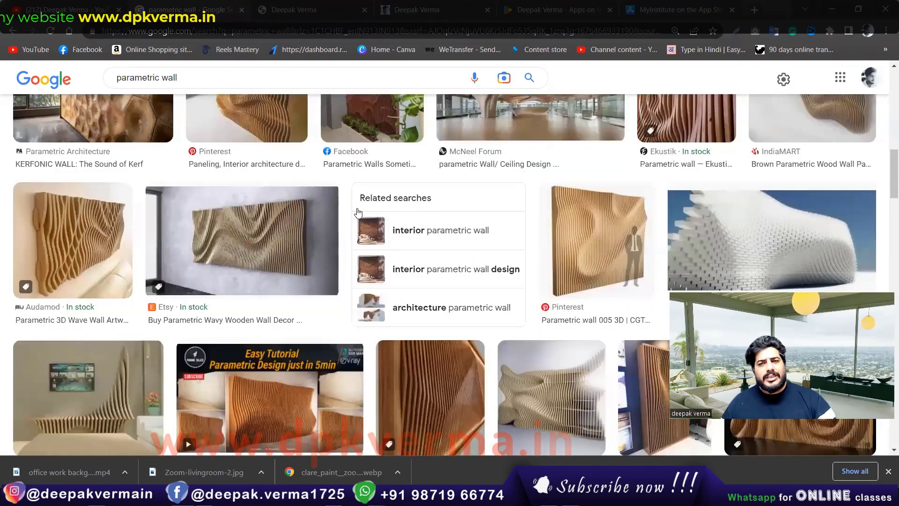
pyautogui.scroll(-1, 251, 223)
pyautogui.scroll(-3, 316, 248)
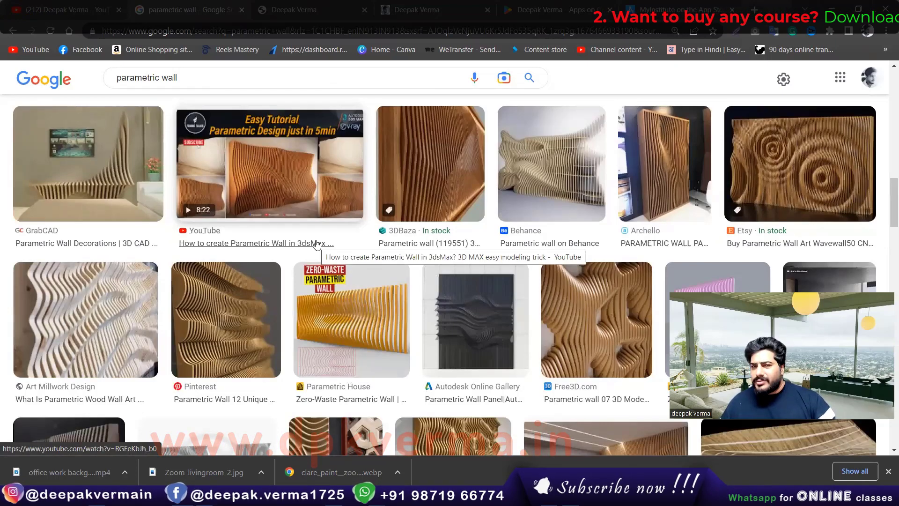
# - Return to the top of the results and open the YouTube channel's videos page
pyautogui.scroll(2, 317, 243)
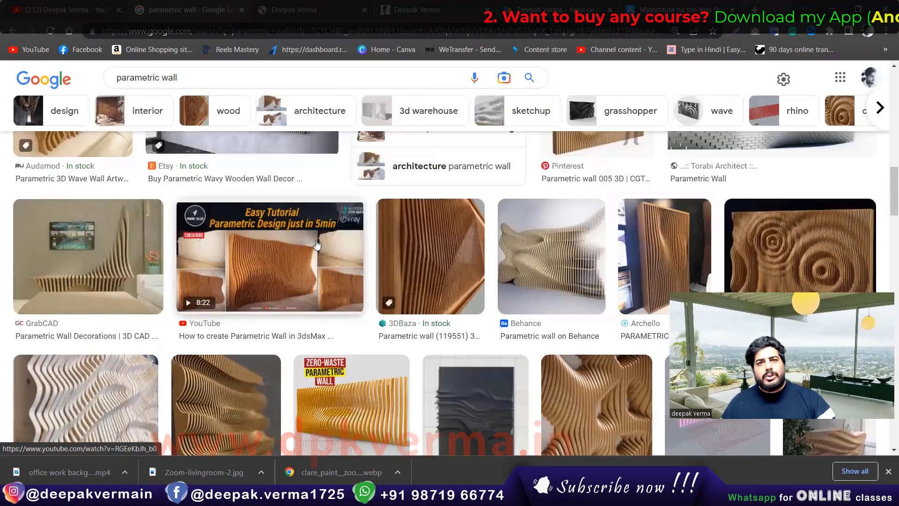
pyautogui.scroll(5, 317, 244)
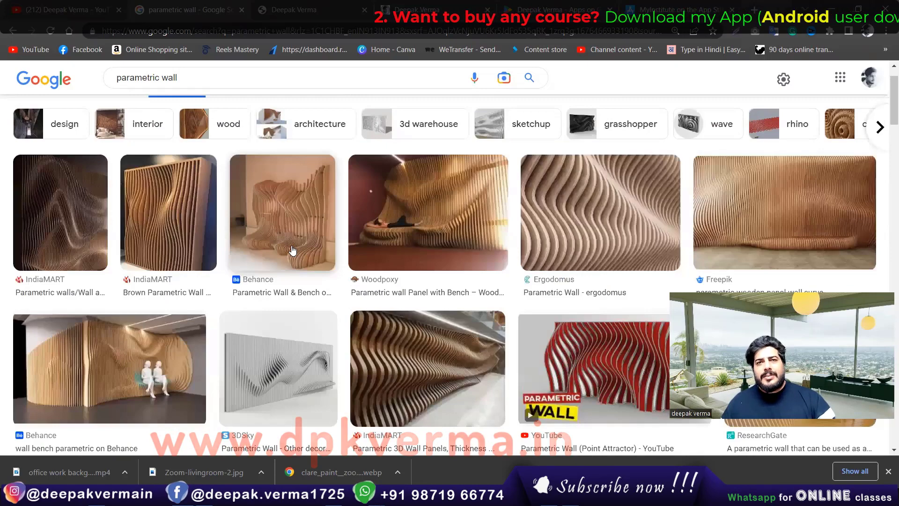
pyautogui.scroll(1, 286, 250)
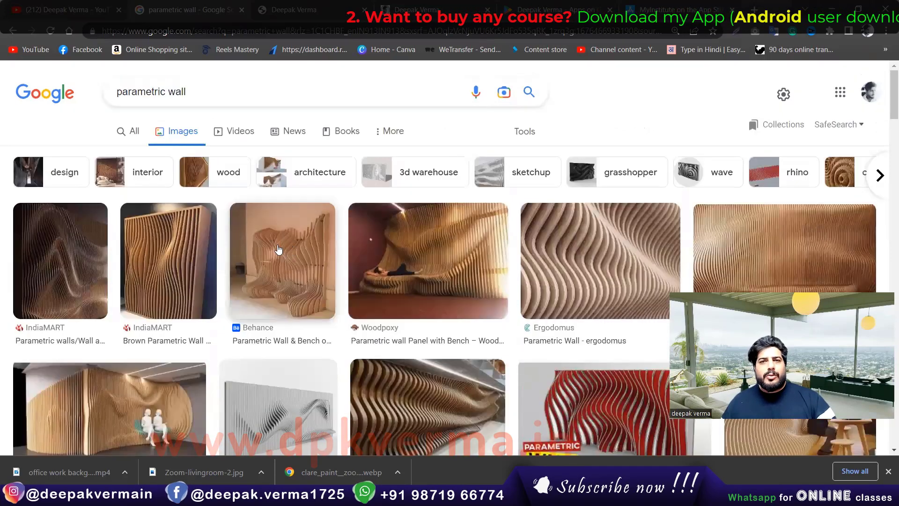
pyautogui.click(88, 13)
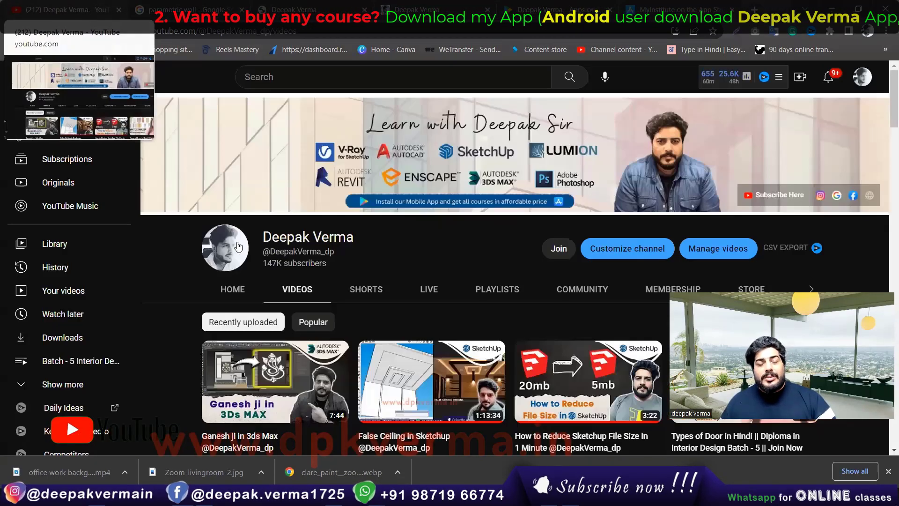
pyautogui.scroll(-2, 192, 235)
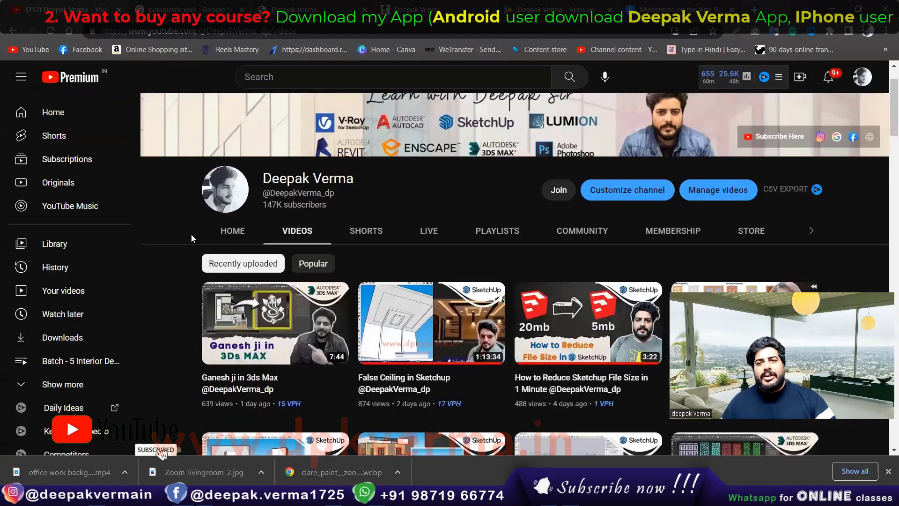
pyautogui.scroll(-1, 186, 237)
pyautogui.scroll(-1, 186, 236)
pyautogui.scroll(-1, 186, 237)
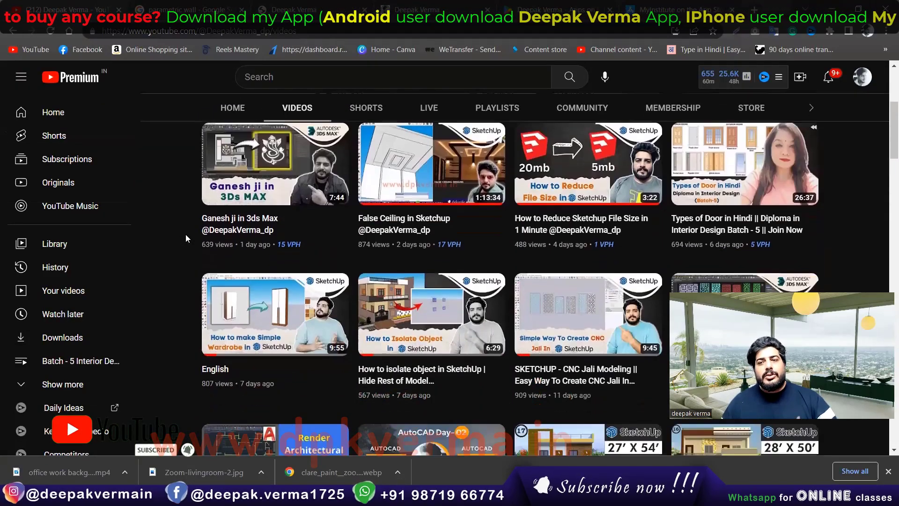
pyautogui.scroll(-1, 186, 234)
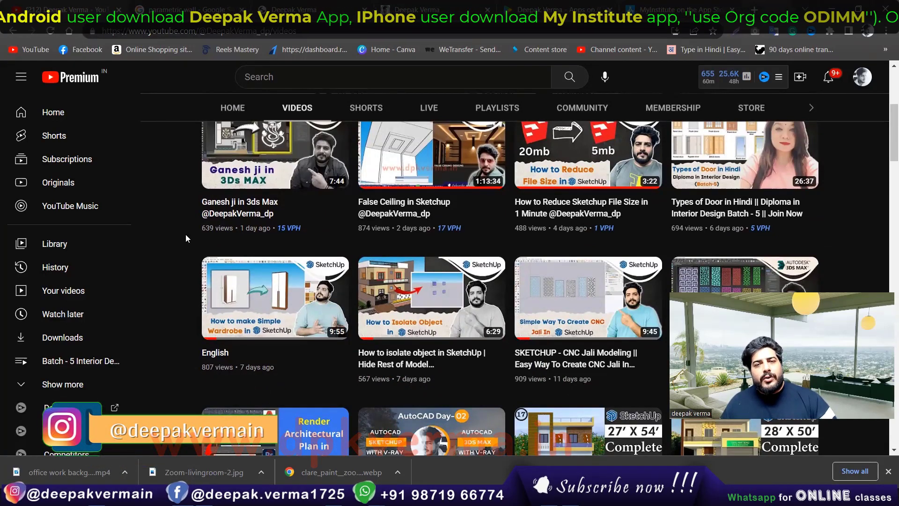
pyautogui.scroll(-2, 186, 234)
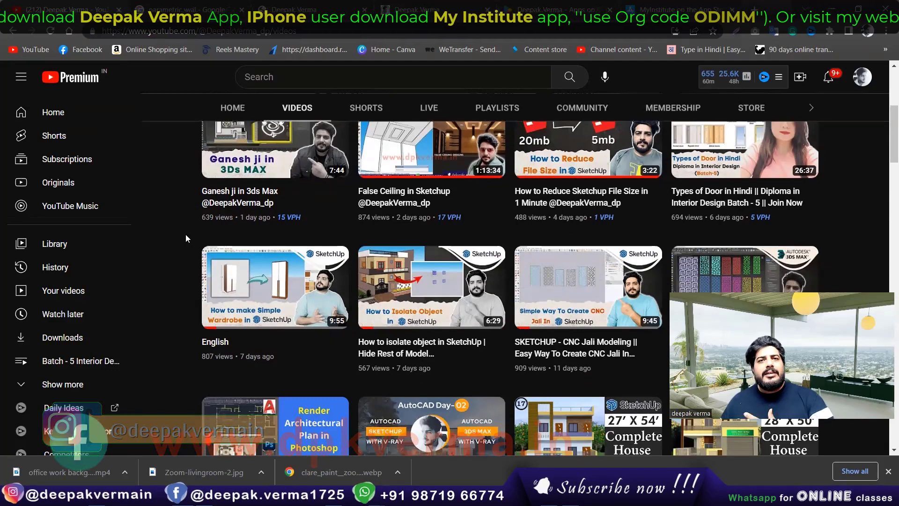
pyautogui.scroll(-2, 185, 234)
pyautogui.scroll(-2, 185, 234)
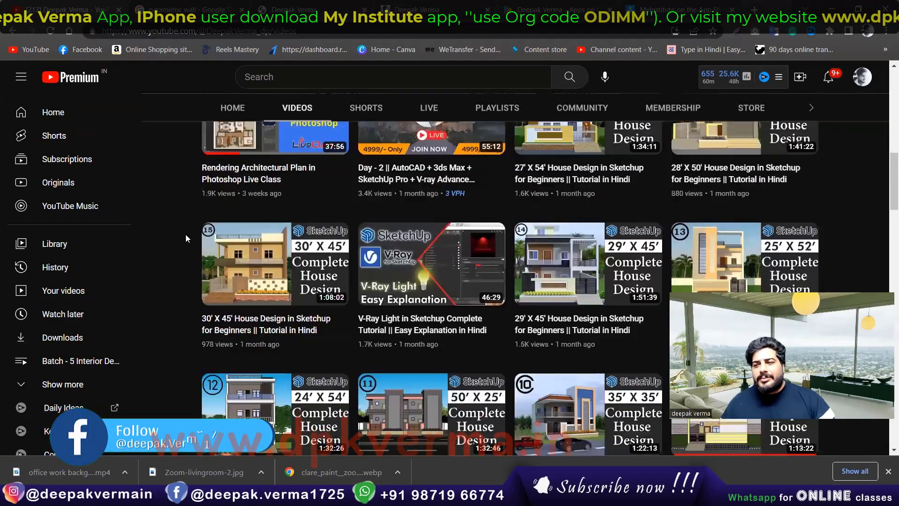
pyautogui.scroll(-4, 185, 234)
pyautogui.scroll(-7, 185, 234)
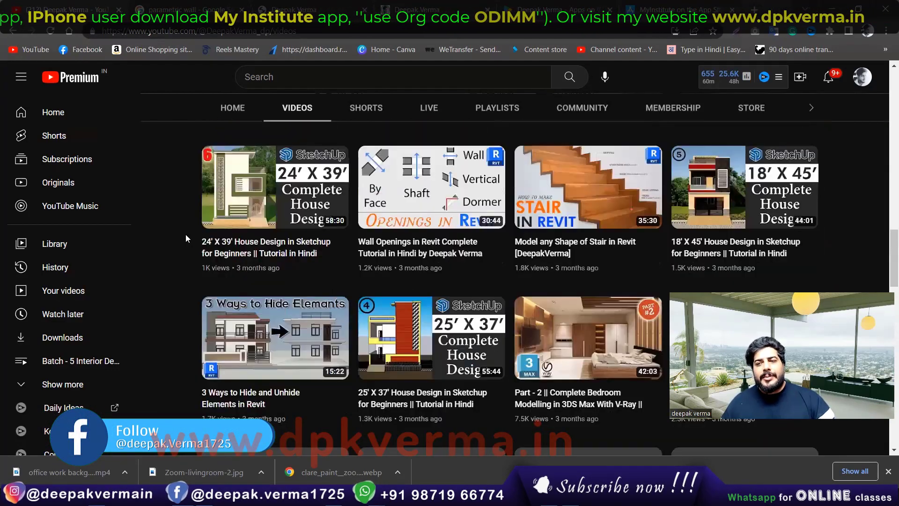
pyautogui.scroll(-5, 185, 234)
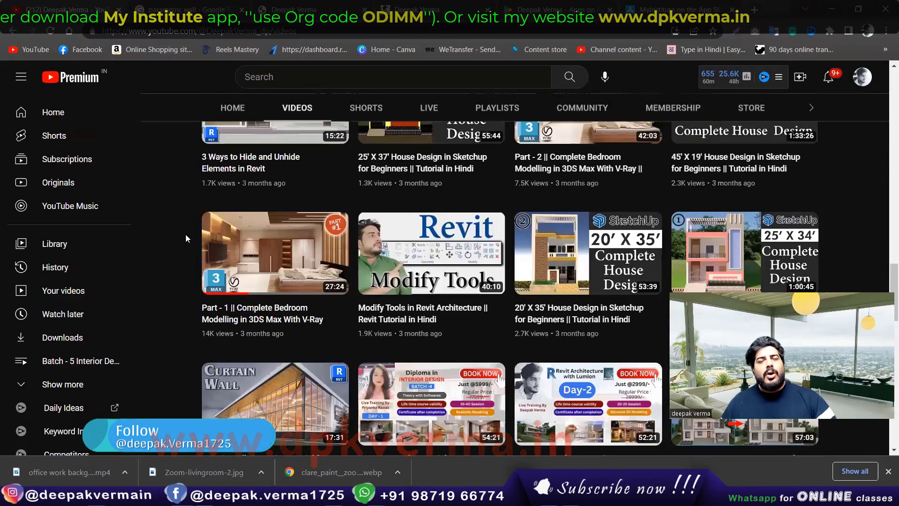
pyautogui.scroll(-5, 185, 234)
pyautogui.scroll(-5, 185, 234)
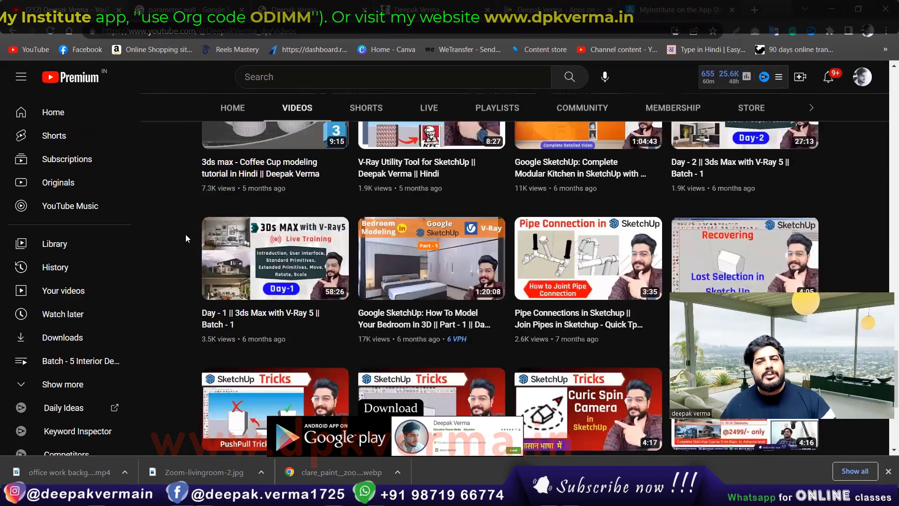
pyautogui.scroll(-4, 186, 234)
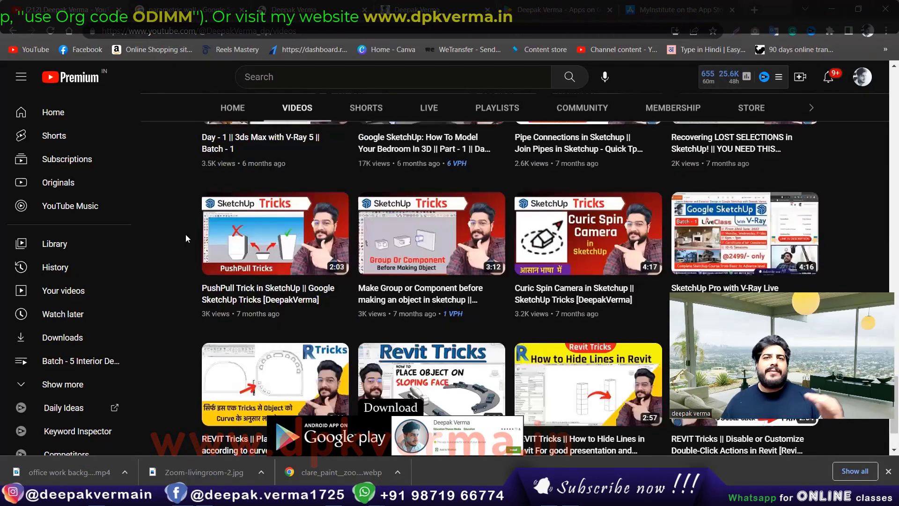
pyautogui.scroll(3, 186, 234)
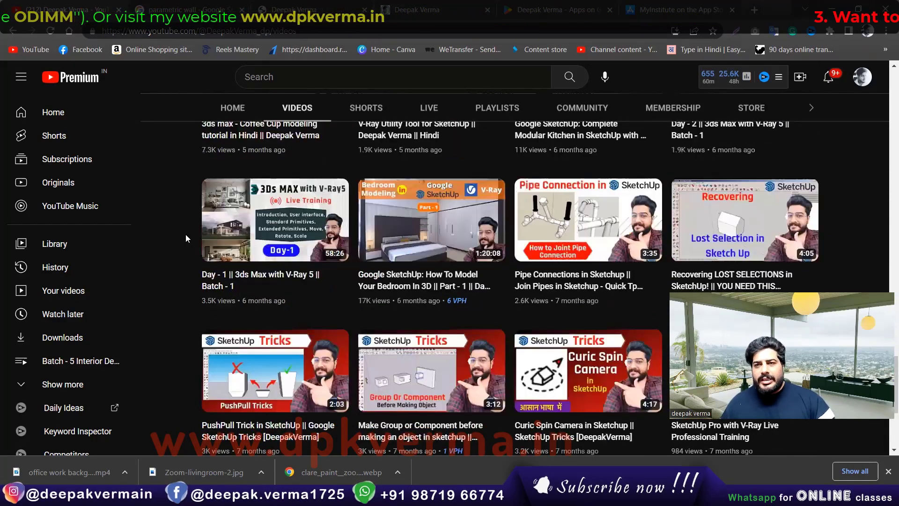
pyautogui.scroll(5, 185, 234)
pyautogui.scroll(5, 187, 229)
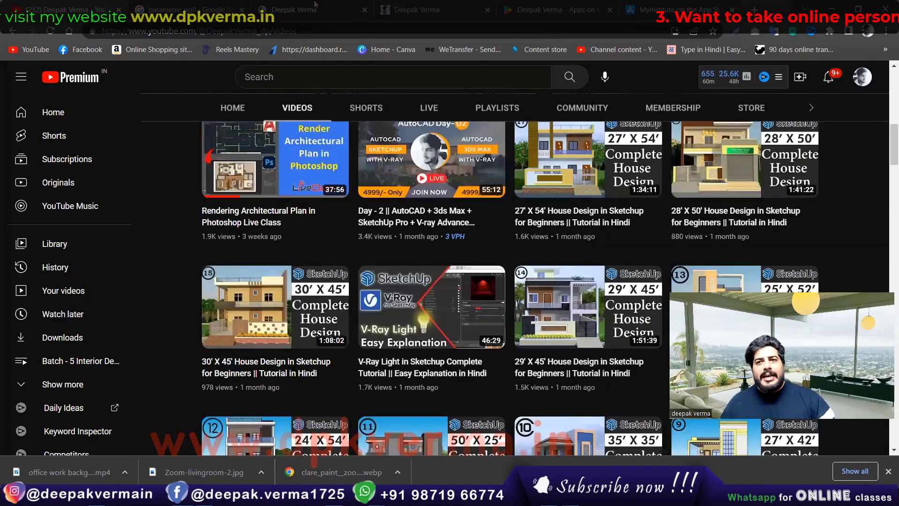
# - Browse dpkverma.in's upcoming and ongoing courses, then open the odimm.courses.store batch listing
pyautogui.click(314, 6)
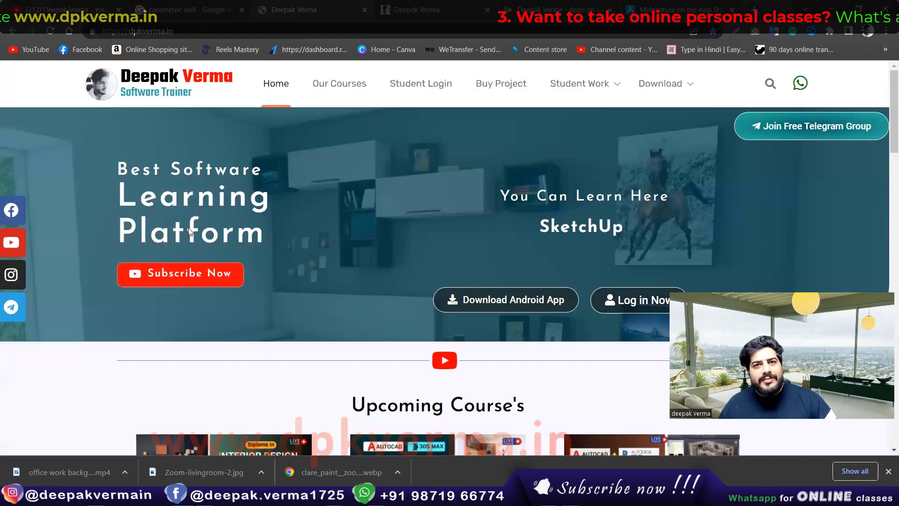
pyautogui.scroll(-3, 299, 230)
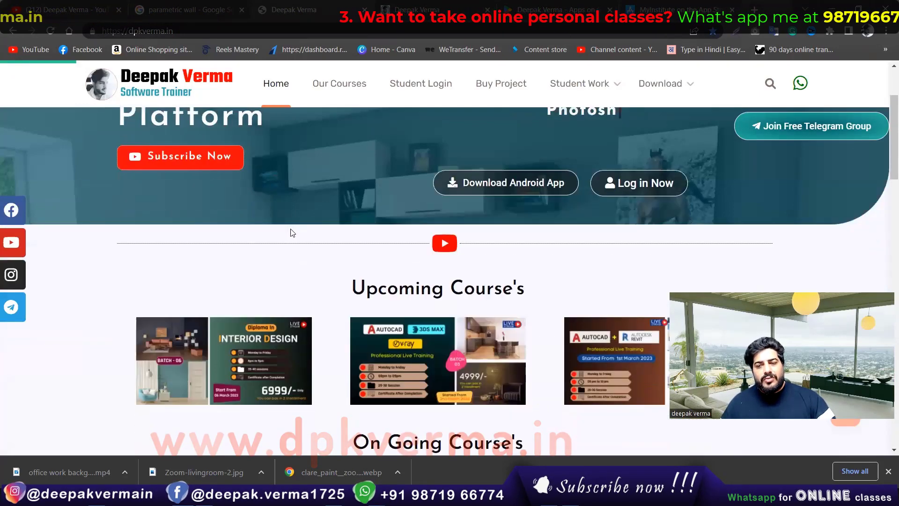
pyautogui.scroll(-1, 286, 235)
pyautogui.scroll(-2, 252, 230)
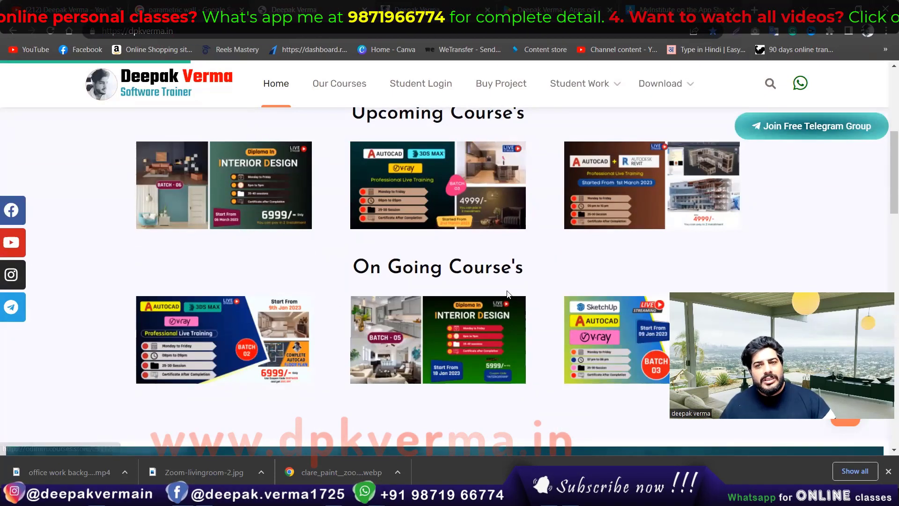
pyautogui.scroll(1, 493, 252)
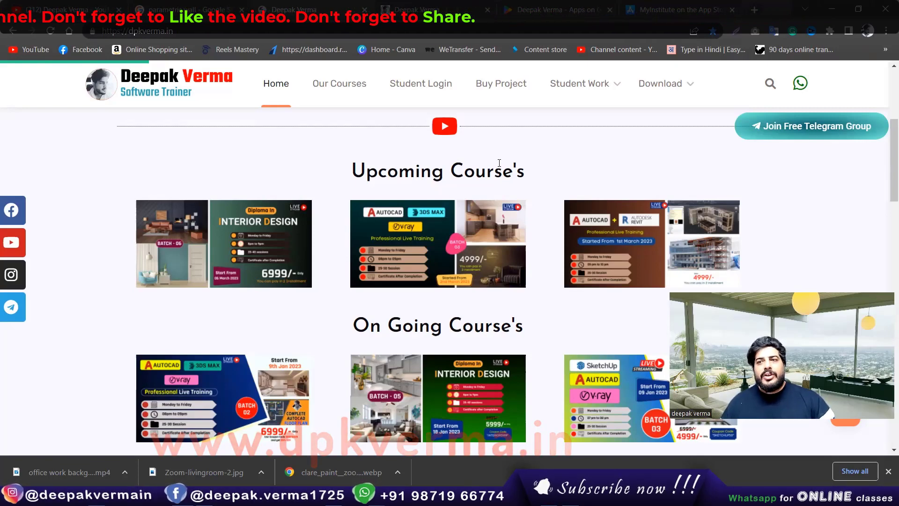
pyautogui.click(428, 4)
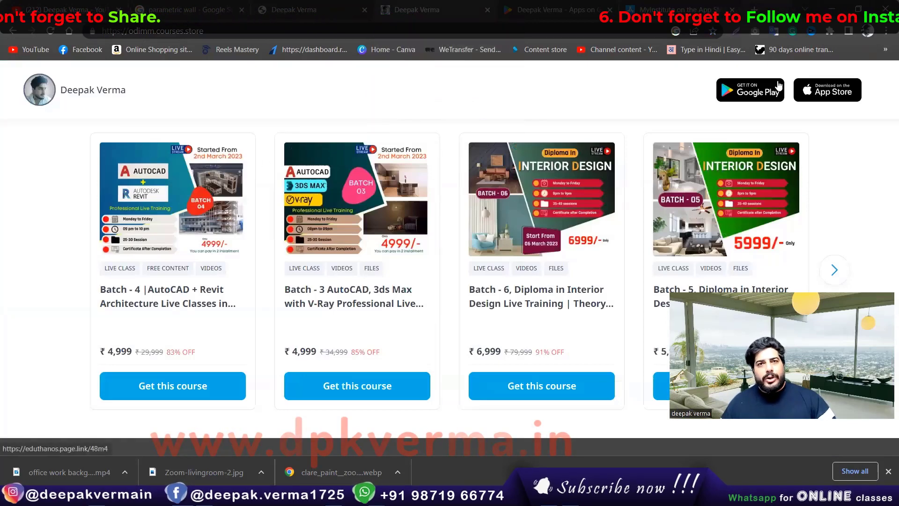
# - Scroll through the course store's live training batches and prices
pyautogui.scroll(3, 217, 217)
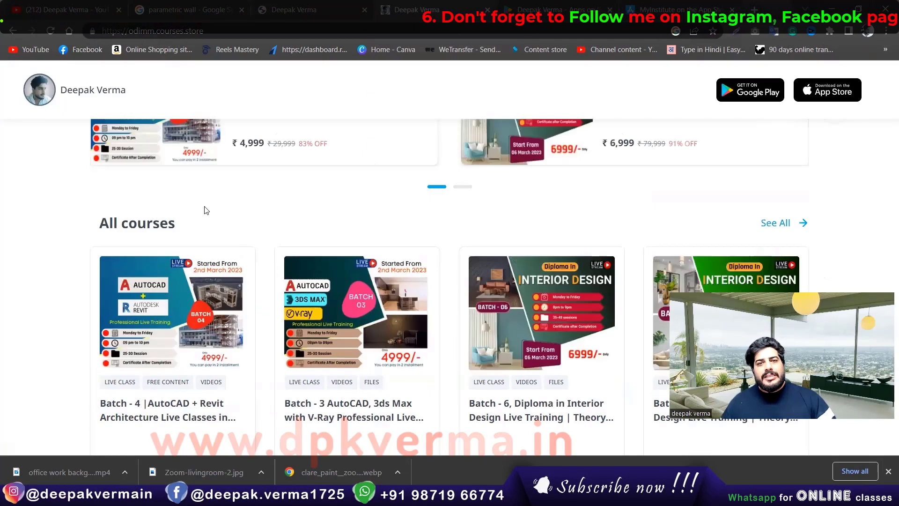
pyautogui.scroll(5, 215, 245)
pyautogui.scroll(5, 203, 245)
pyautogui.scroll(-2, 123, 145)
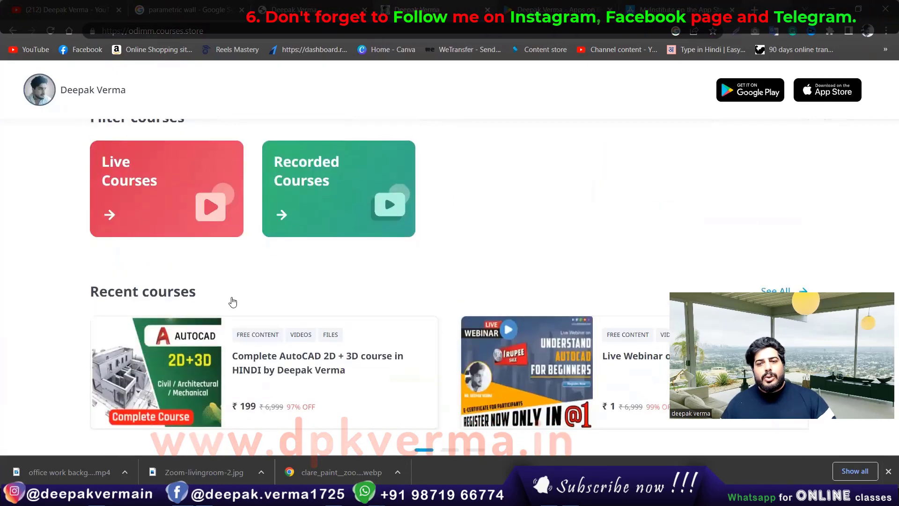
pyautogui.scroll(-5, 231, 296)
pyautogui.scroll(-5, 257, 231)
# - Read the training app's Google Play listing and About this app, then view its App Store page
pyautogui.hotkey('ctrl', 'Tab')
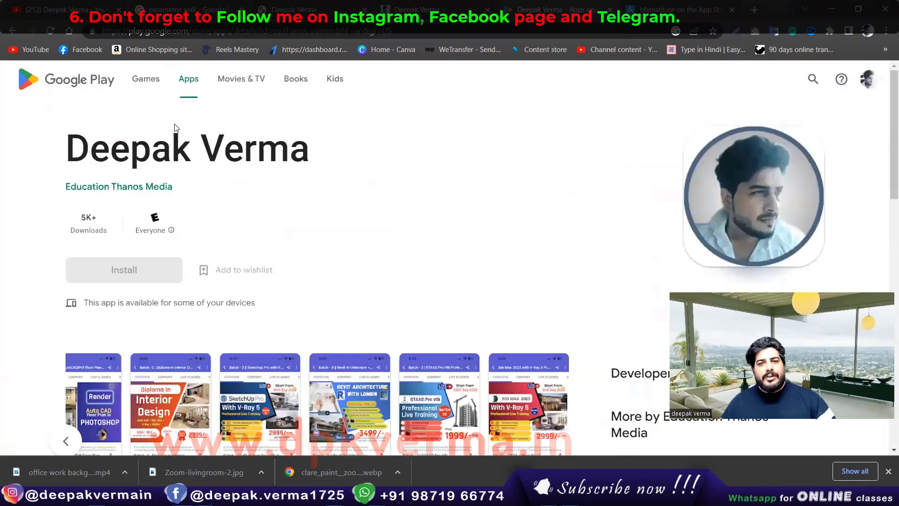
pyautogui.scroll(-1, 181, 165)
pyautogui.scroll(-2, 183, 225)
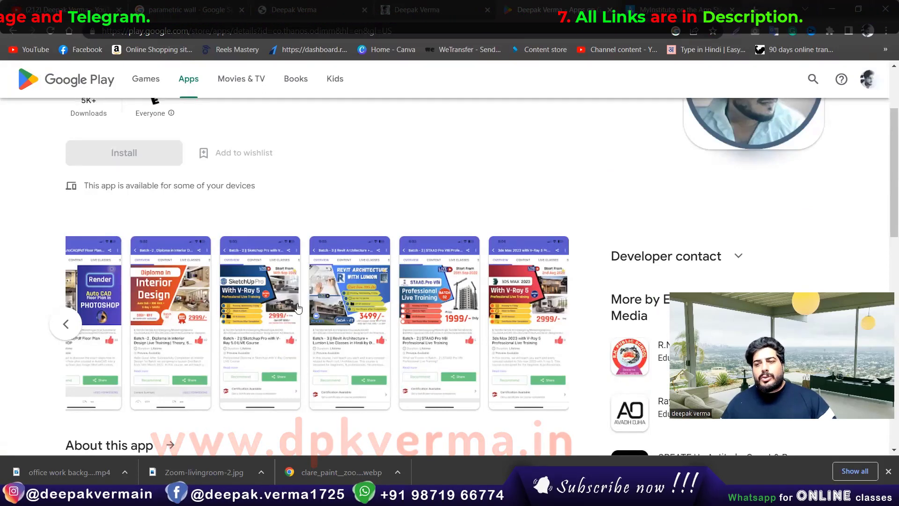
pyautogui.scroll(-1, 143, 305)
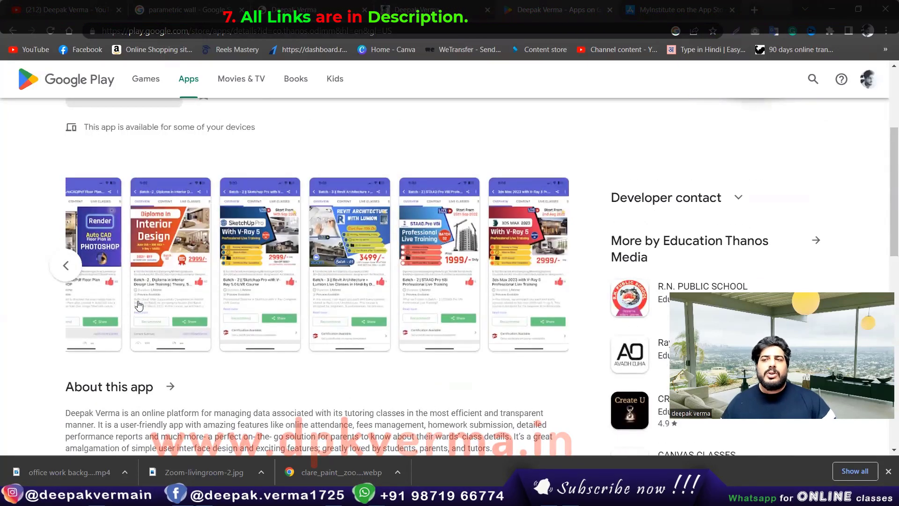
pyautogui.click(695, 6)
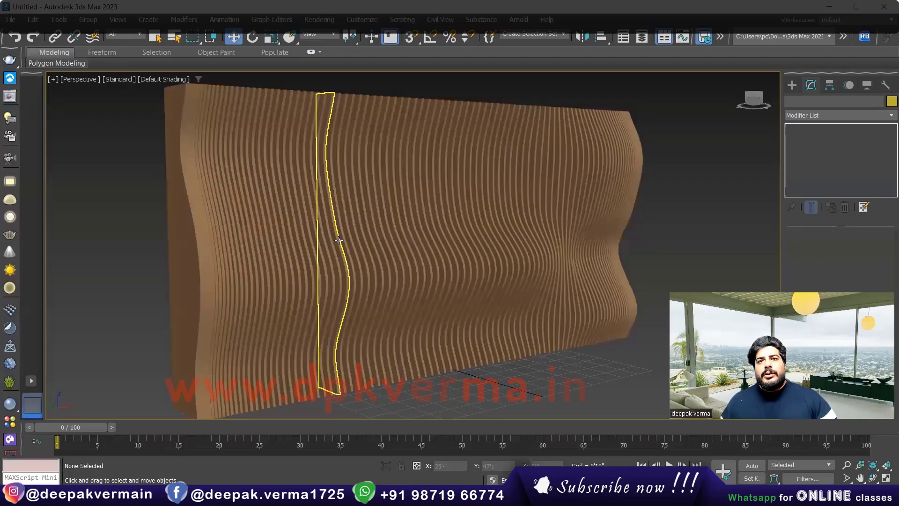
# - Select every slat wall object and hide them all, leaving an empty scene
pyautogui.scroll(-5, 374, 257)
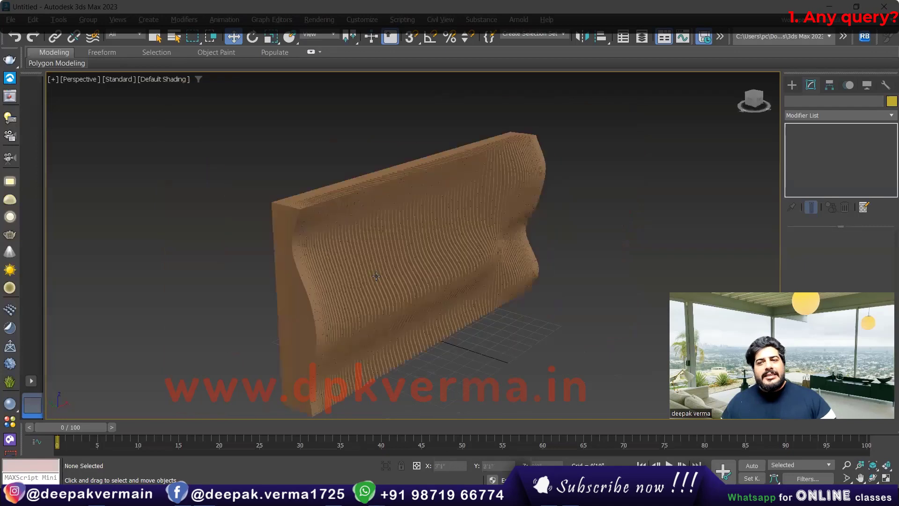
pyautogui.moveTo(374, 257)
pyautogui.keyDown('alt'); pyautogui.mouseDown(button='middle')
pyautogui.moveTo(266, 259)
pyautogui.moveTo(290, 258)
pyautogui.moveTo(273, 265)
pyautogui.moveTo(330, 161)
pyautogui.mouseUp(button='middle'); pyautogui.keyUp('alt')
pyautogui.scroll(-3, 294, 258)
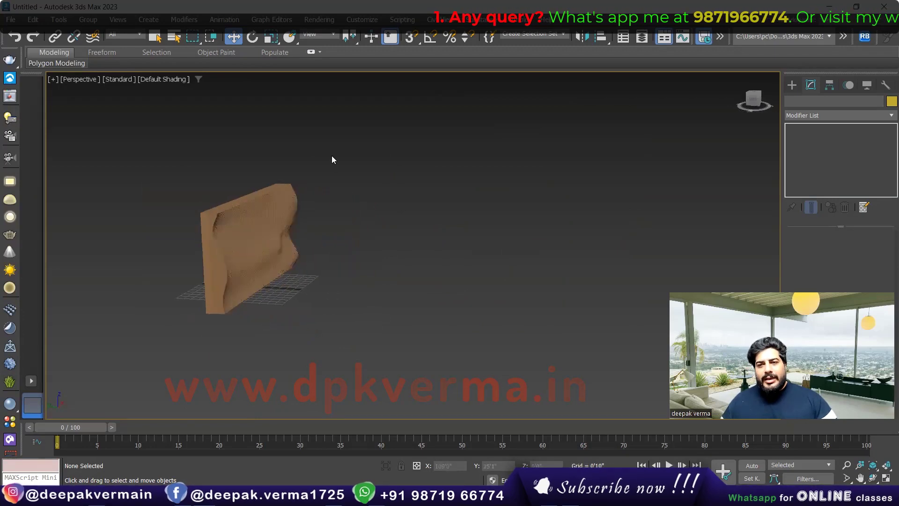
pyautogui.hotkey('ctrl', 'a')
pyautogui.rightClick(253, 224)
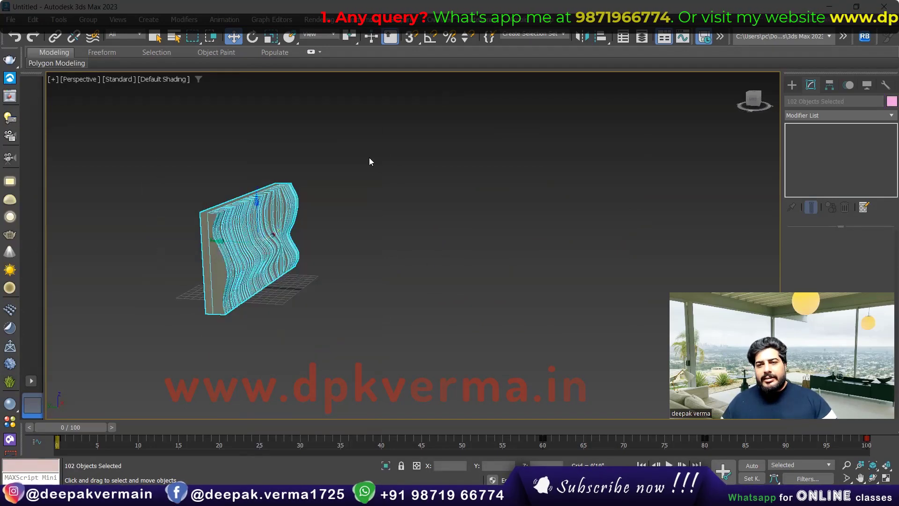
pyautogui.rightClick(264, 230)
pyautogui.click(288, 187)
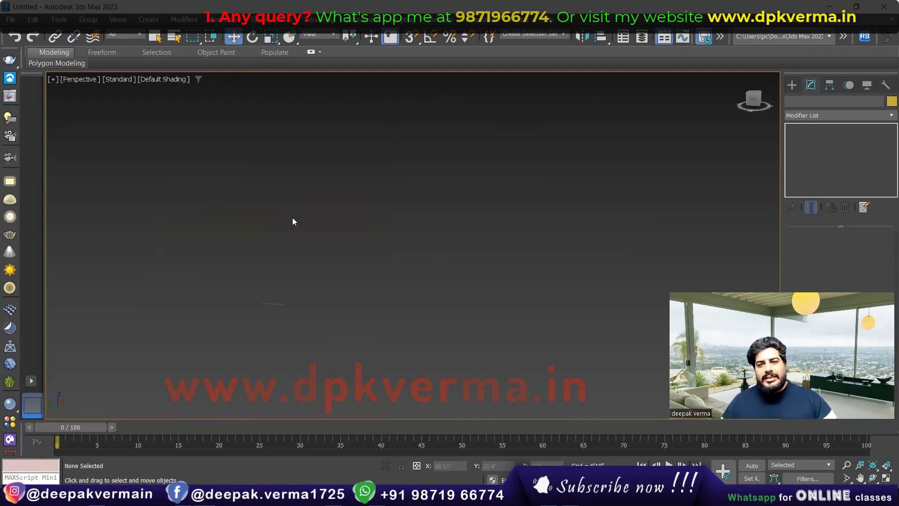
# - Draw a Standard Primitives Box on the empty home grid
pyautogui.press('z')
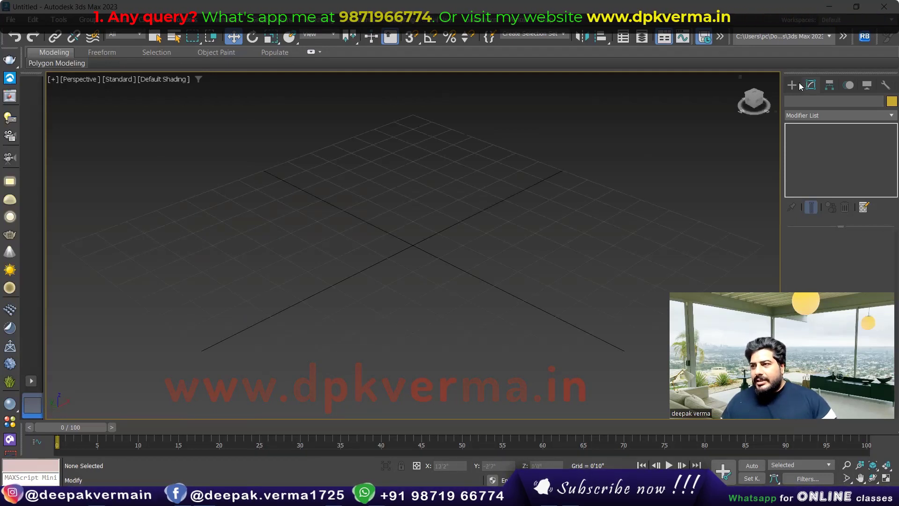
pyautogui.click(791, 84)
pyautogui.click(800, 118)
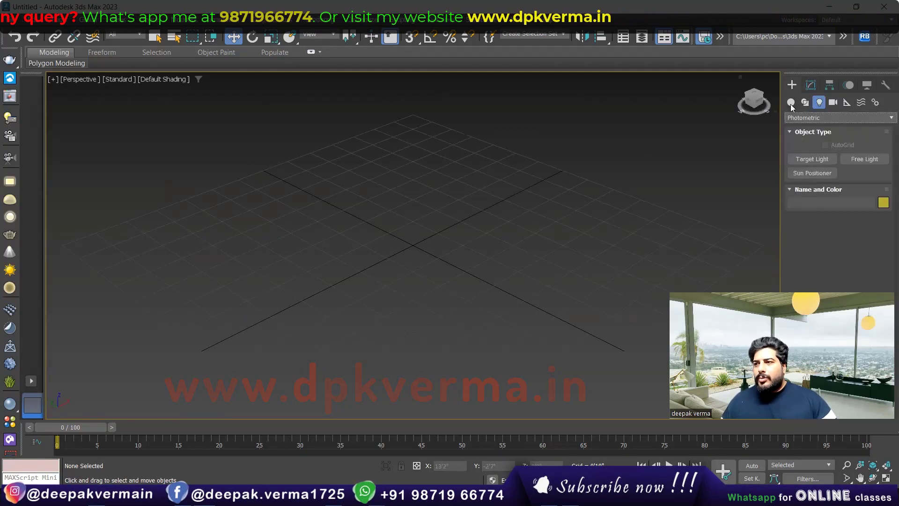
pyautogui.click(791, 102)
pyautogui.click(812, 159)
pyautogui.moveTo(163, 301); pyautogui.dragTo(482, 195)
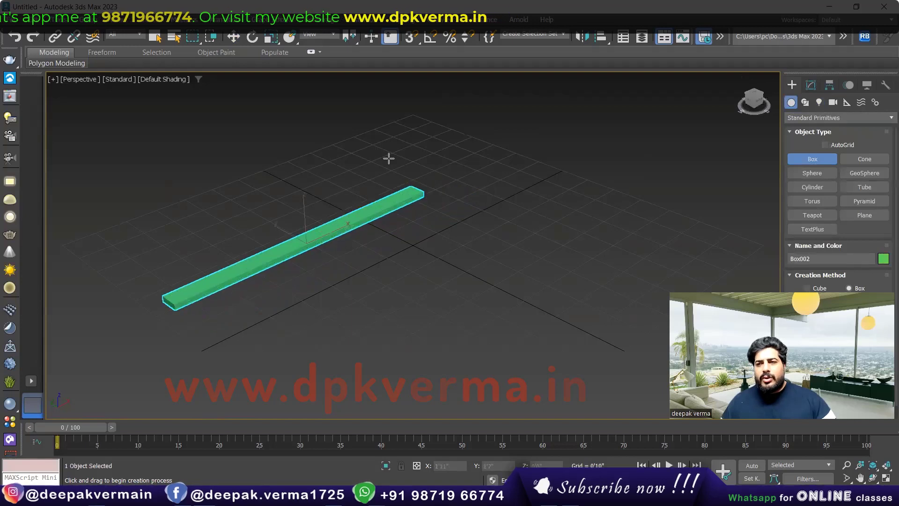
pyautogui.click(327, 112)
pyautogui.press('w')
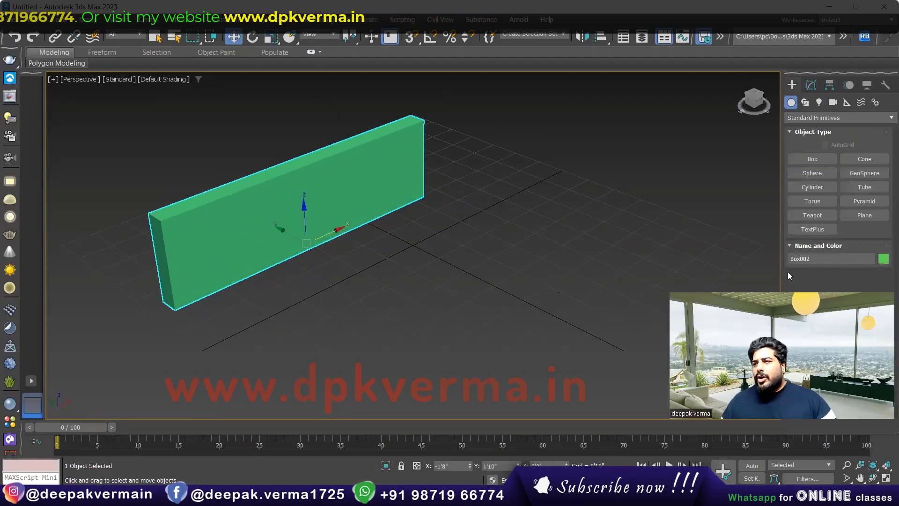
# - Set the box to Length 0'9", Width 20'0" and Height 10'0"
pyautogui.click(810, 85)
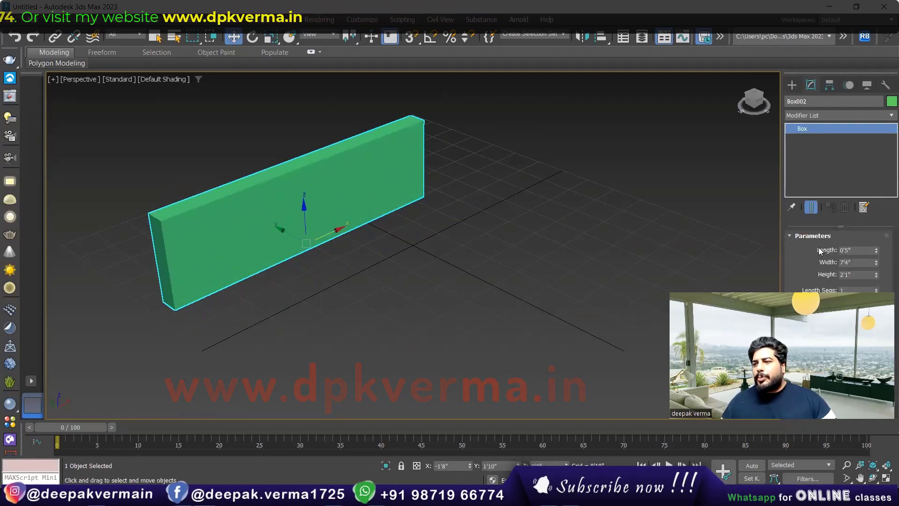
pyautogui.doubleClick(854, 250)
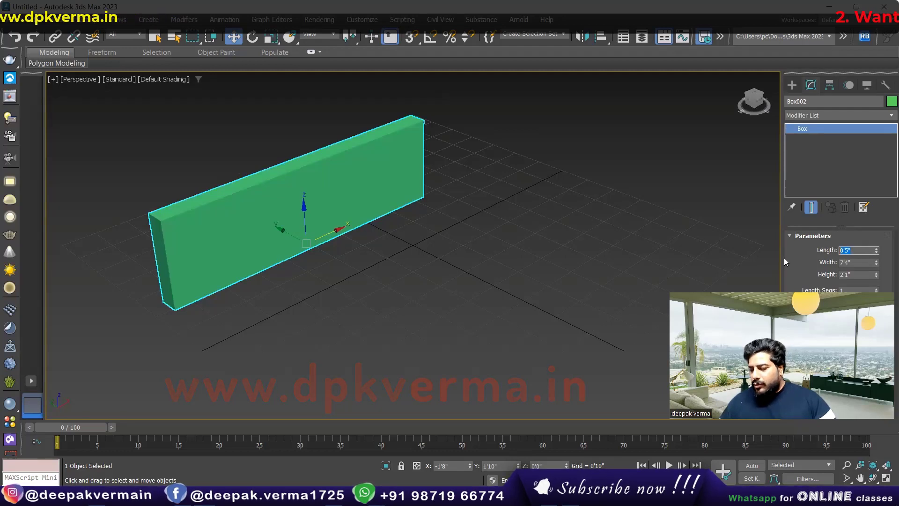
pyautogui.write('9')
pyautogui.press('Return')
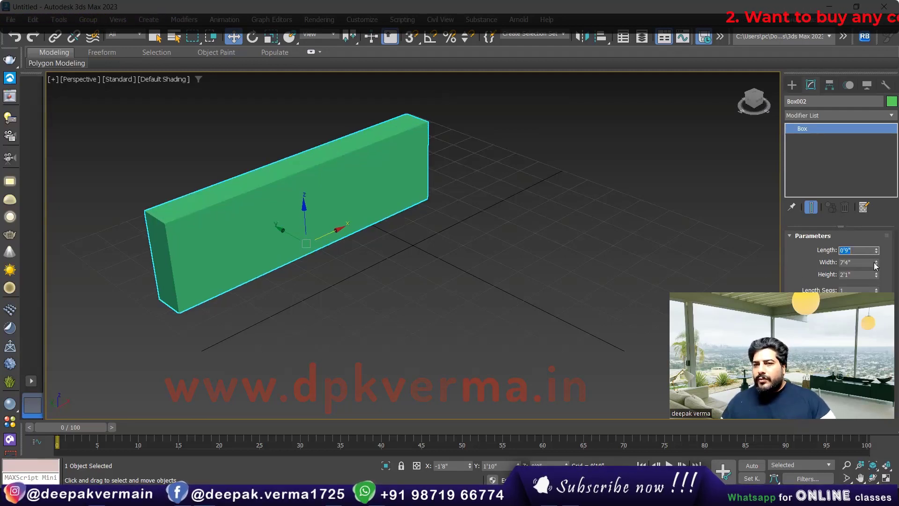
pyautogui.moveTo(875, 265); pyautogui.dragTo(864, 262)
pyautogui.press('Return')
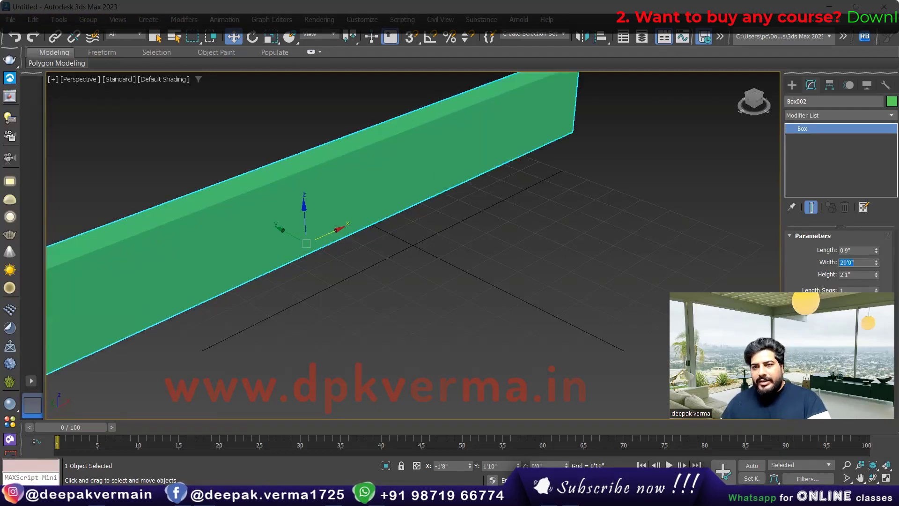
pyautogui.write('10')
pyautogui.press('Return')
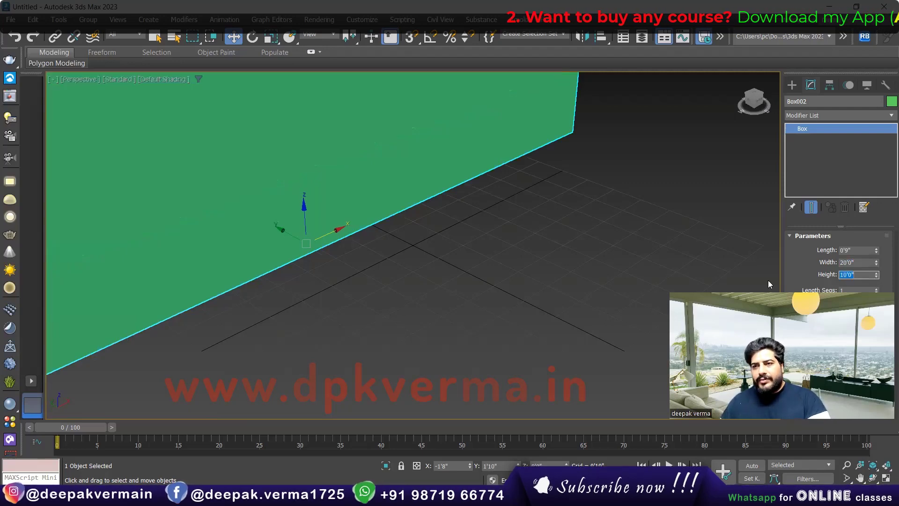
# - Show edged faces, reselect the wall box, and switch to the Left view
pyautogui.click(367, 255)
pyautogui.scroll(-5, 375, 260)
pyautogui.press('F4')
pyautogui.scroll(3, 361, 252)
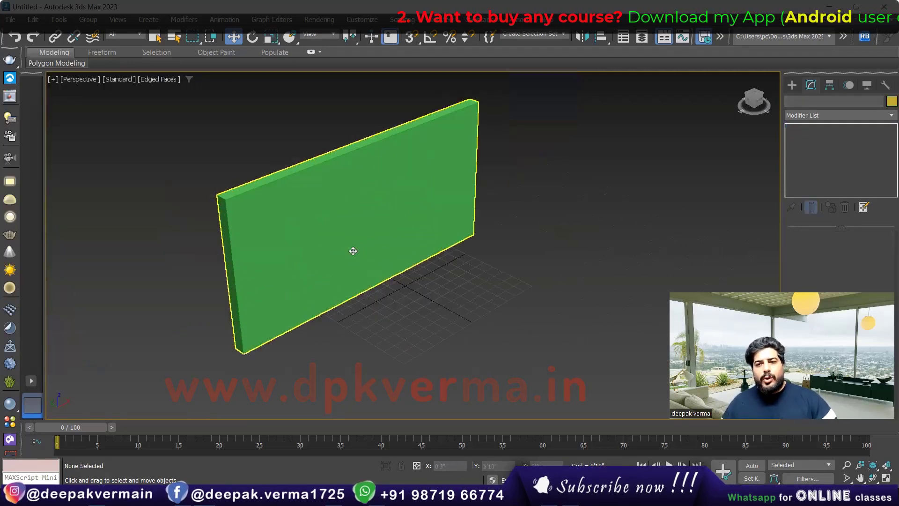
pyautogui.click(353, 248)
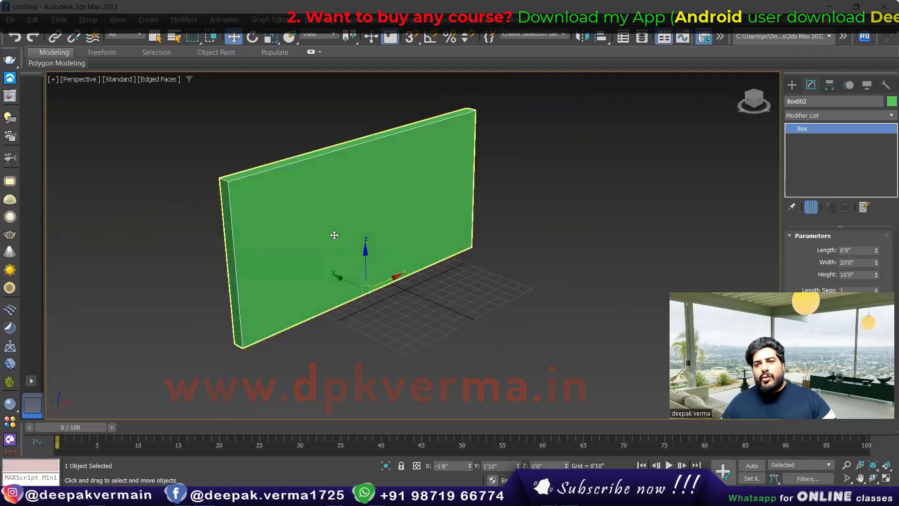
pyautogui.scroll(3, 328, 238)
pyautogui.scroll(-3, 329, 239)
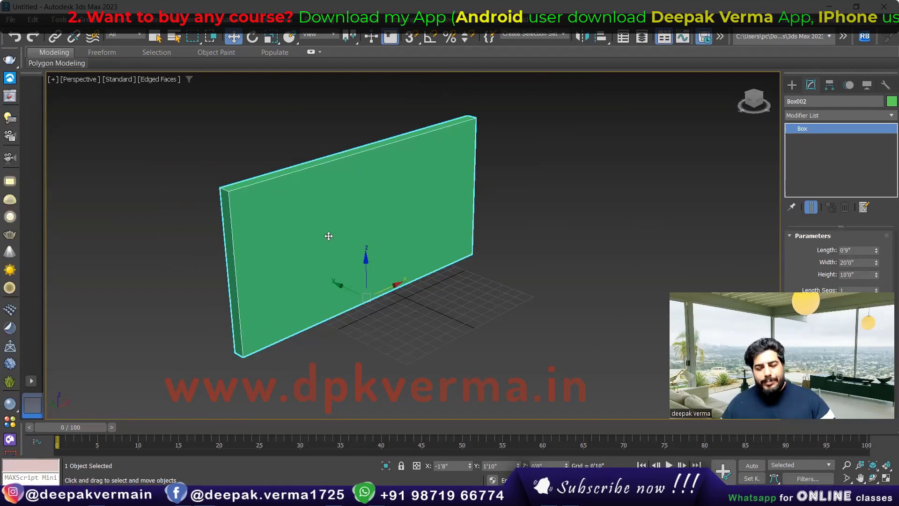
pyautogui.moveTo(326, 247); pyautogui.dragTo(327, 251, button='middle')
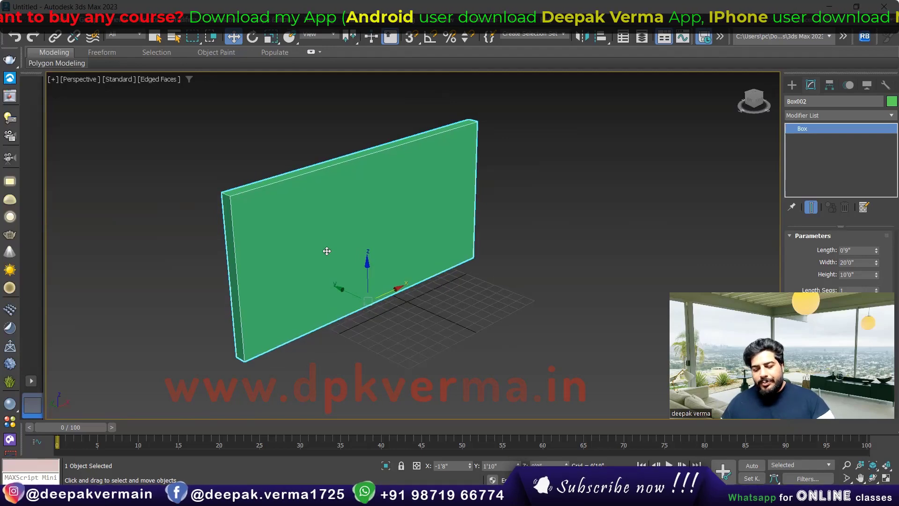
pyautogui.press('l')
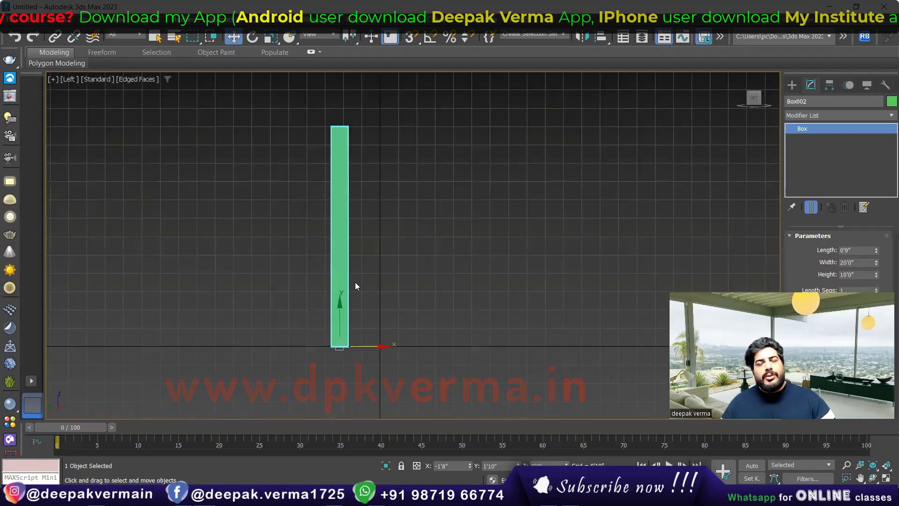
# - Draw a full-height Rectangle spline beside the wall's side profile in the Left view
pyautogui.click(792, 85)
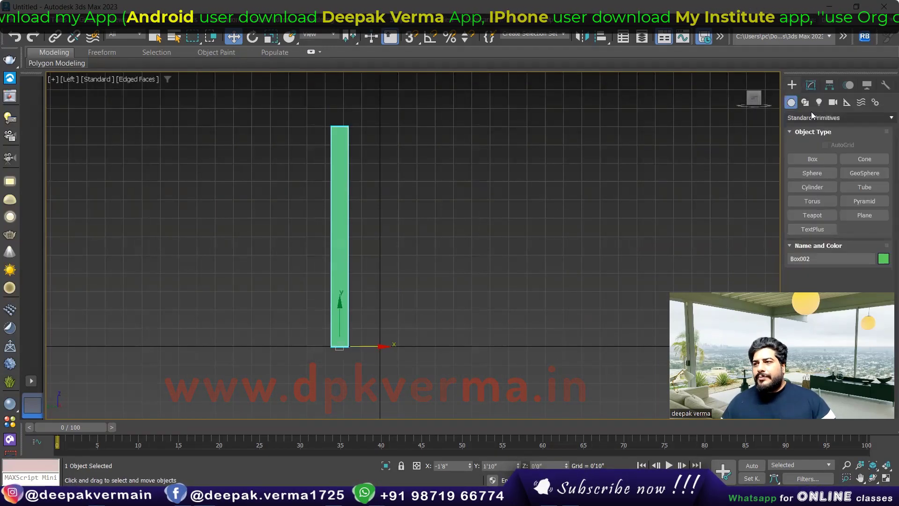
pyautogui.click(804, 102)
pyautogui.click(859, 172)
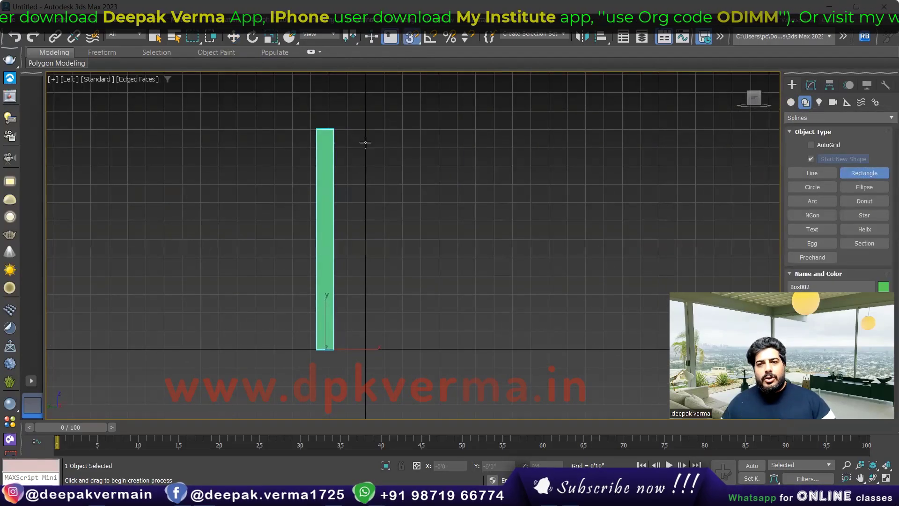
pyautogui.moveTo(336, 128); pyautogui.dragTo(357, 348)
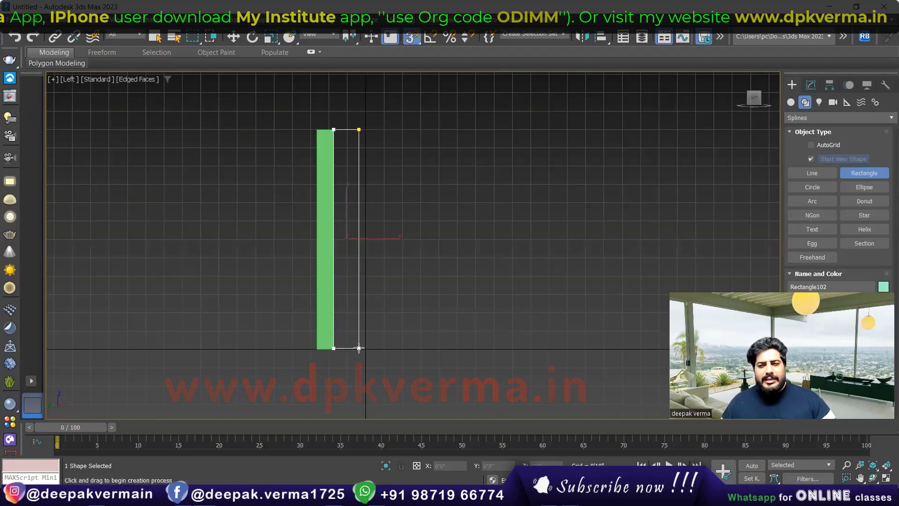
pyautogui.rightClick(374, 274)
pyautogui.press('g')
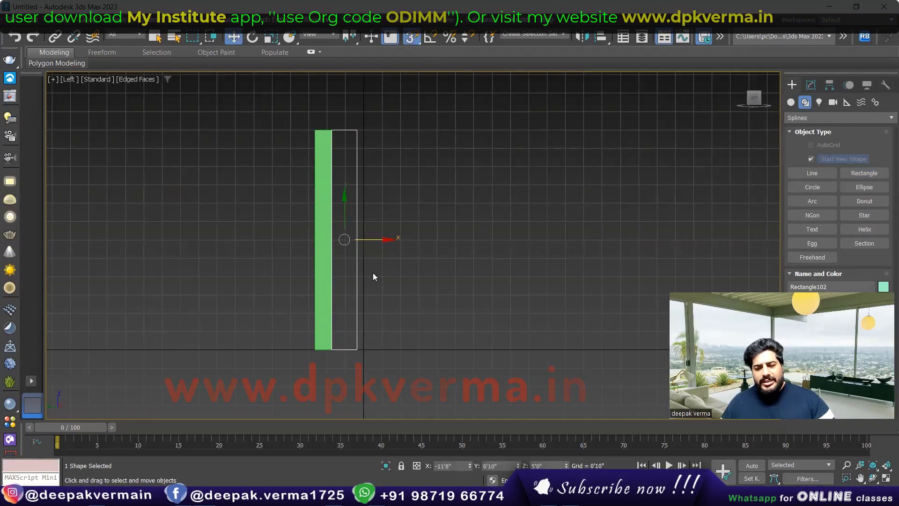
pyautogui.moveTo(375, 273); pyautogui.dragTo(373, 273, button='middle')
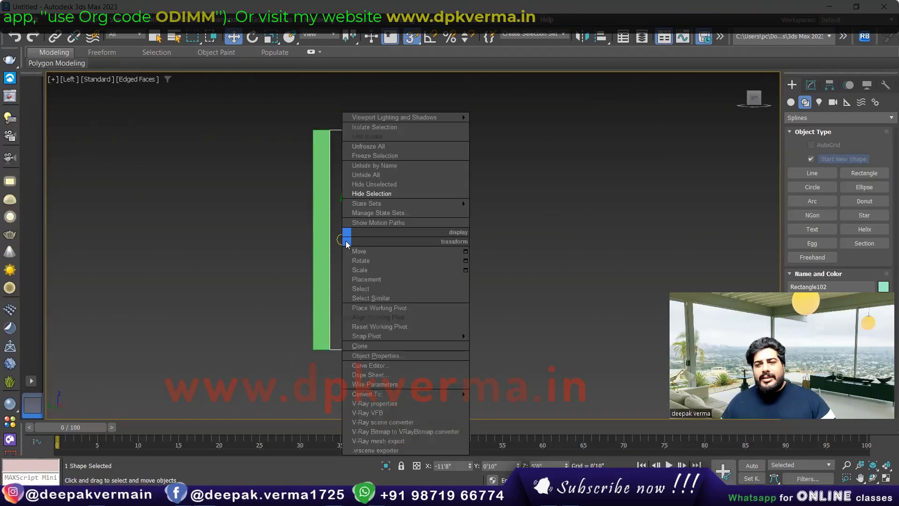
pyautogui.moveTo(367, 394)
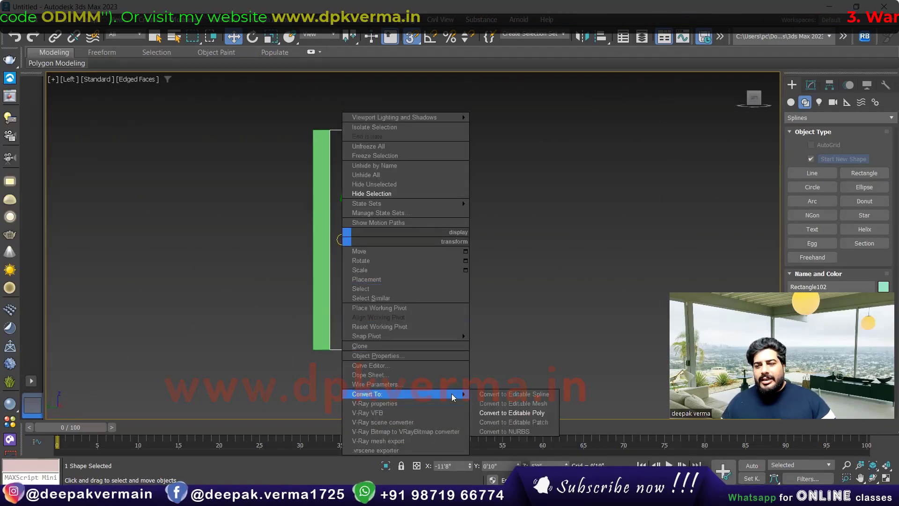
# - Convert the rectangle to an Editable Spline and Refine extra vertices along its right edge
pyautogui.click(505, 397)
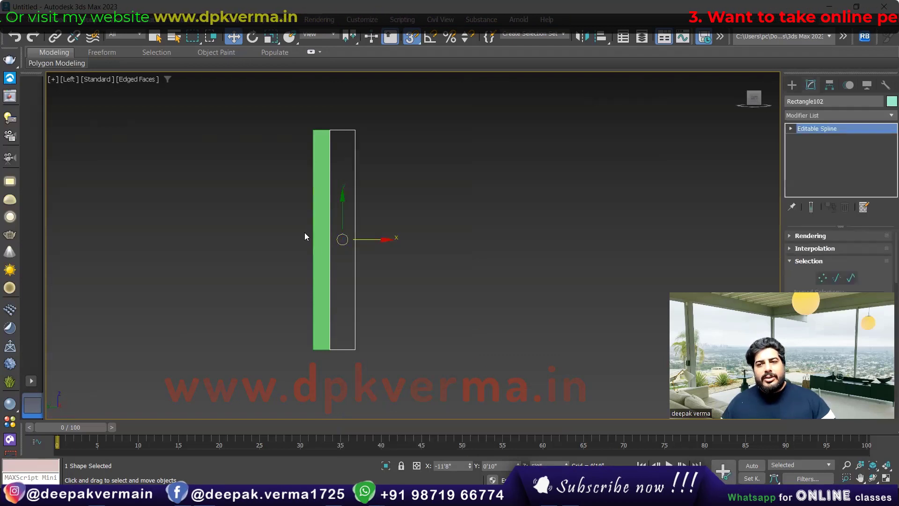
pyautogui.click(822, 278)
pyautogui.rightClick(464, 186)
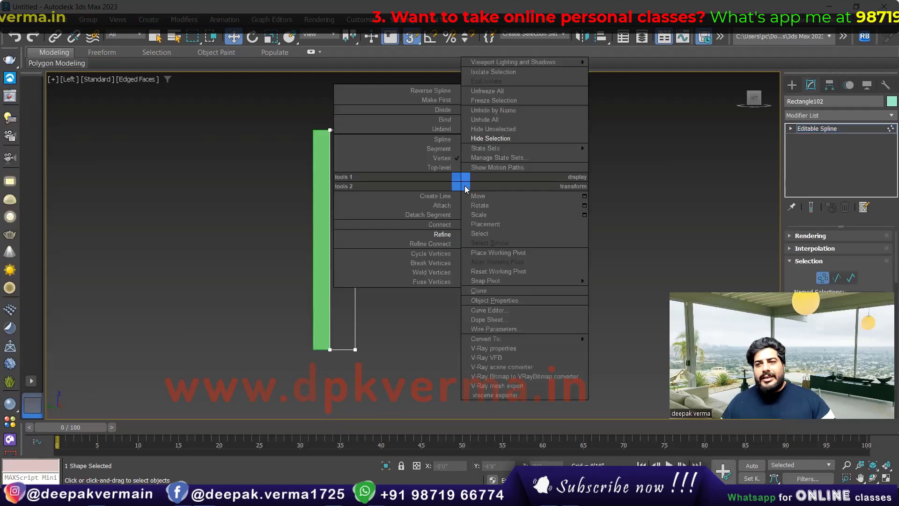
pyautogui.click(438, 235)
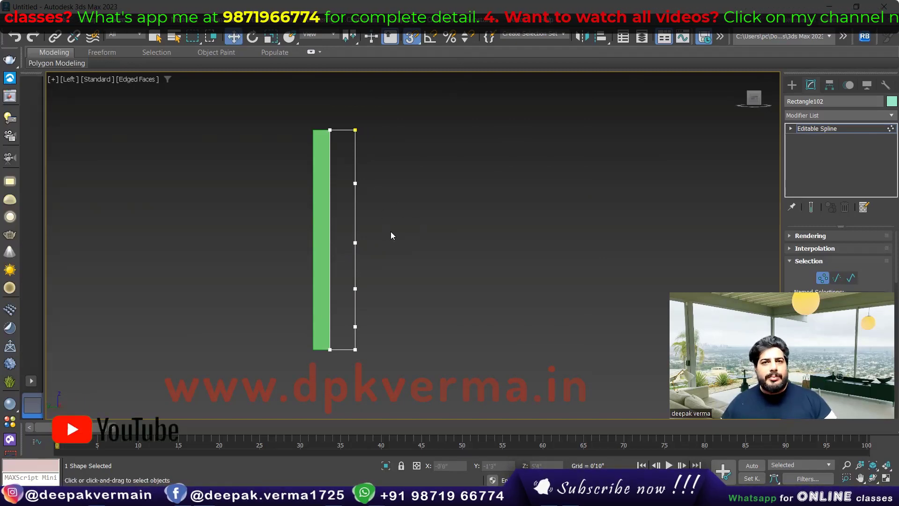
pyautogui.hotkey('ctrl', 'z')
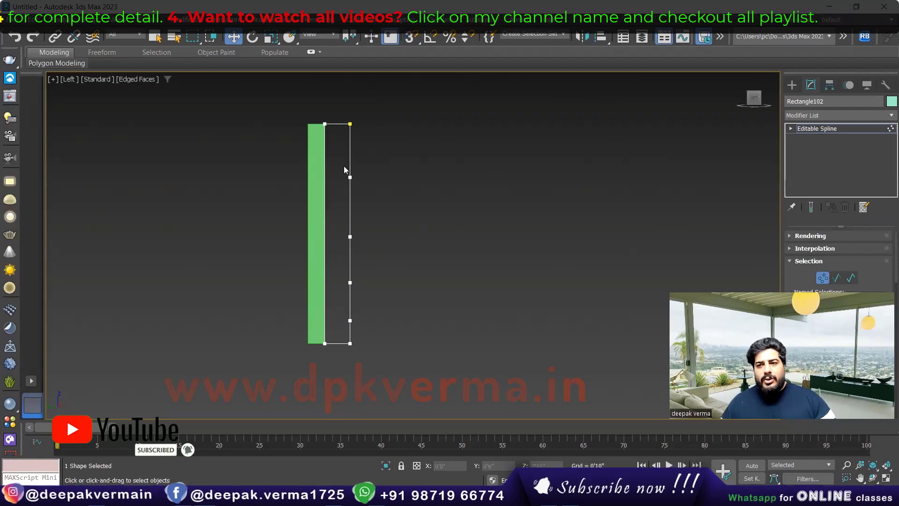
# - Make the right-edge vertices Smooth and push the upper points outward to start the wave
pyautogui.moveTo(379, 308); pyautogui.dragTo(378, 331)
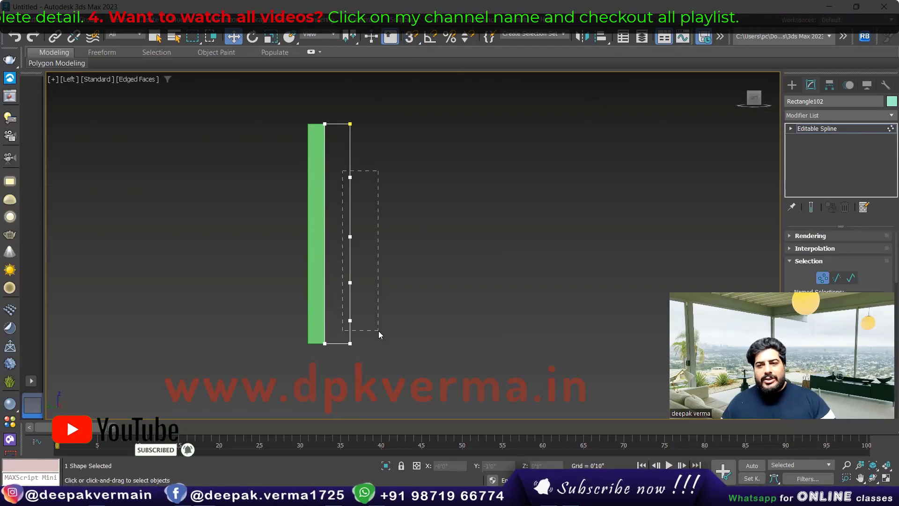
pyautogui.rightClick(373, 246)
pyautogui.click(354, 181)
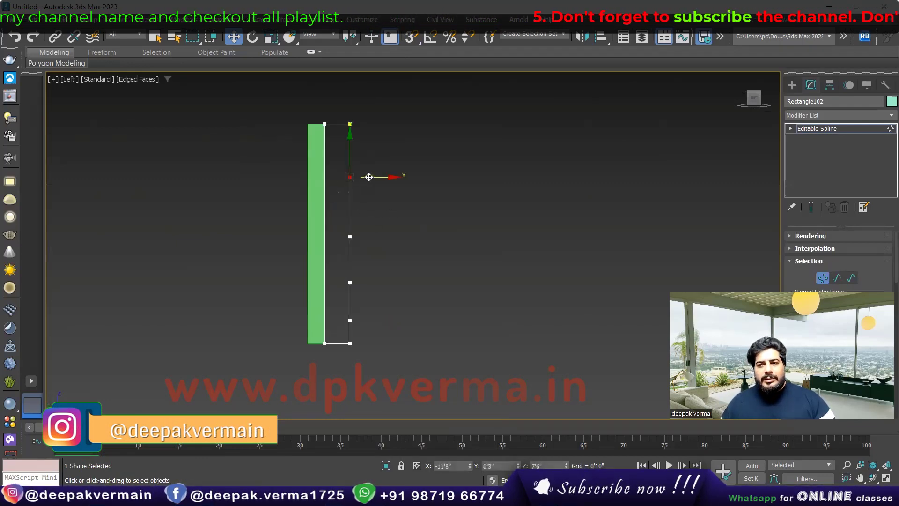
pyautogui.moveTo(384, 178); pyautogui.dragTo(401, 178)
pyautogui.click(350, 236)
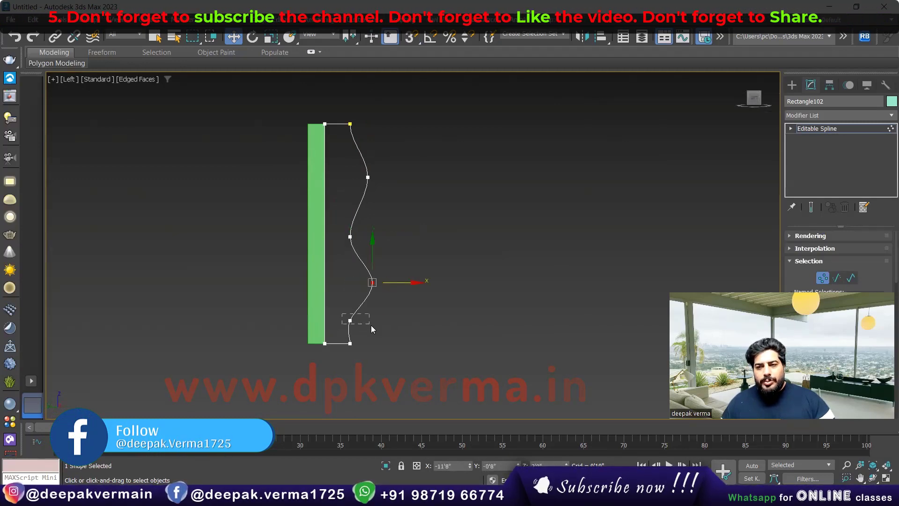
pyautogui.moveTo(393, 322); pyautogui.dragTo(393, 322)
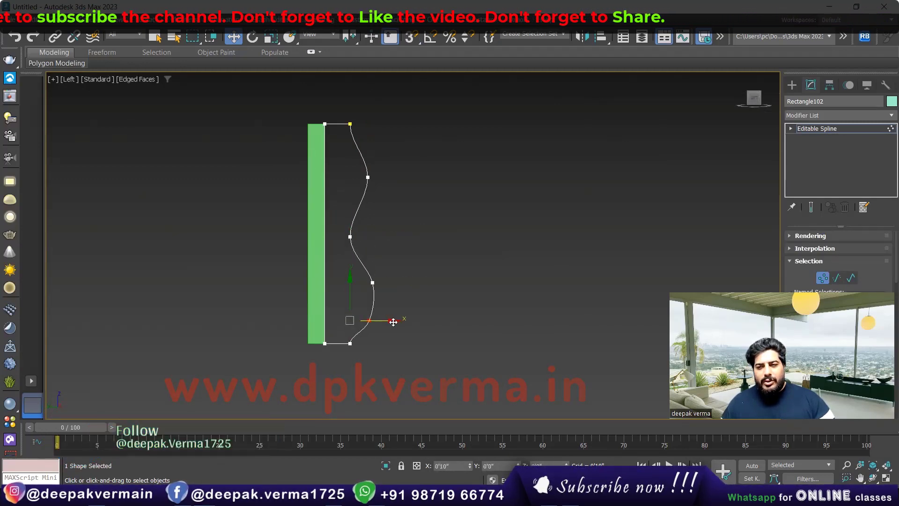
pyautogui.click(350, 343)
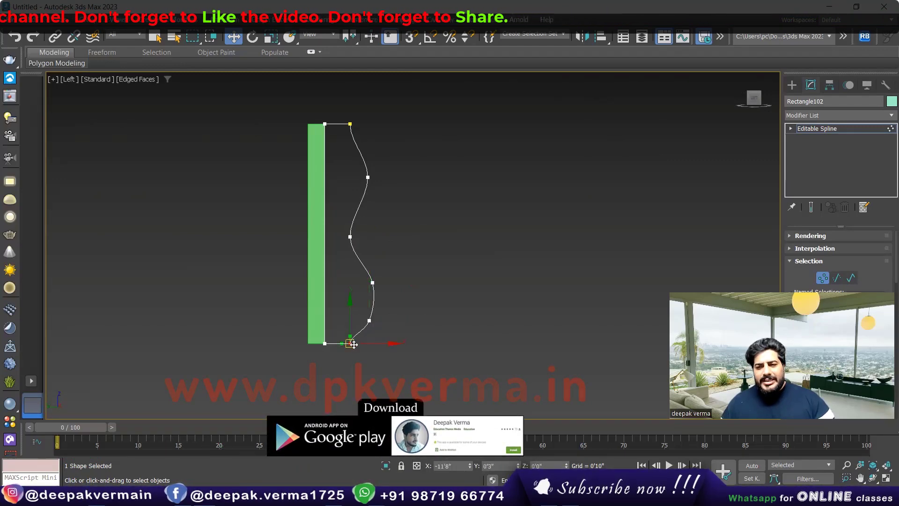
# - Drag the bottom and top vertices' Bezier handles to bend the edge into an S-curve
pyautogui.scroll(5, 354, 345)
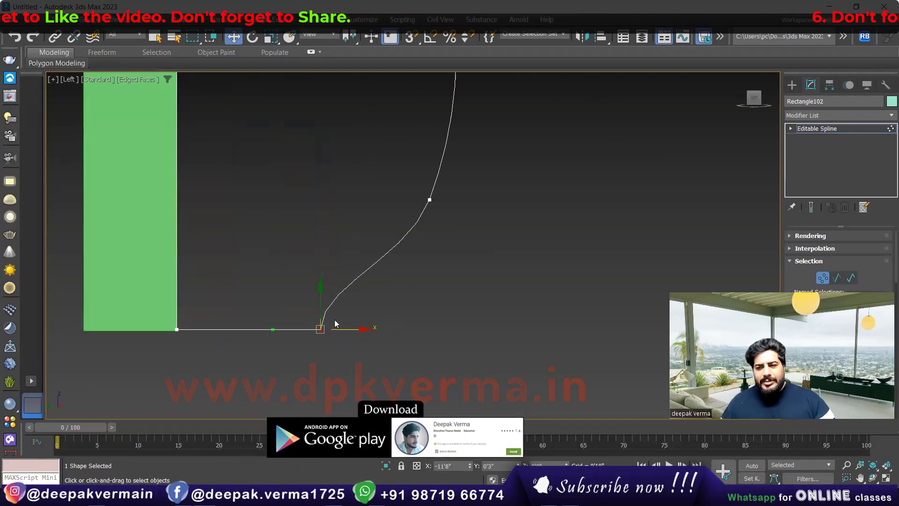
pyautogui.scroll(4, 323, 316)
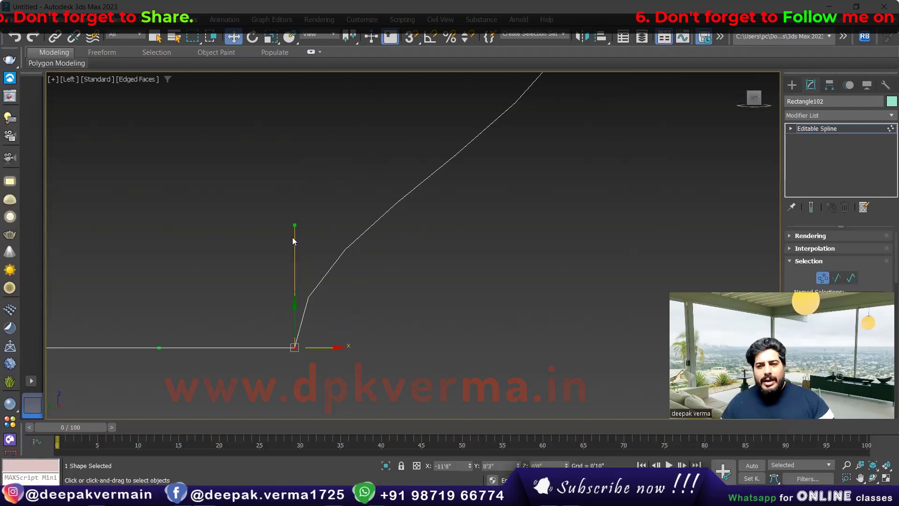
pyautogui.moveTo(305, 227); pyautogui.dragTo(422, 261)
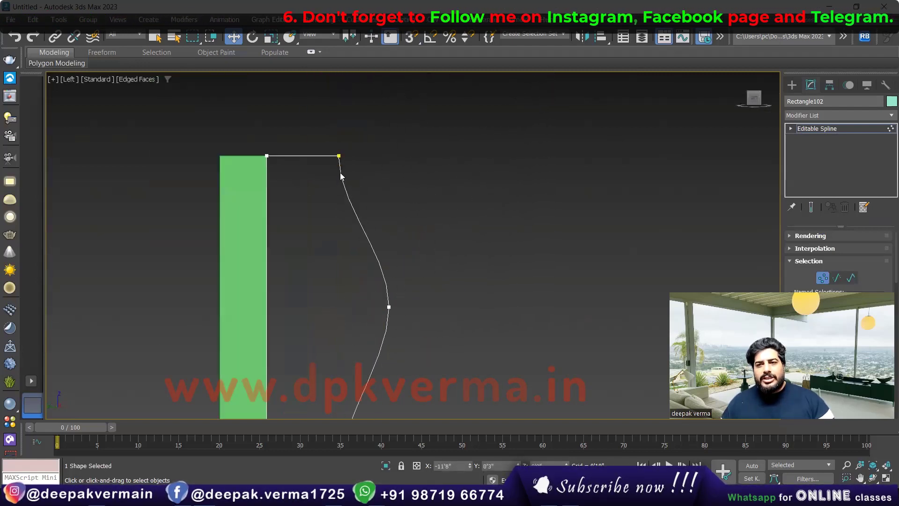
pyautogui.scroll(3, 340, 175)
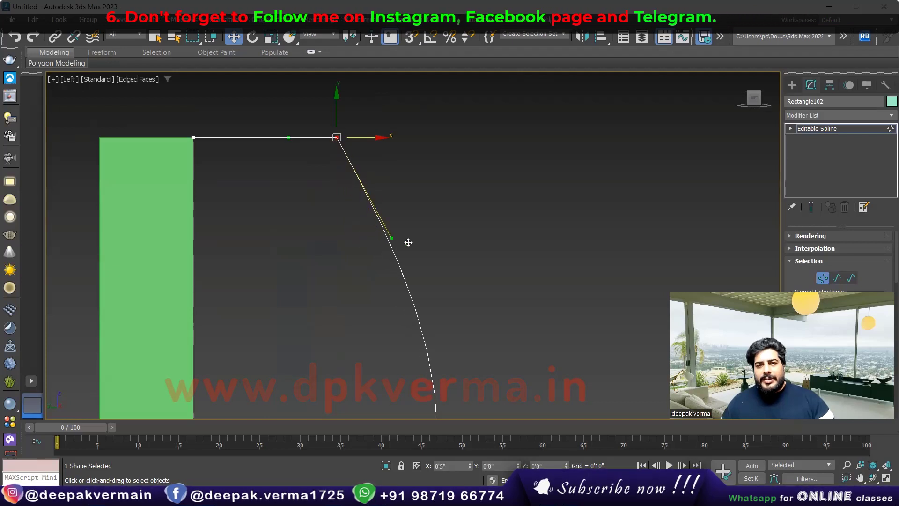
pyautogui.moveTo(340, 240); pyautogui.dragTo(427, 237)
pyautogui.scroll(-3, 412, 257)
pyautogui.scroll(-2, 346, 186)
pyautogui.moveTo(346, 186); pyautogui.dragTo(314, 135, button='middle')
# - Nudge the bottom and lower vertices outward to refine the wave's lower bulge
pyautogui.click(373, 286)
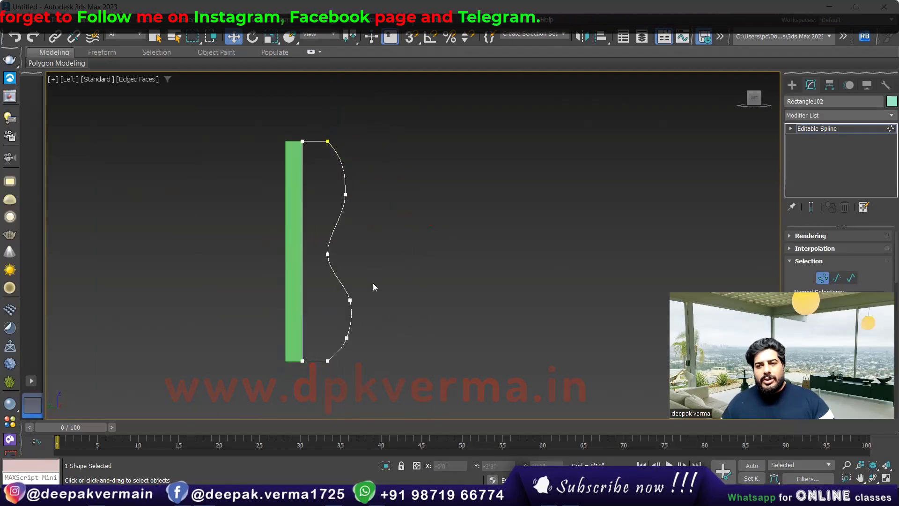
pyautogui.moveTo(359, 338); pyautogui.dragTo(363, 338)
pyautogui.click(349, 299)
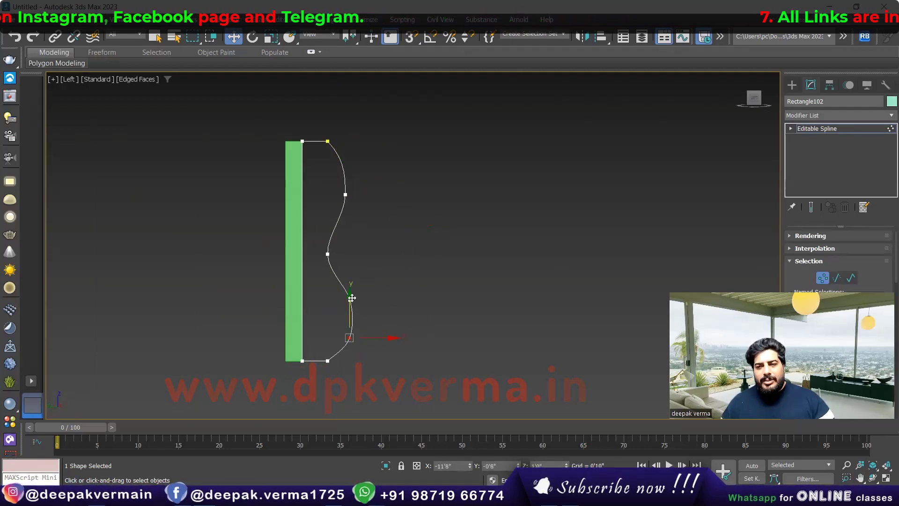
pyautogui.moveTo(347, 288); pyautogui.dragTo(359, 292)
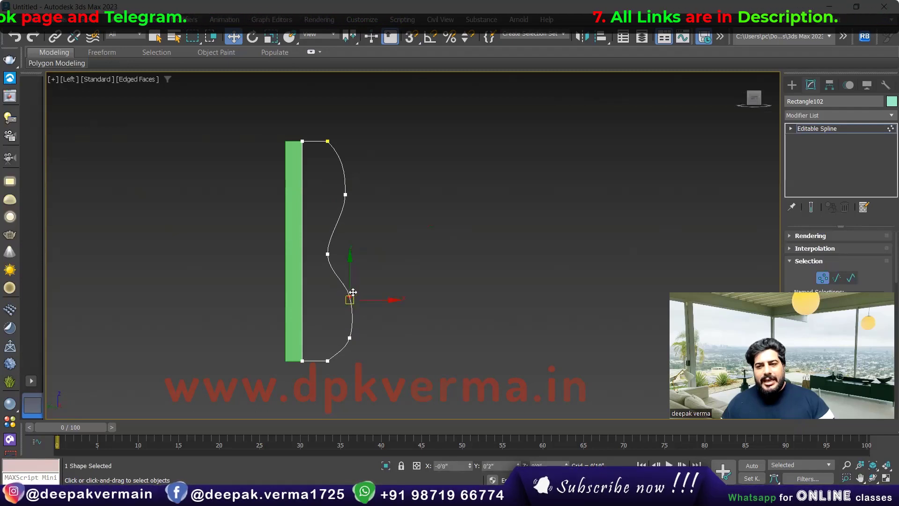
pyautogui.click(362, 292)
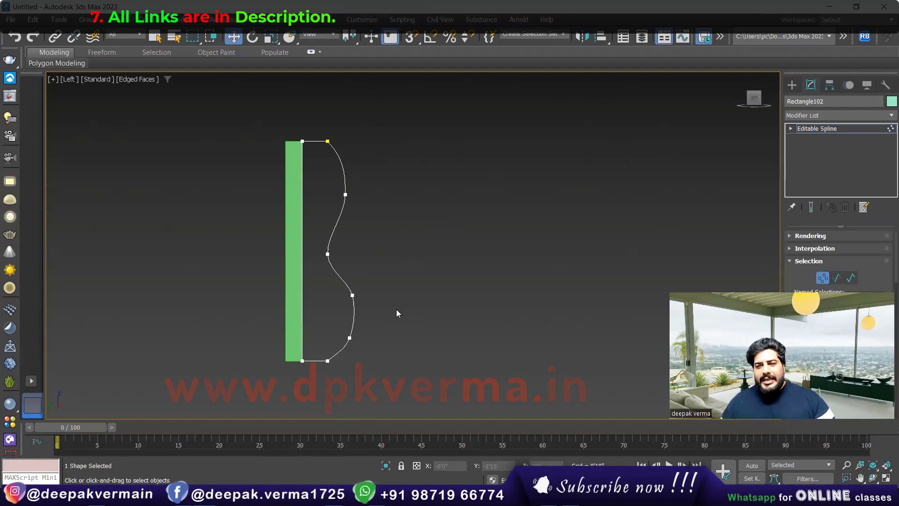
pyautogui.keyDown('alt'); pyautogui.moveTo(349, 301); pyautogui.dragTo(282, 306, button='middle'); pyautogui.keyUp('alt')
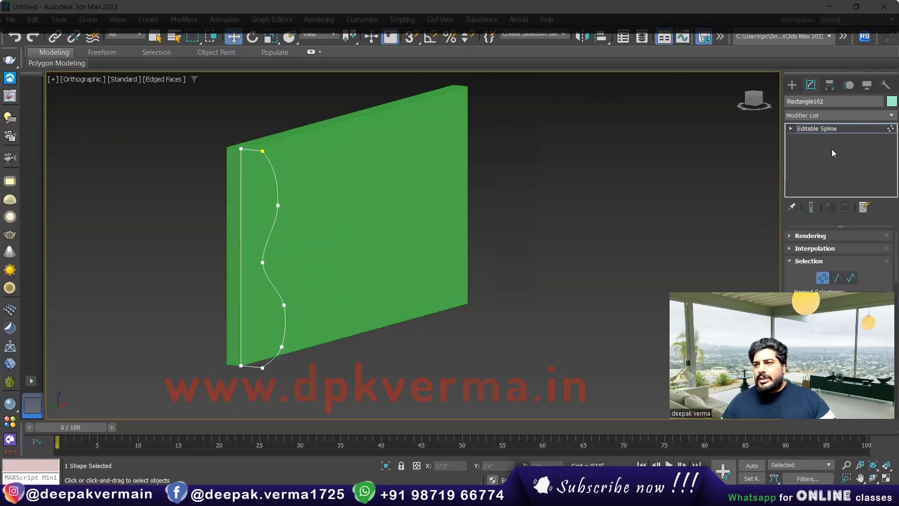
# - Exit vertex mode, enable 3D snap and Auto Key, and go to frame 100
pyautogui.press('1')
pyautogui.keyDown('alt'); pyautogui.moveTo(265, 276); pyautogui.dragTo(239, 275, button='middle'); pyautogui.keyUp('alt')
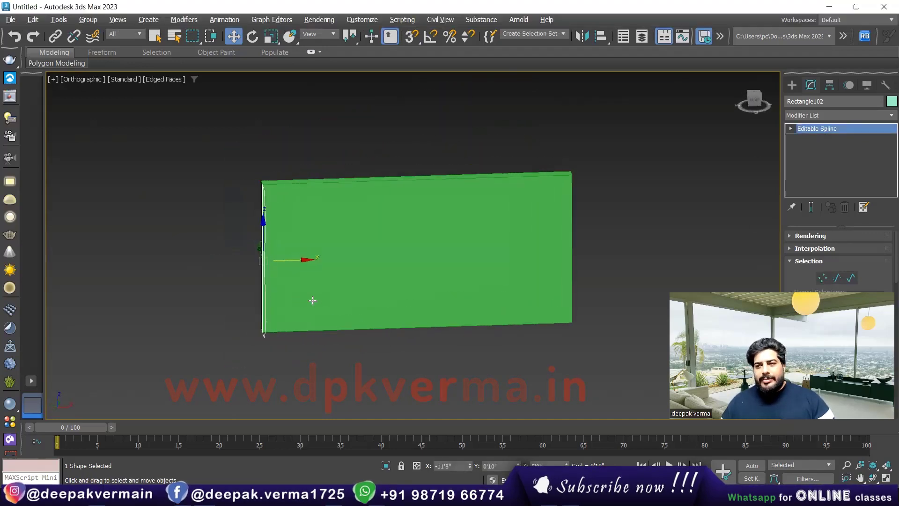
pyautogui.click(412, 39)
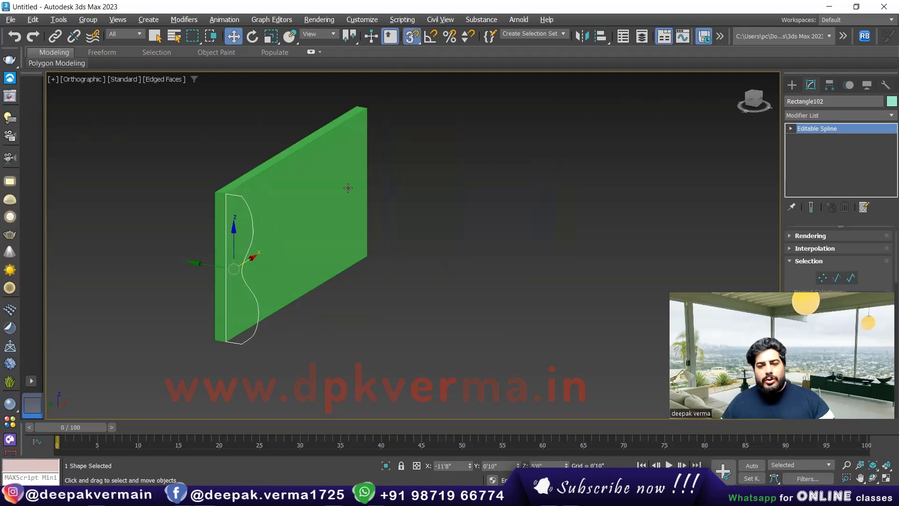
pyautogui.click(748, 464)
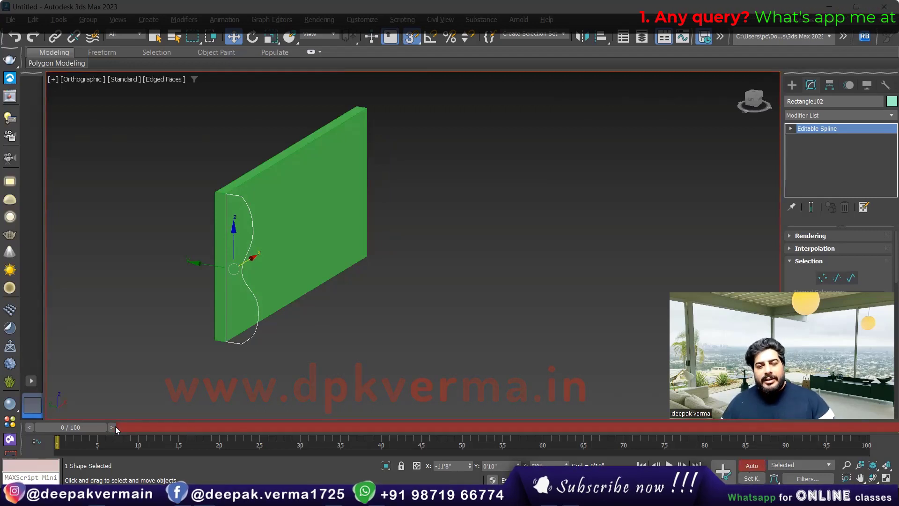
pyautogui.moveTo(116, 426); pyautogui.dragTo(885, 427)
# - Snap-move the spline to the wall's far end and scrub back to preview the animation
pyautogui.press('w')
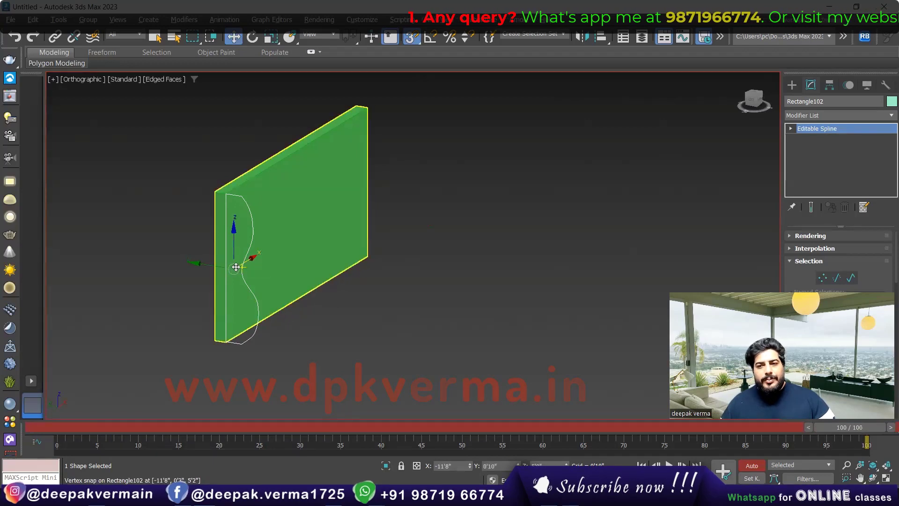
pyautogui.moveTo(234, 268); pyautogui.dragTo(367, 106)
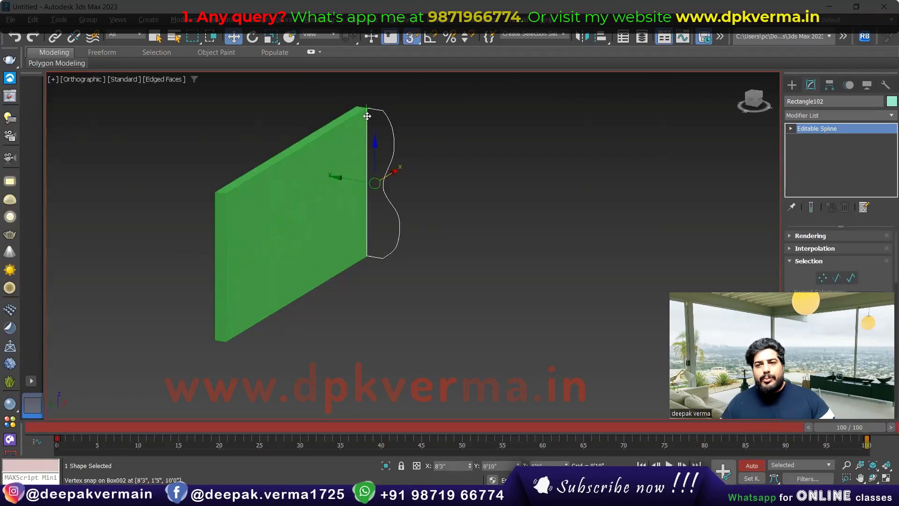
pyautogui.moveTo(385, 360)
pyautogui.keyDown('alt'); pyautogui.mouseDown(button='middle')
pyautogui.moveTo(331, 279)
pyautogui.moveTo(369, 282)
pyautogui.moveTo(369, 269)
pyautogui.mouseUp(button='middle'); pyautogui.keyUp('alt')
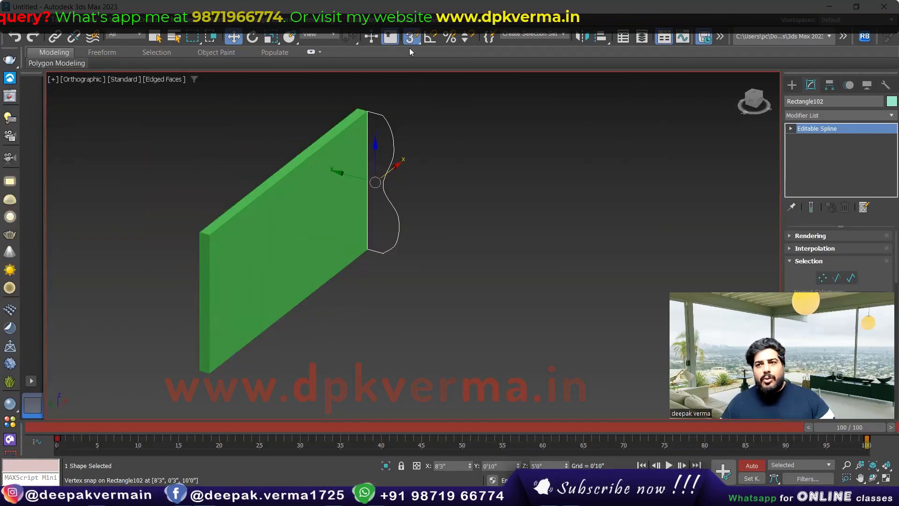
pyautogui.rightClick(433, 38)
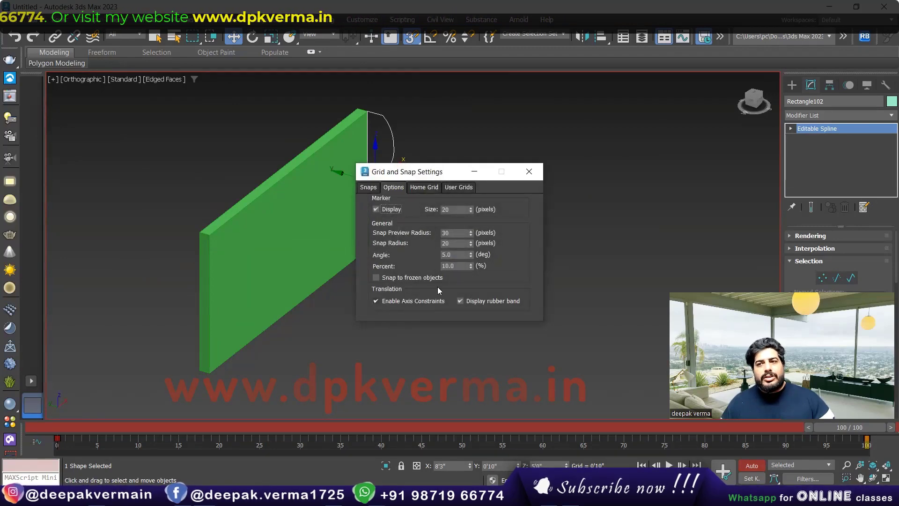
pyautogui.click(529, 171)
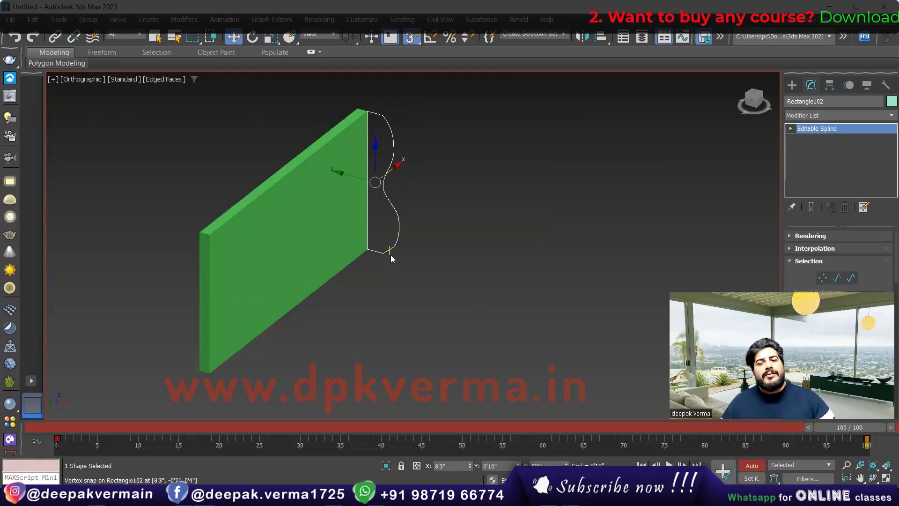
pyautogui.moveTo(820, 431); pyautogui.dragTo(491, 442)
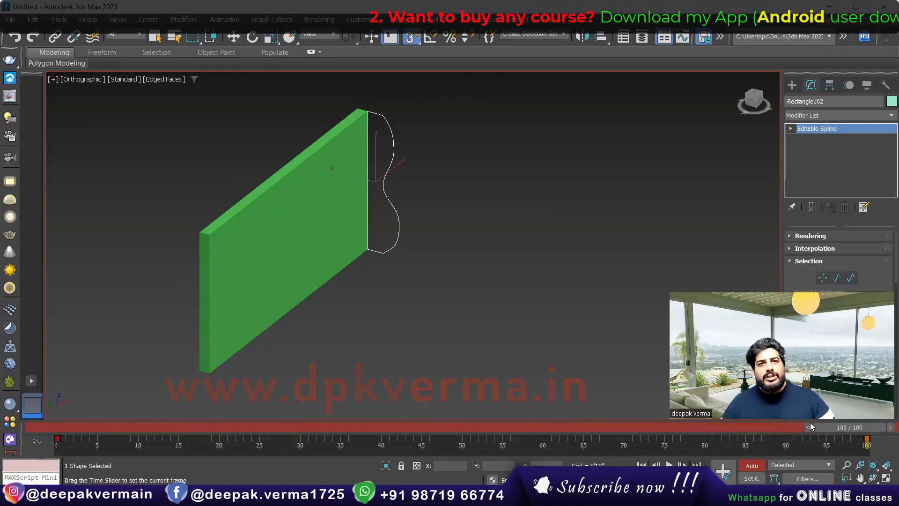
# - Return the timeline to frame 20 and select the spline with the Move tool
pyautogui.press('w')
pyautogui.moveTo(492, 441); pyautogui.dragTo(211, 427)
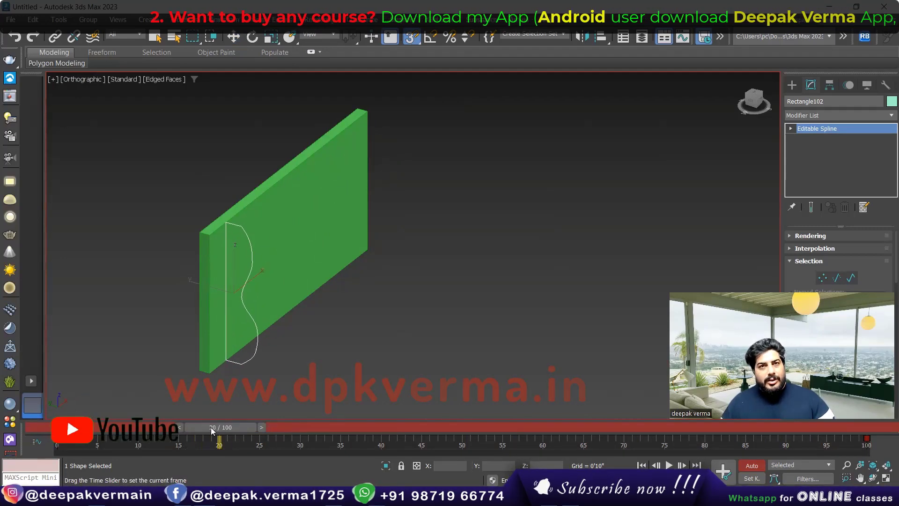
pyautogui.press('w')
pyautogui.moveTo(261, 350); pyautogui.dragTo(269, 346, button='middle')
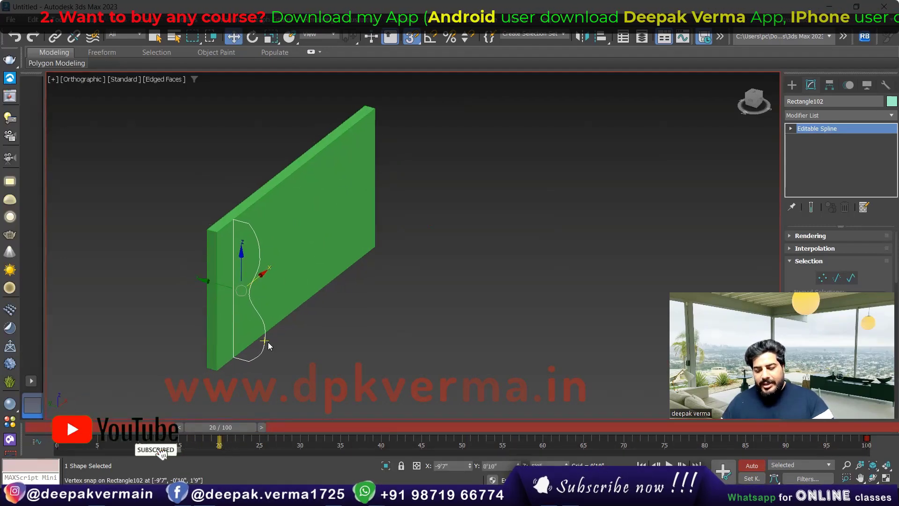
pyautogui.scroll(3, 223, 299)
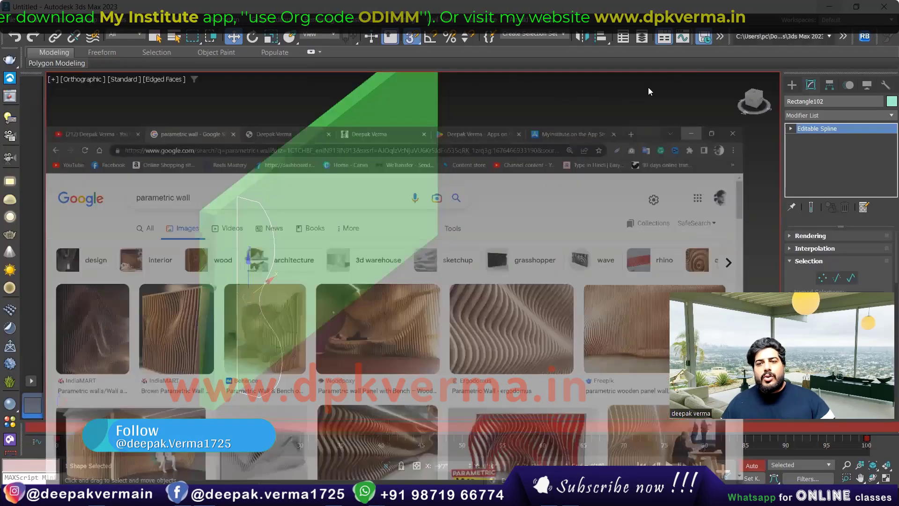
# - In the Left view at frame 20, push the spline's lower vertices outward to reshape its wave
pyautogui.press('l')
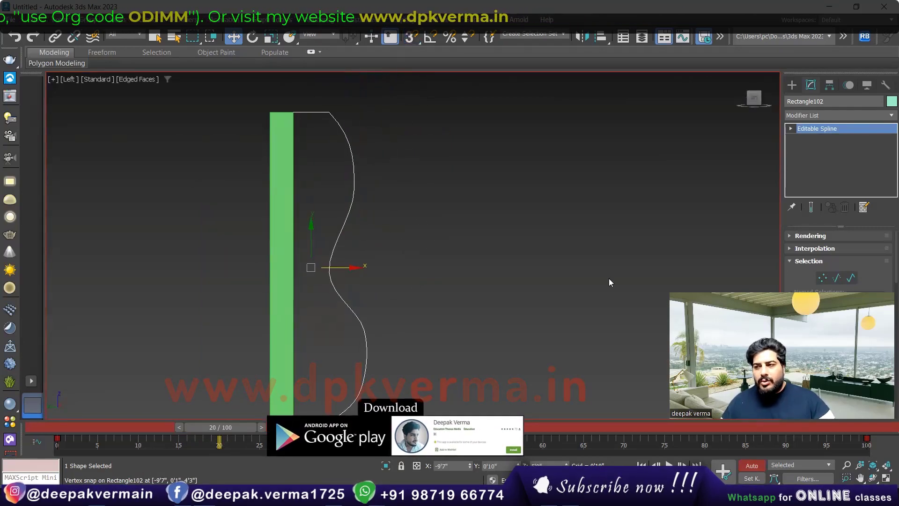
pyautogui.press('1')
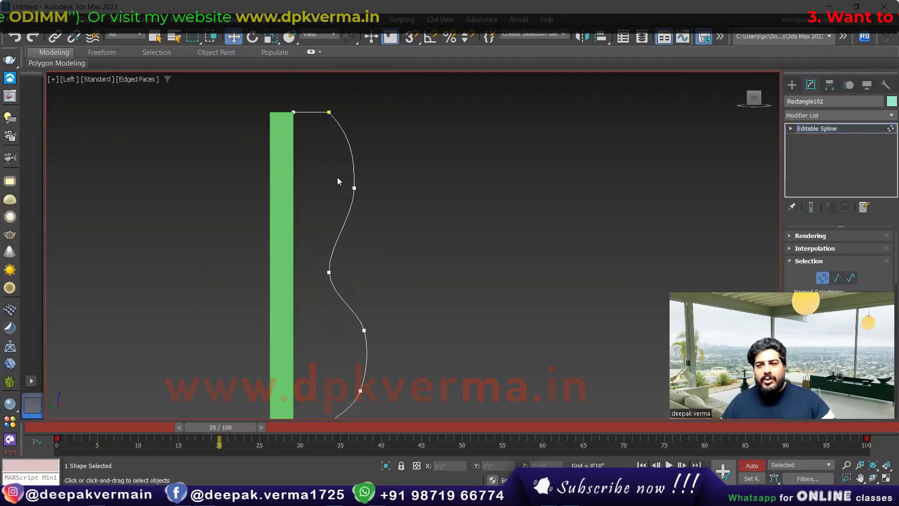
pyautogui.click(354, 188)
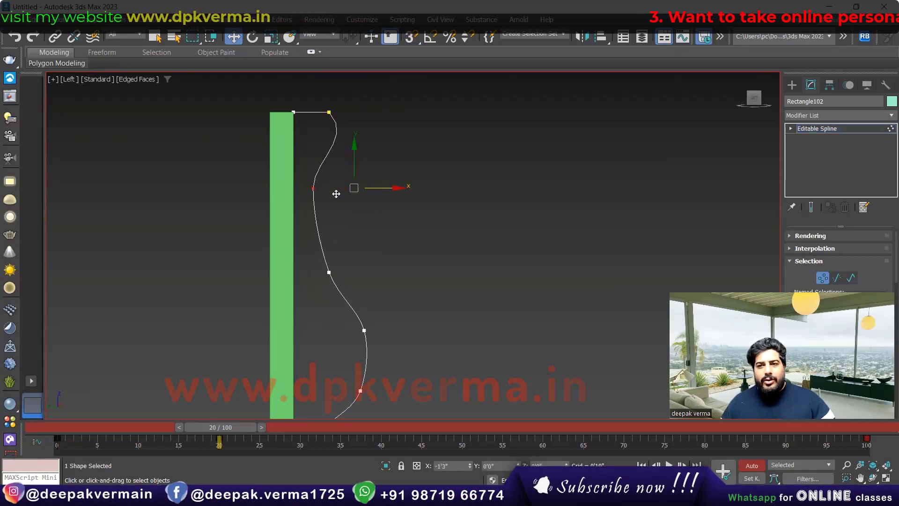
pyautogui.moveTo(359, 255); pyautogui.dragTo(346, 270, button='middle')
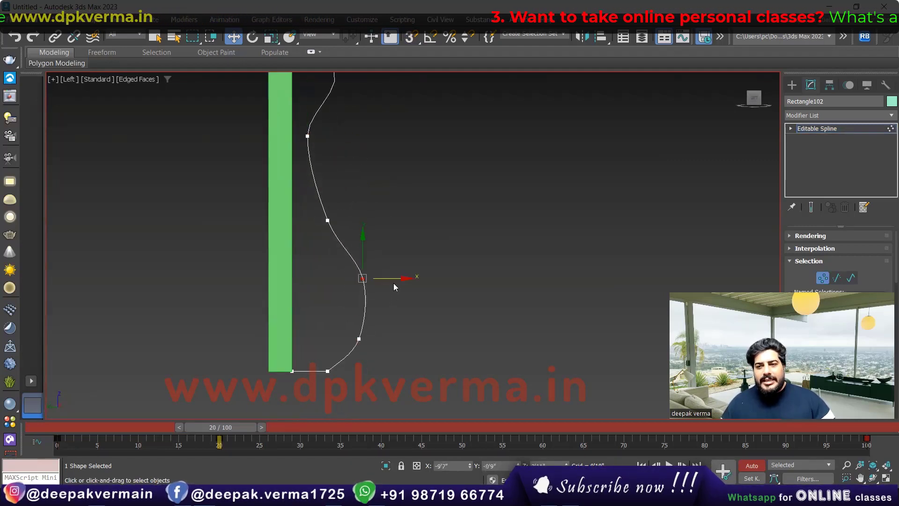
pyautogui.moveTo(351, 240)
pyautogui.mouseDown()
pyautogui.moveTo(355, 224)
pyautogui.moveTo(364, 269)
pyautogui.mouseUp()
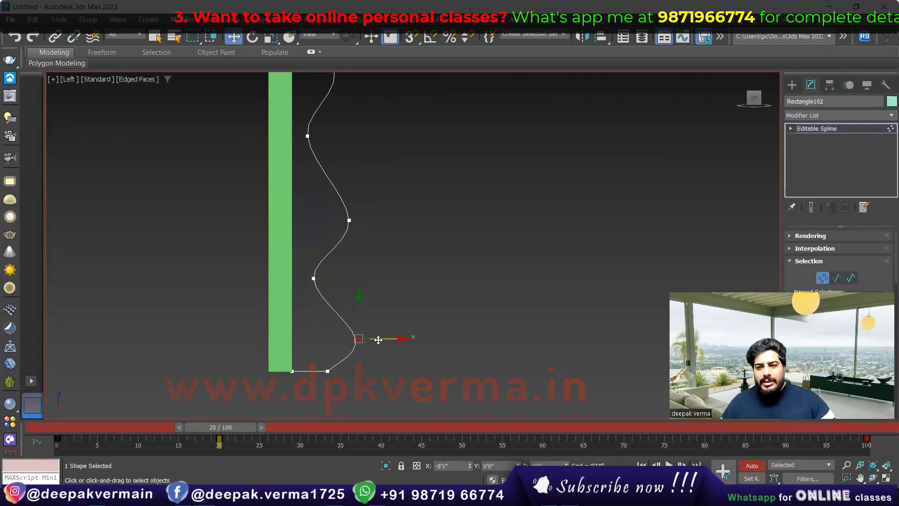
pyautogui.moveTo(342, 173); pyautogui.dragTo(318, 191, button='middle')
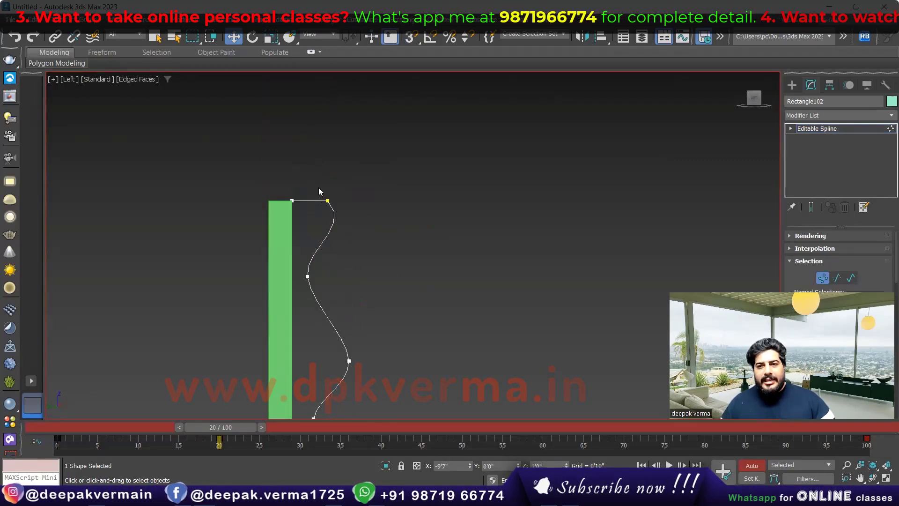
pyautogui.scroll(5, 340, 222)
pyautogui.moveTo(373, 237); pyautogui.dragTo(256, 285)
pyautogui.scroll(-5, 287, 277)
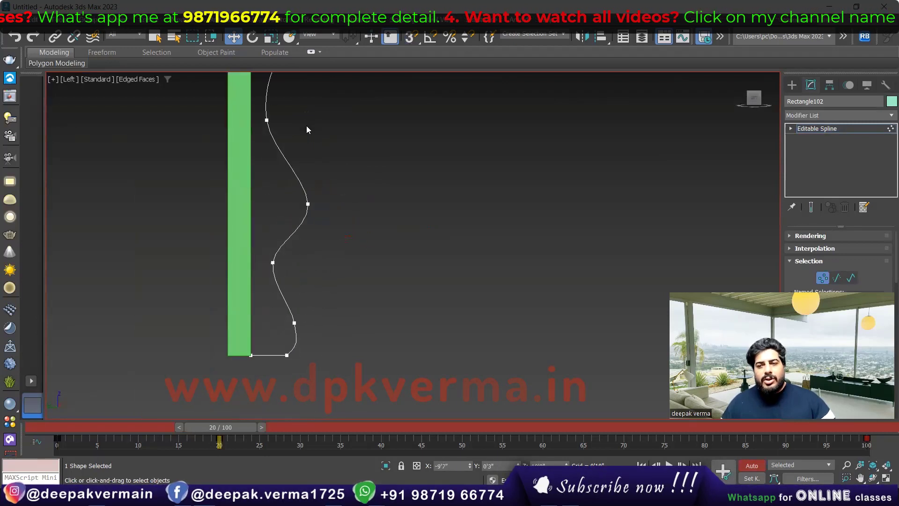
pyautogui.scroll(4, 285, 355)
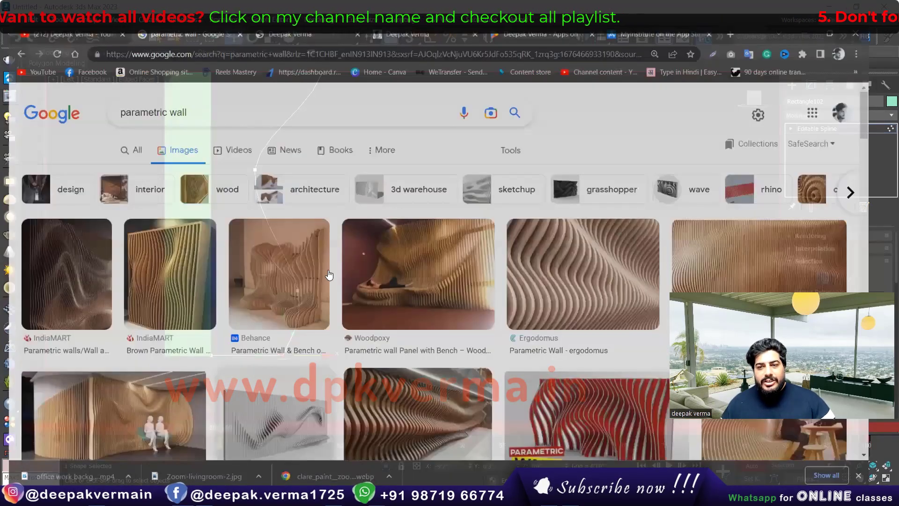
# - Scroll further down the 'parametric wall' Google Images results for more references
pyautogui.scroll(-3, 556, 148)
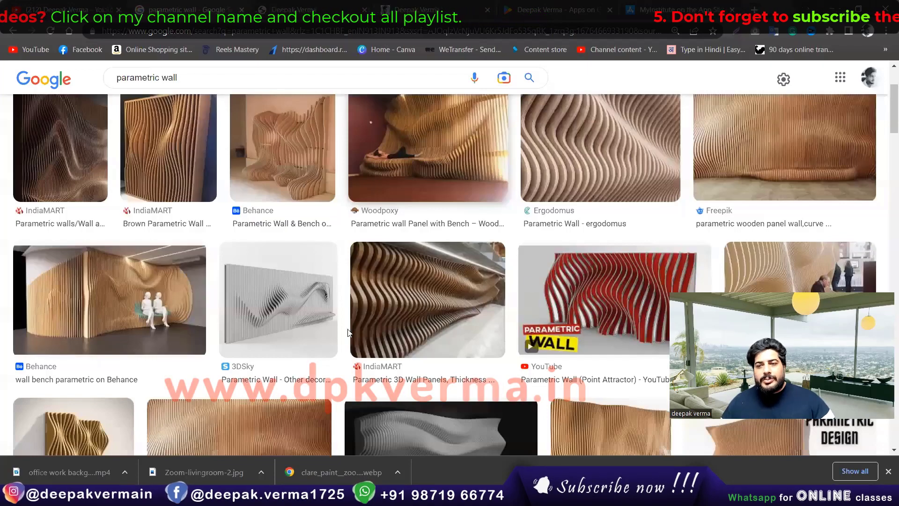
pyautogui.scroll(-1, 145, 307)
pyautogui.scroll(-5, 57, 206)
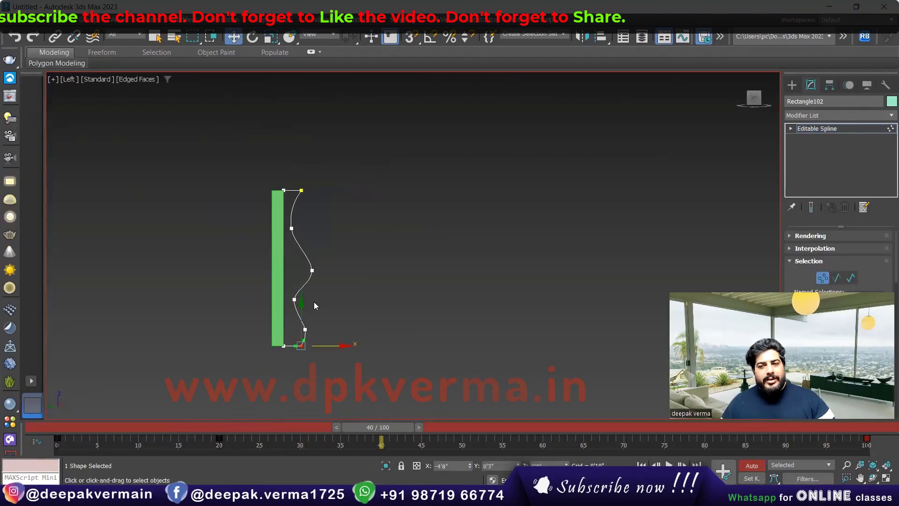
# - At frame 40, shift the spline's lower vertex outward and up and push the upper vertex right
pyautogui.scroll(3, 313, 305)
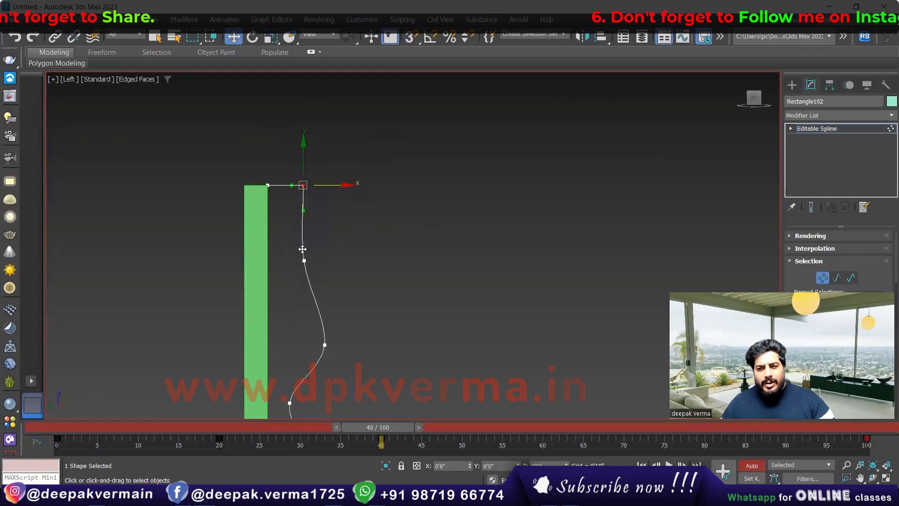
pyautogui.moveTo(321, 309); pyautogui.dragTo(329, 254, button='middle')
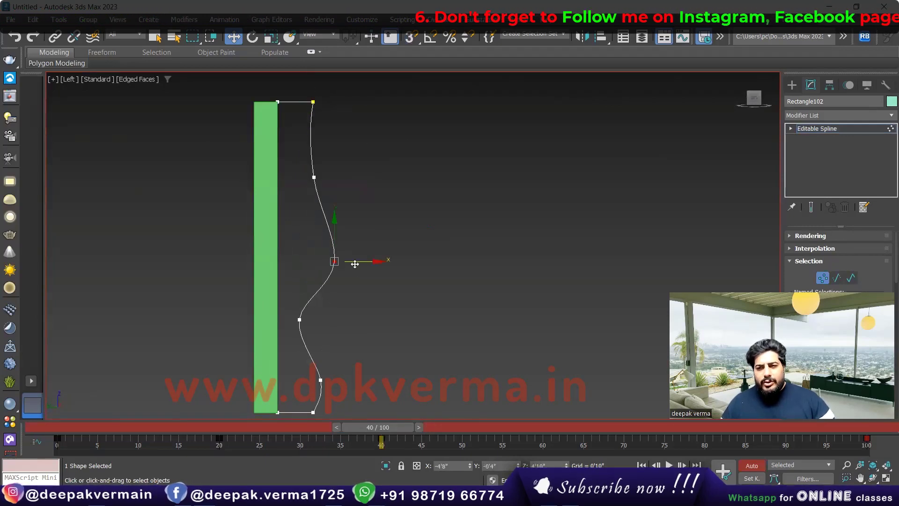
pyautogui.click(299, 319)
pyautogui.moveTo(321, 320); pyautogui.dragTo(380, 322)
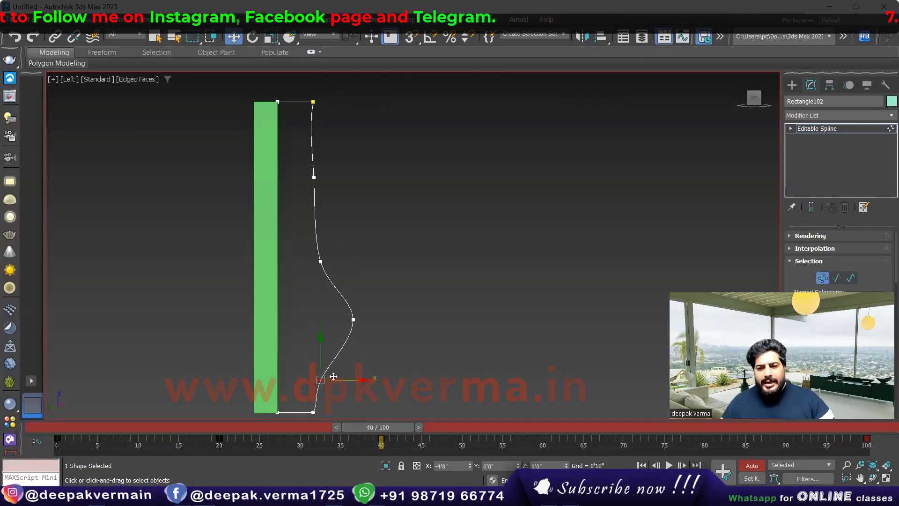
pyautogui.moveTo(321, 355); pyautogui.dragTo(321, 336)
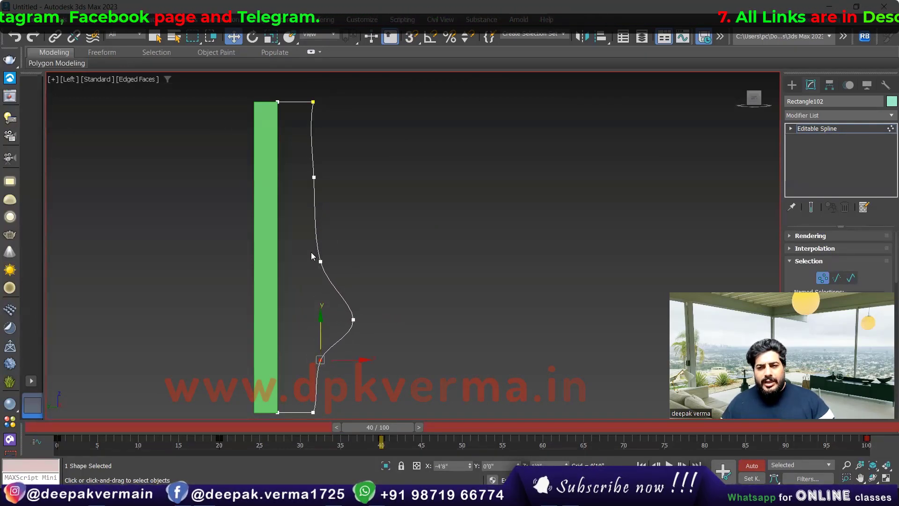
pyautogui.click(314, 177)
pyautogui.moveTo(328, 178); pyautogui.dragTo(355, 179)
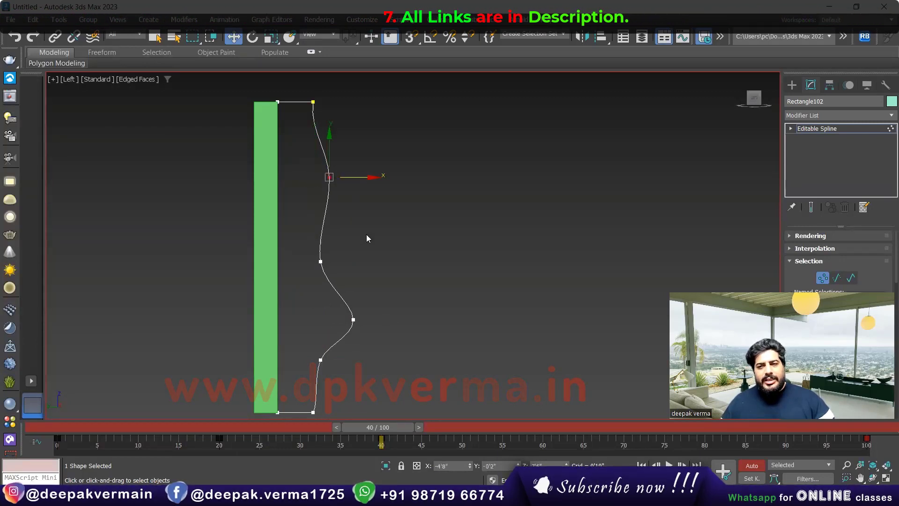
pyautogui.scroll(-3, 367, 237)
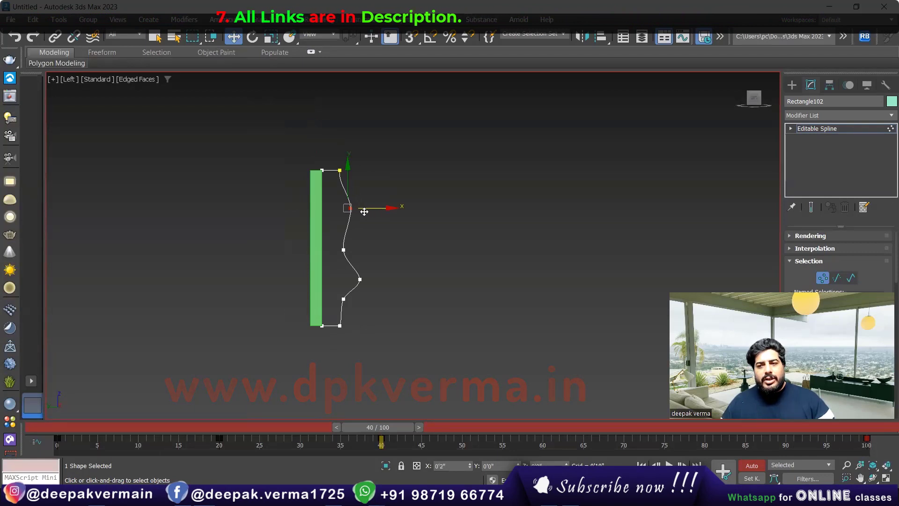
pyautogui.moveTo(366, 218); pyautogui.dragTo(335, 222, button='middle')
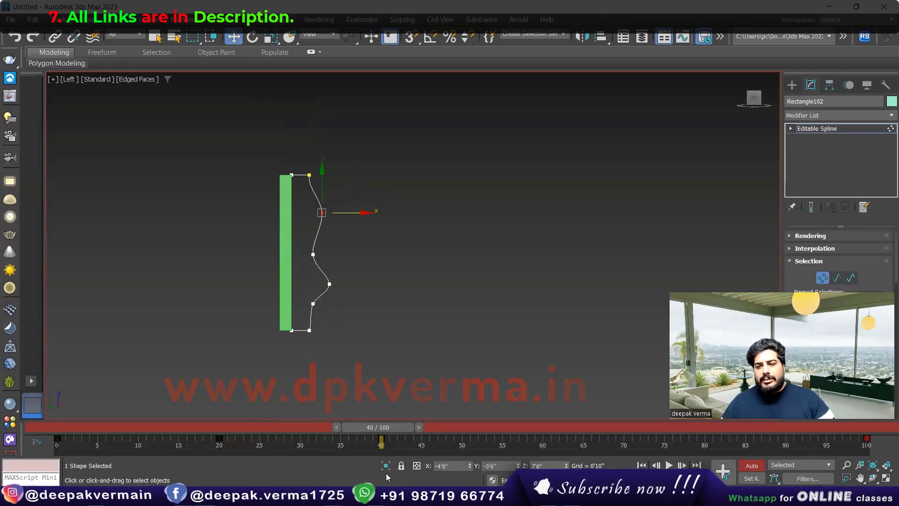
pyautogui.moveTo(377, 427); pyautogui.dragTo(491, 426)
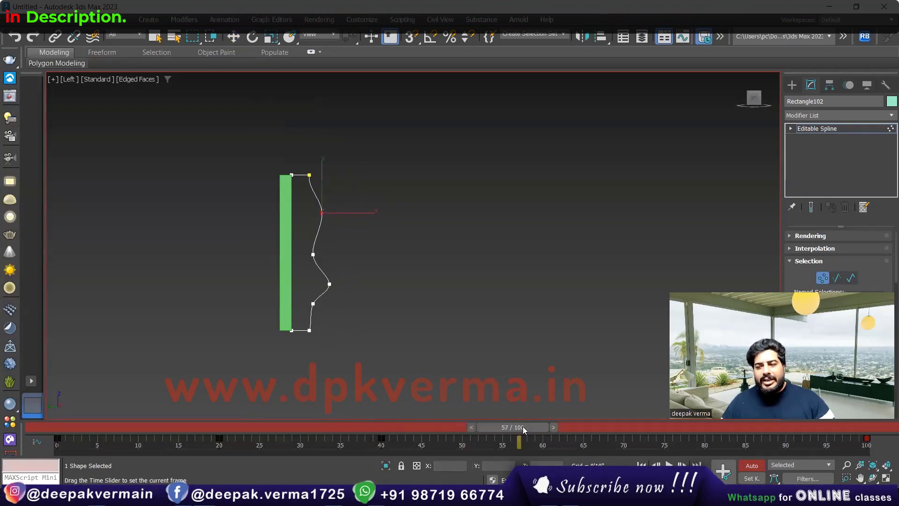
# - At frame 60, move the selected spline vertex upward, then nudge it slightly back down
pyautogui.scroll(3, 320, 218)
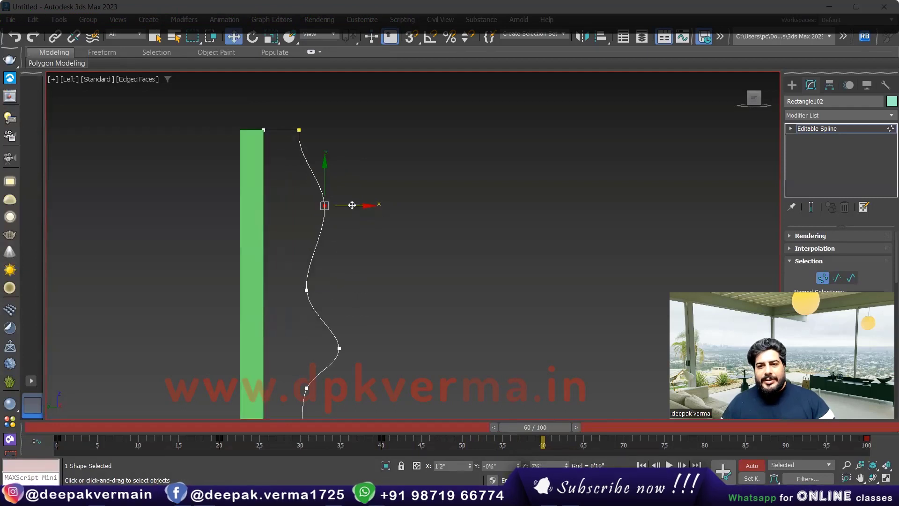
pyautogui.moveTo(323, 344); pyautogui.dragTo(315, 281, button='middle')
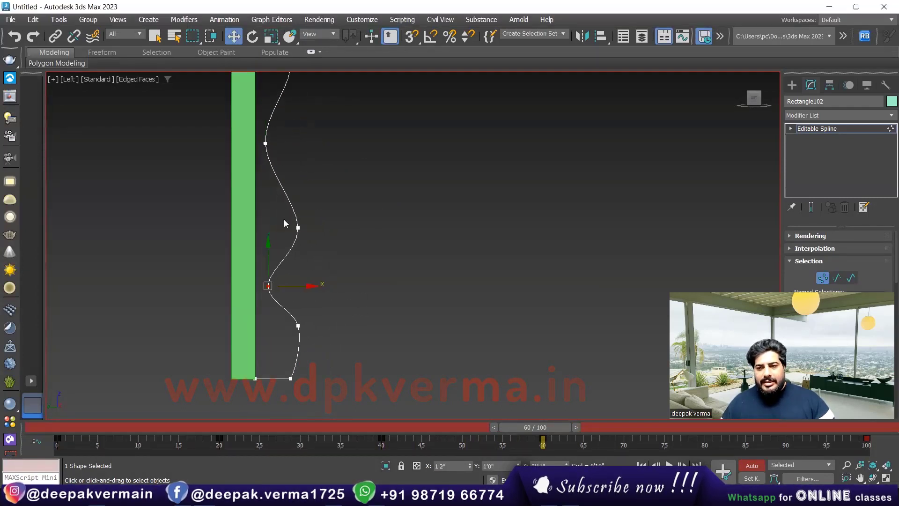
pyautogui.moveTo(302, 224); pyautogui.dragTo(299, 187)
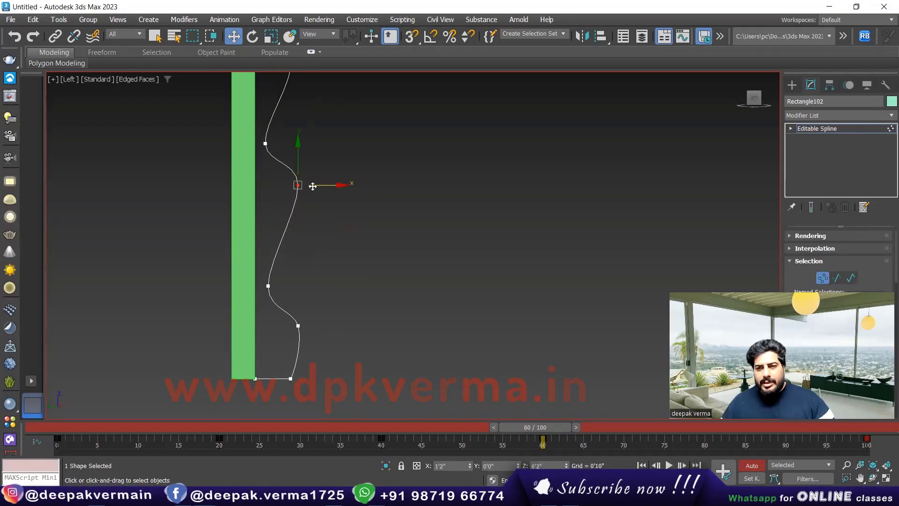
pyautogui.moveTo(310, 169); pyautogui.dragTo(309, 179)
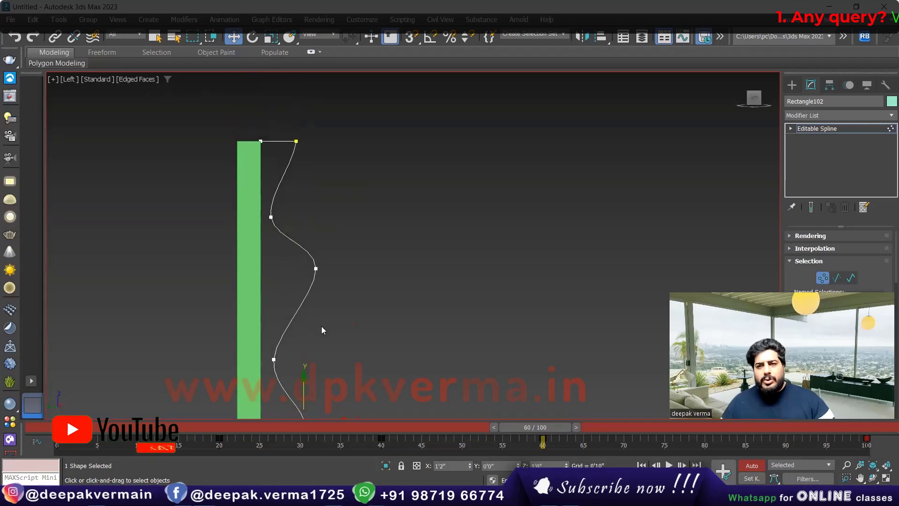
pyautogui.moveTo(321, 326); pyautogui.dragTo(301, 316, button='middle')
pyautogui.moveTo(545, 428); pyautogui.dragTo(631, 428)
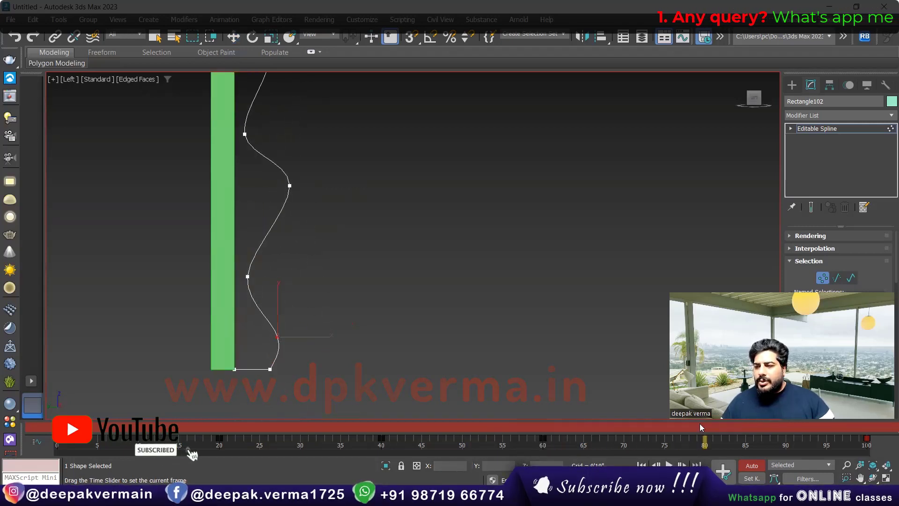
# - At frame 80, shift the spline's top vertex right and pull its Bezier handle to bend it
pyautogui.press('w')
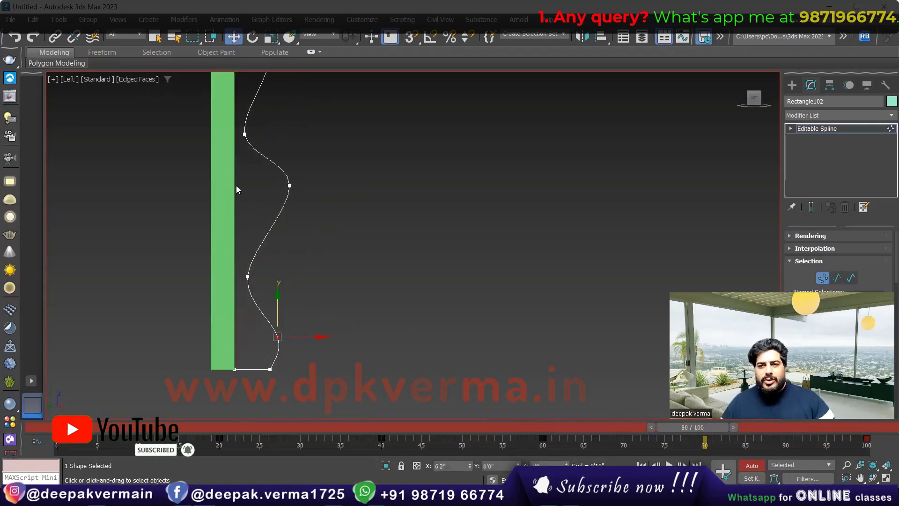
pyautogui.moveTo(236, 188); pyautogui.dragTo(244, 239, button='middle')
pyautogui.click(277, 108)
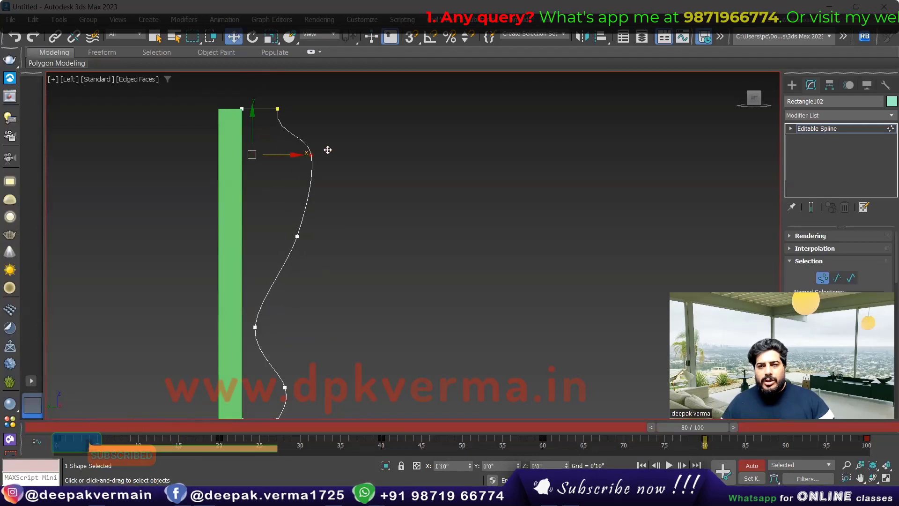
pyautogui.moveTo(304, 154); pyautogui.dragTo(349, 154)
pyautogui.click(277, 109)
pyautogui.moveTo(271, 133); pyautogui.dragTo(303, 134)
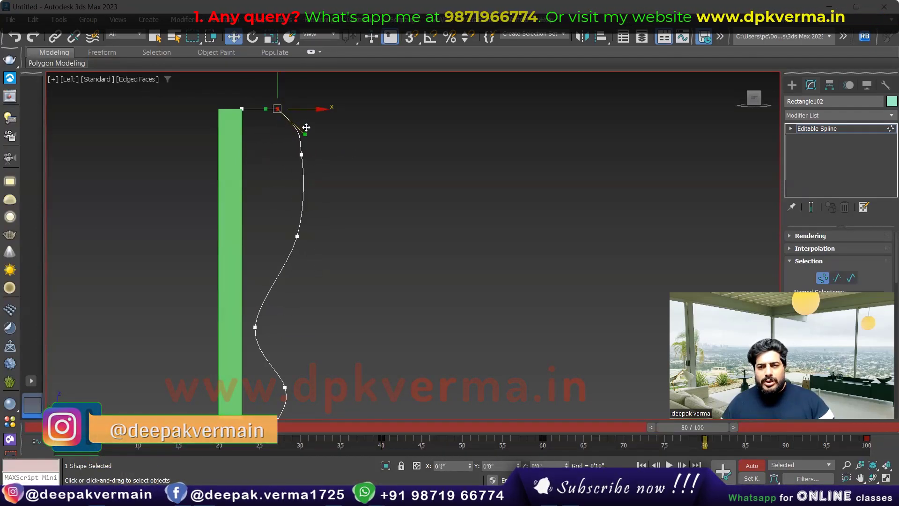
# - Move the lower vertex right, the mid-upper vertex left, and the bottom vertex left into a bulge
pyautogui.moveTo(276, 312); pyautogui.dragTo(282, 263, button='middle')
pyautogui.click(262, 278)
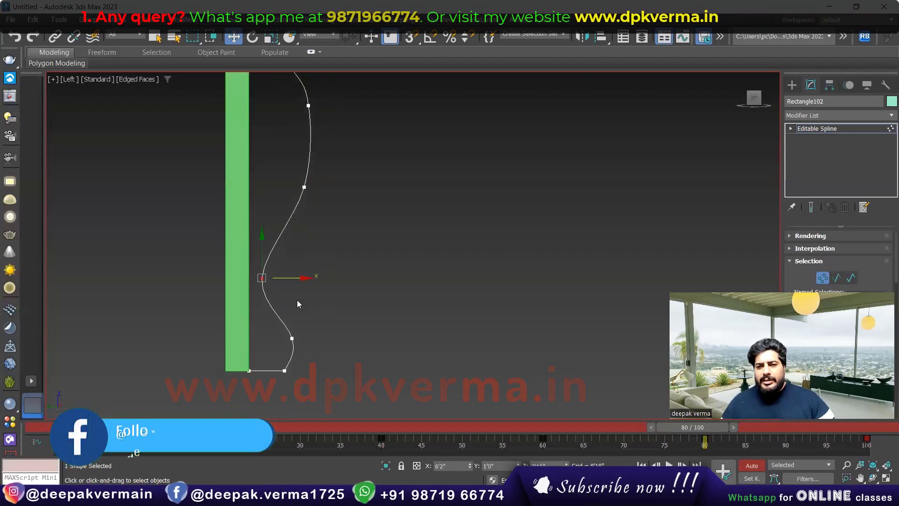
pyautogui.moveTo(315, 279); pyautogui.dragTo(381, 279)
pyautogui.click(304, 187)
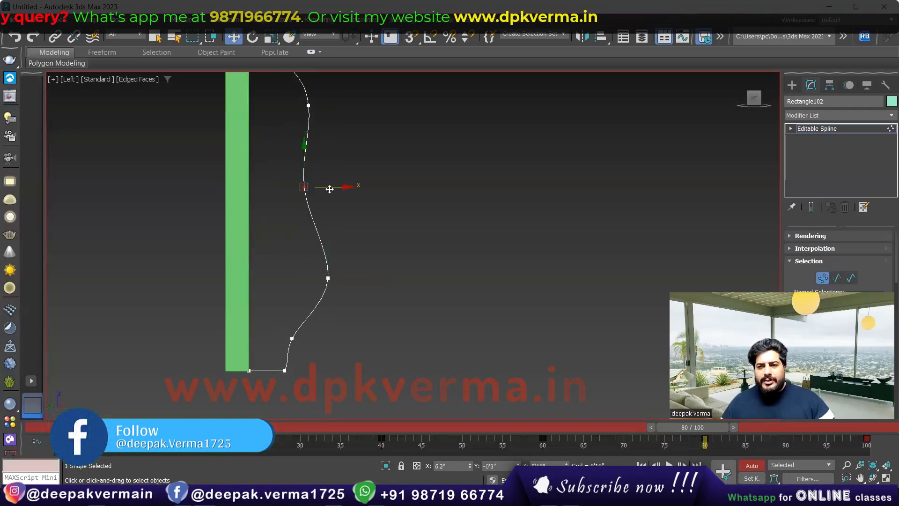
pyautogui.moveTo(304, 187); pyautogui.dragTo(271, 187)
pyautogui.click(292, 338)
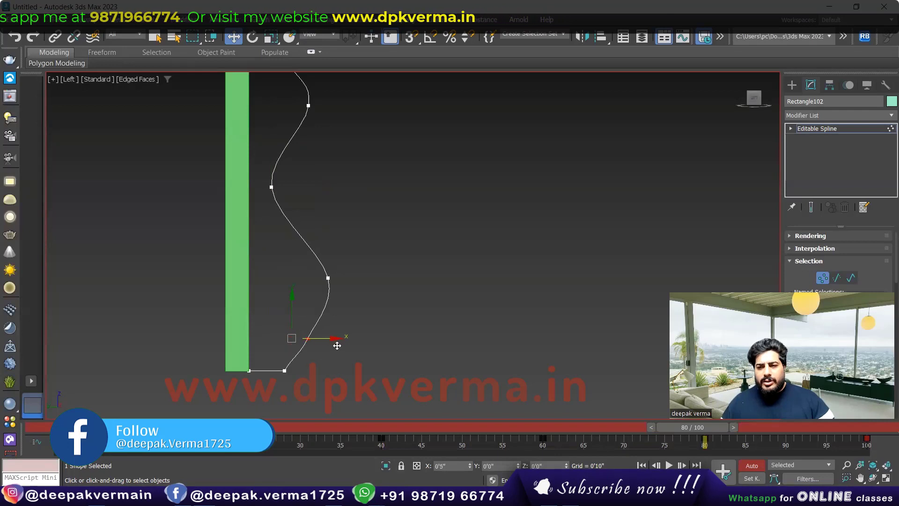
pyautogui.moveTo(323, 339); pyautogui.dragTo(296, 338)
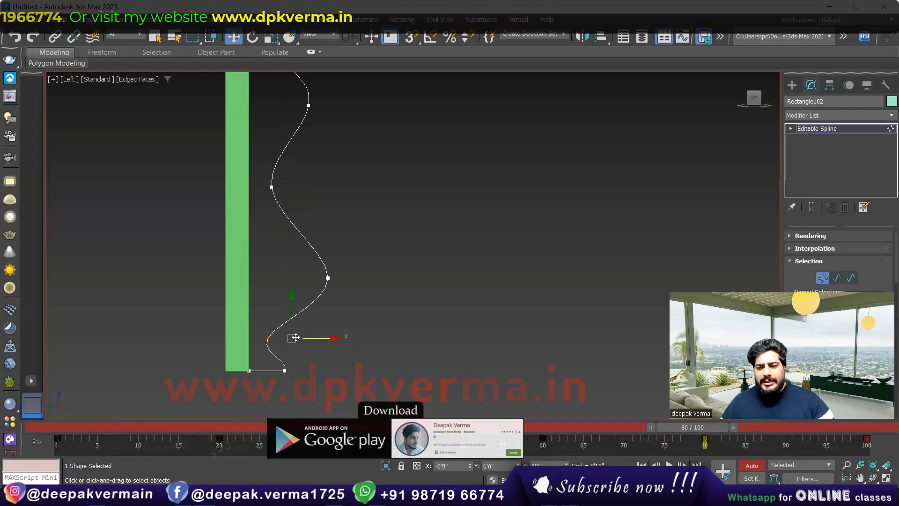
pyautogui.click(284, 370)
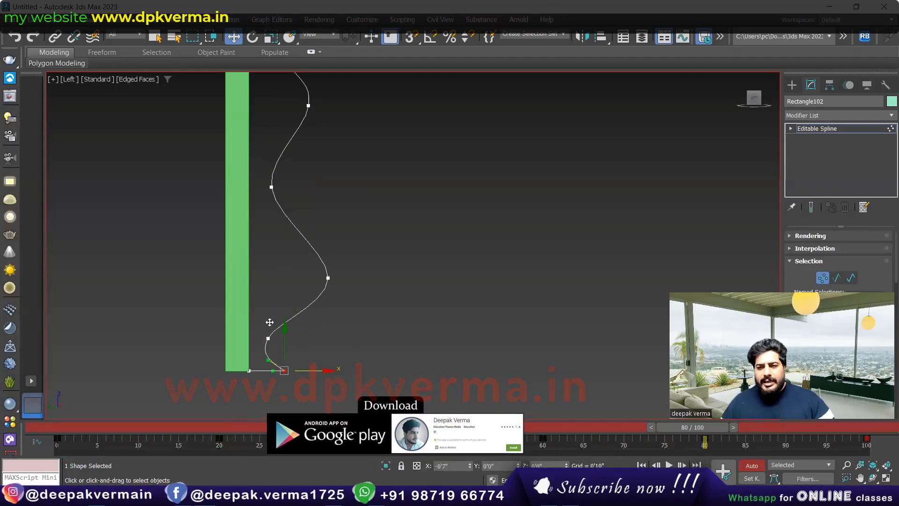
pyautogui.scroll(-3, 335, 291)
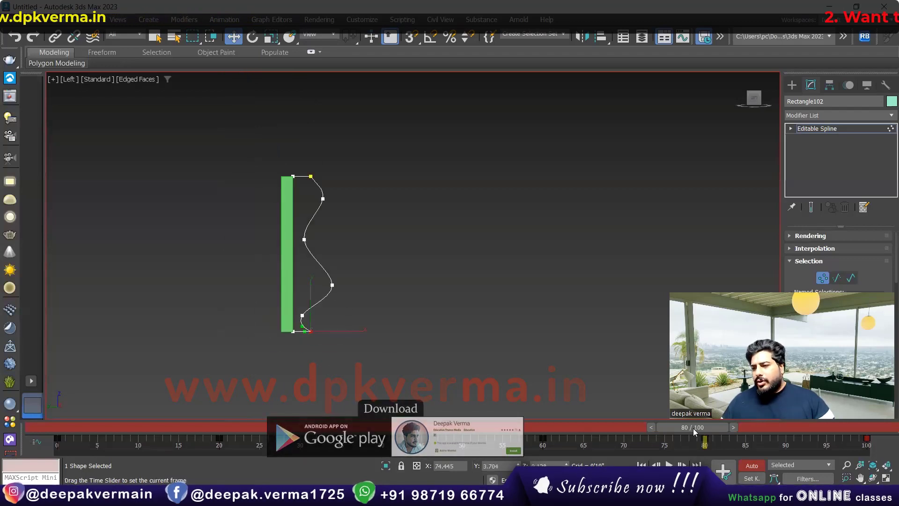
# - At frame 100, adjust the spline's top and bottom vertices, then view it from a three-quarter angle
pyautogui.moveTo(693, 428); pyautogui.dragTo(832, 422)
pyautogui.scroll(2, 354, 250)
pyautogui.moveTo(315, 301)
pyautogui.mouseDown()
pyautogui.moveTo(351, 326)
pyautogui.moveTo(327, 303)
pyautogui.mouseUp()
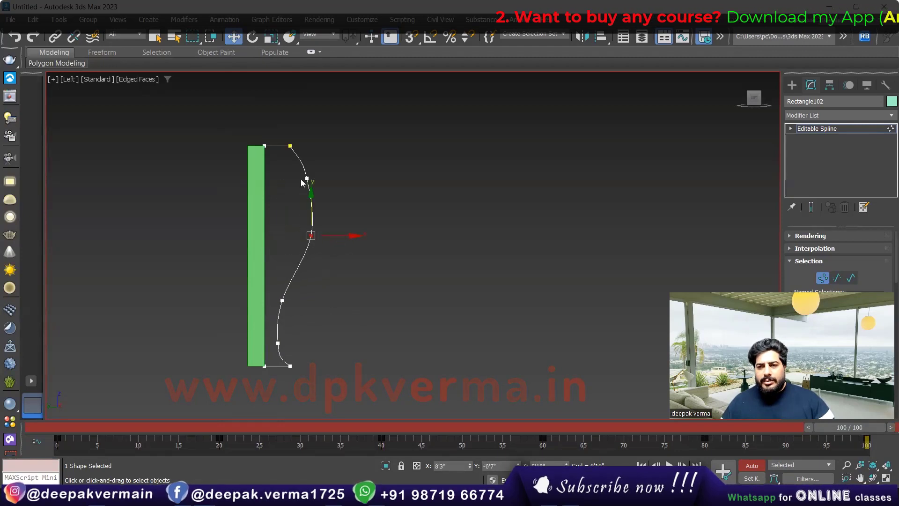
pyautogui.click(290, 146)
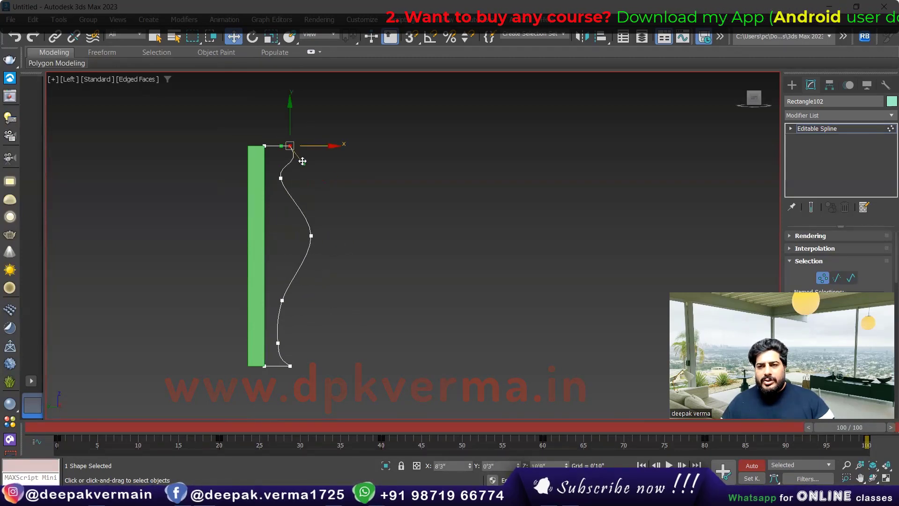
pyautogui.moveTo(274, 337); pyautogui.dragTo(292, 344)
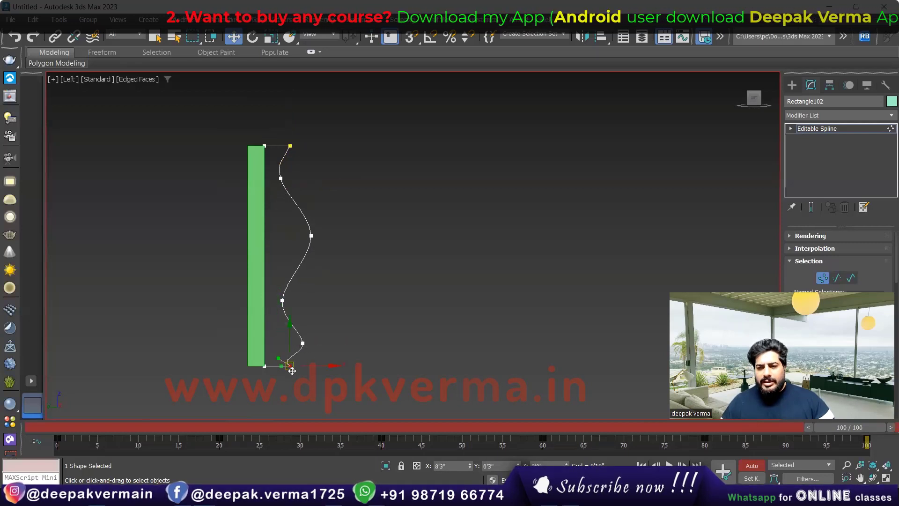
pyautogui.scroll(5, 292, 370)
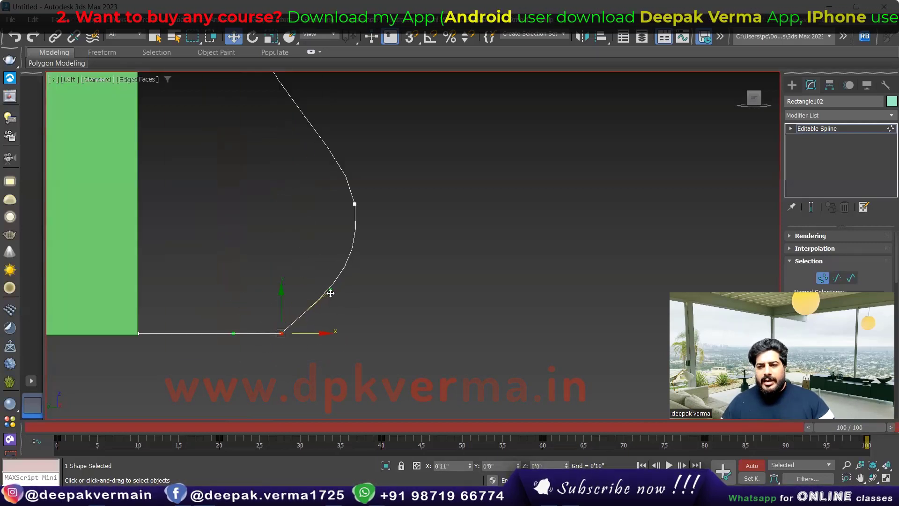
pyautogui.scroll(-4, 403, 308)
pyautogui.scroll(-2, 350, 305)
pyautogui.scroll(-1, 350, 304)
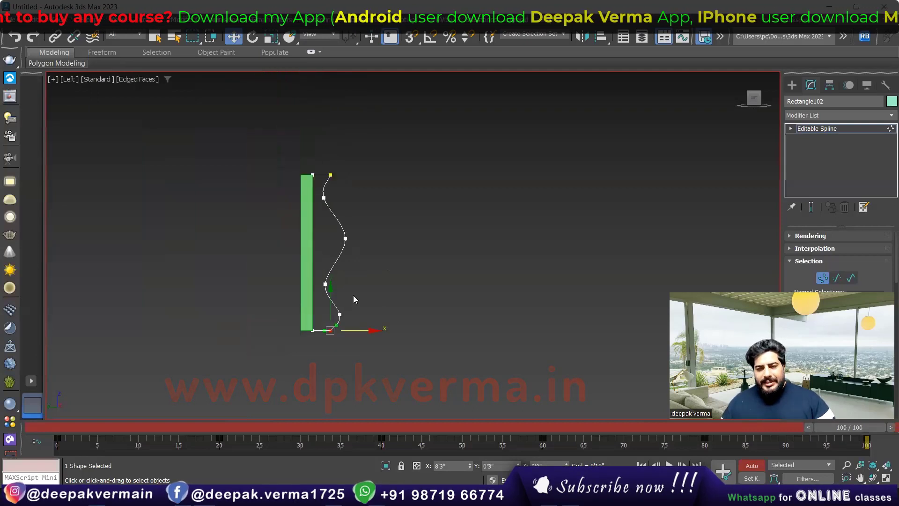
pyautogui.moveTo(354, 299)
pyautogui.keyDown('alt'); pyautogui.mouseDown(button='middle')
pyautogui.moveTo(366, 305)
pyautogui.moveTo(369, 298)
pyautogui.mouseUp(button='middle'); pyautogui.keyUp('alt')
pyautogui.scroll(3, 323, 303)
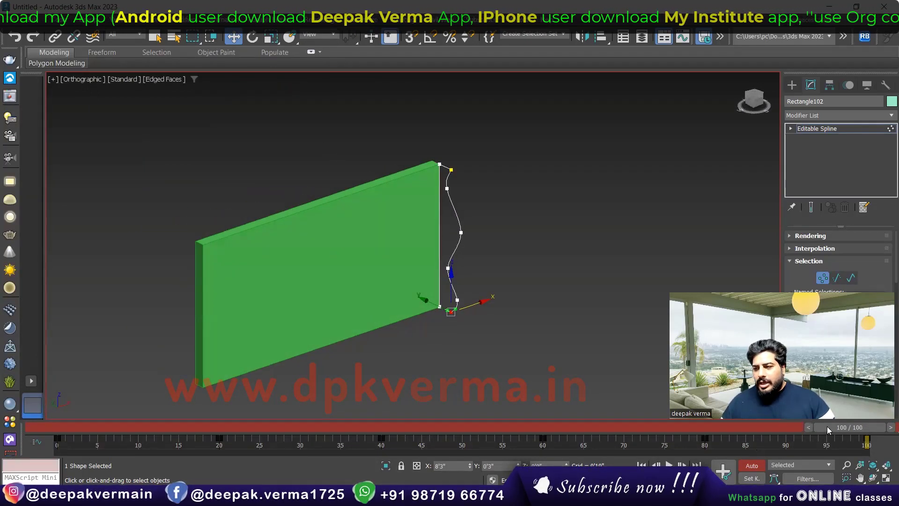
# - Scrub and play the animation to watch the morphing spline sweep the panel, then stop playback
pyautogui.moveTo(827, 426)
pyautogui.mouseDown()
pyautogui.moveTo(249, 447)
pyautogui.moveTo(65, 428)
pyautogui.mouseUp()
pyautogui.press('w')
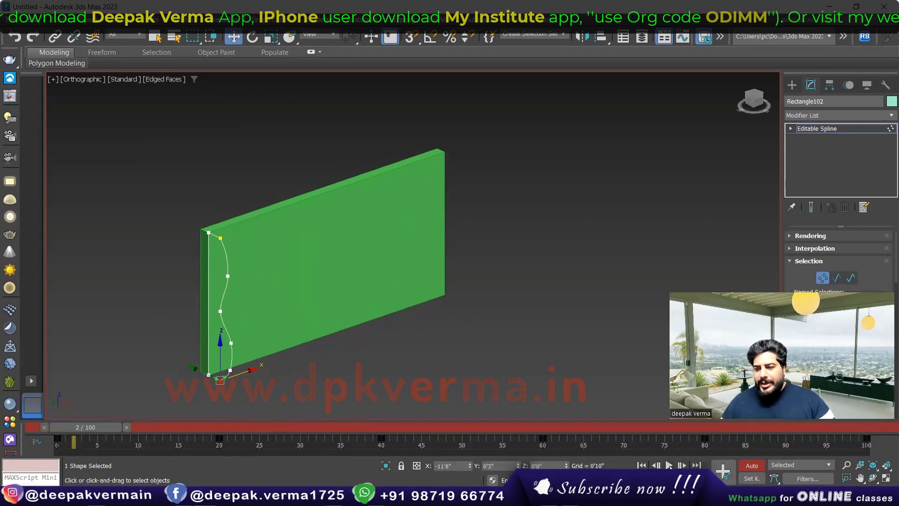
pyautogui.click(669, 465)
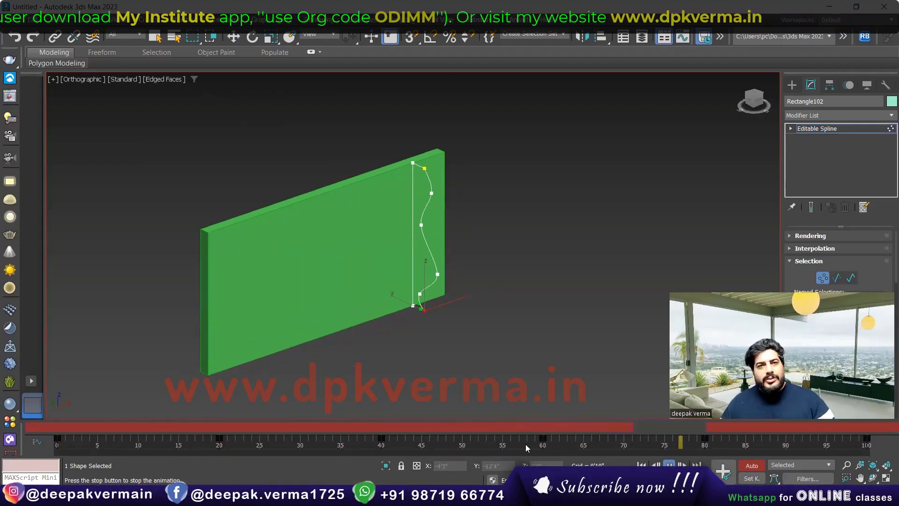
pyautogui.rightClick(295, 432)
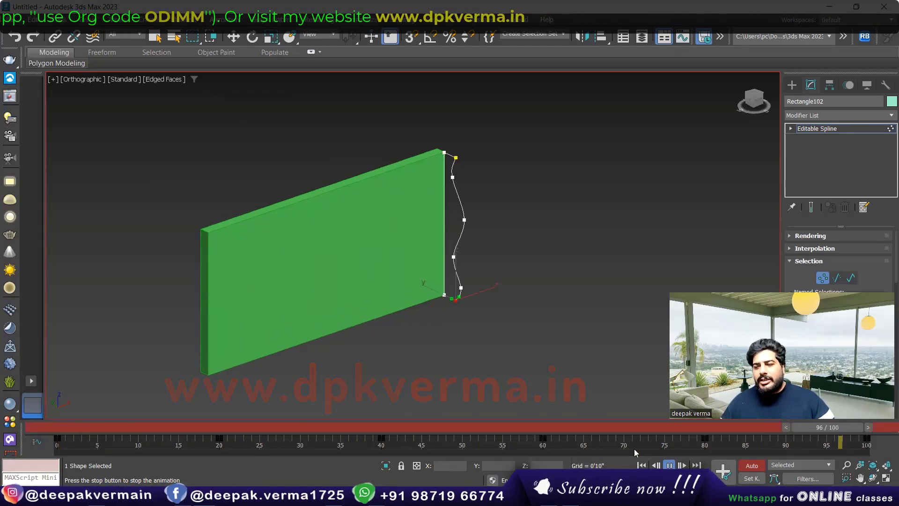
pyautogui.moveTo(238, 430)
pyautogui.mouseDown()
pyautogui.moveTo(640, 438)
pyautogui.moveTo(93, 403)
pyautogui.mouseUp()
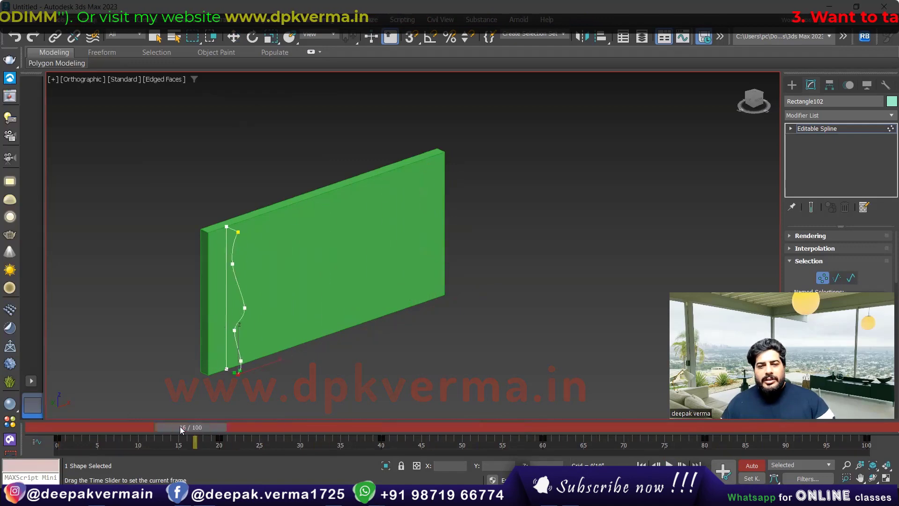
# - Add an Extrude modifier to the wavy spline with an Amount of -1"
pyautogui.click(814, 131)
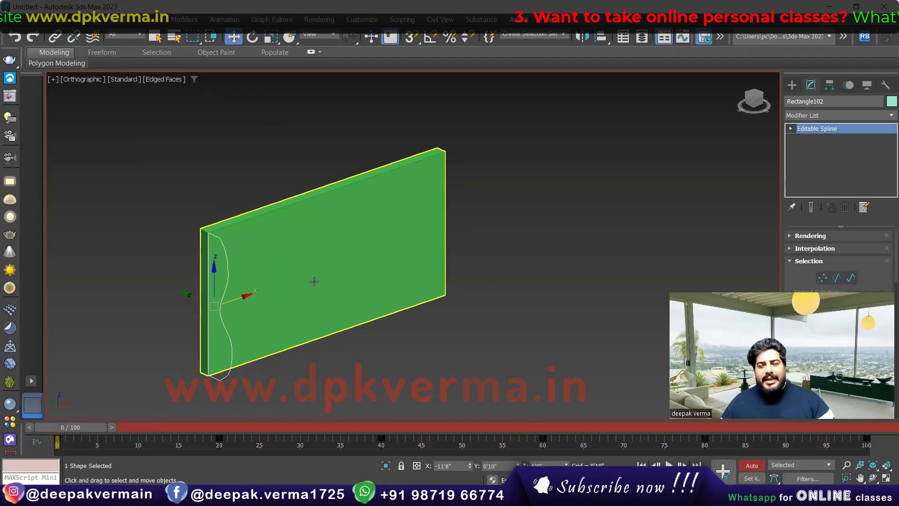
pyautogui.click(815, 114)
pyautogui.write('esh')
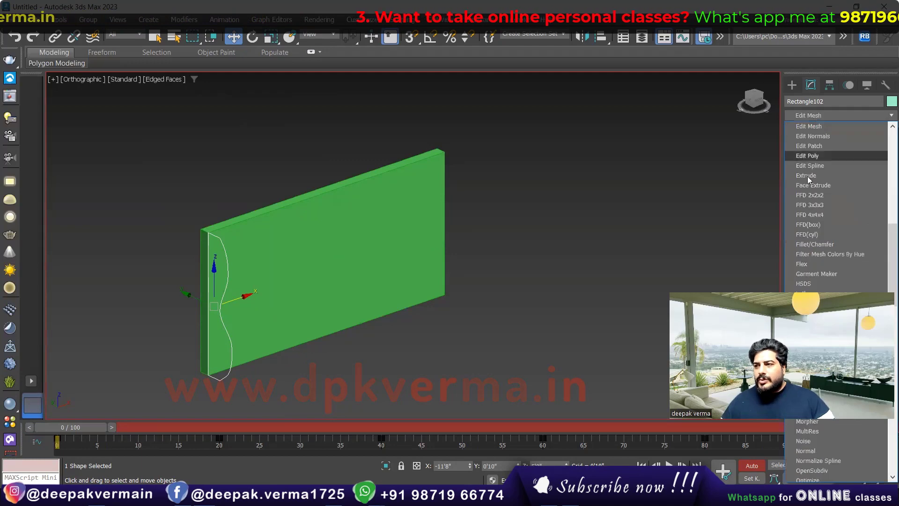
pyautogui.click(808, 176)
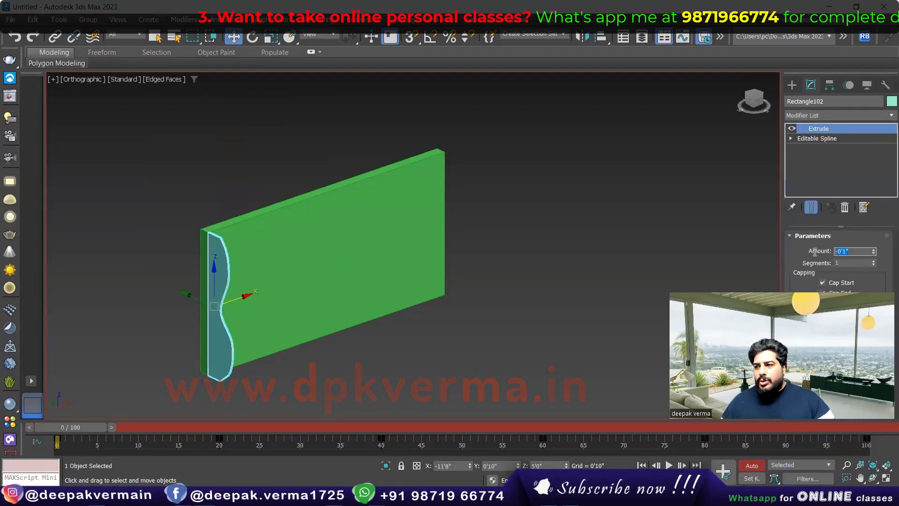
pyautogui.moveTo(872, 253); pyautogui.dragTo(874, 210)
pyautogui.doubleClick(855, 251)
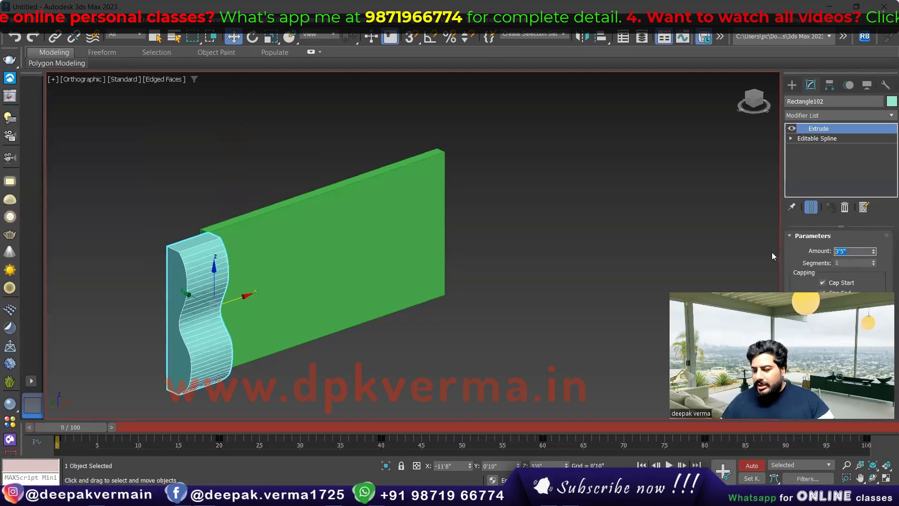
pyautogui.press('Return')
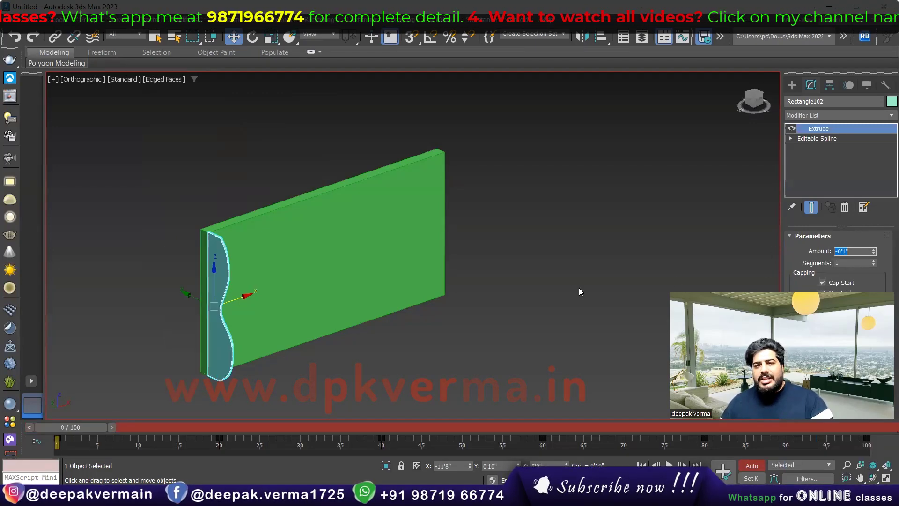
# - Deselect, orbit slightly around the slab, and reselect the thin wavy slice
pyautogui.click(567, 282)
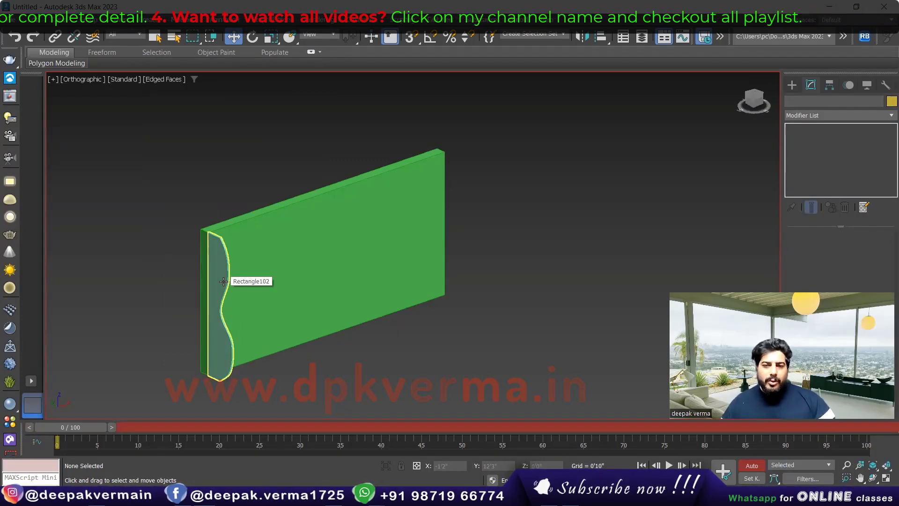
pyautogui.keyDown('alt'); pyautogui.moveTo(223, 282); pyautogui.dragTo(221, 282, button='middle'); pyautogui.keyUp('alt')
pyautogui.click(191, 259)
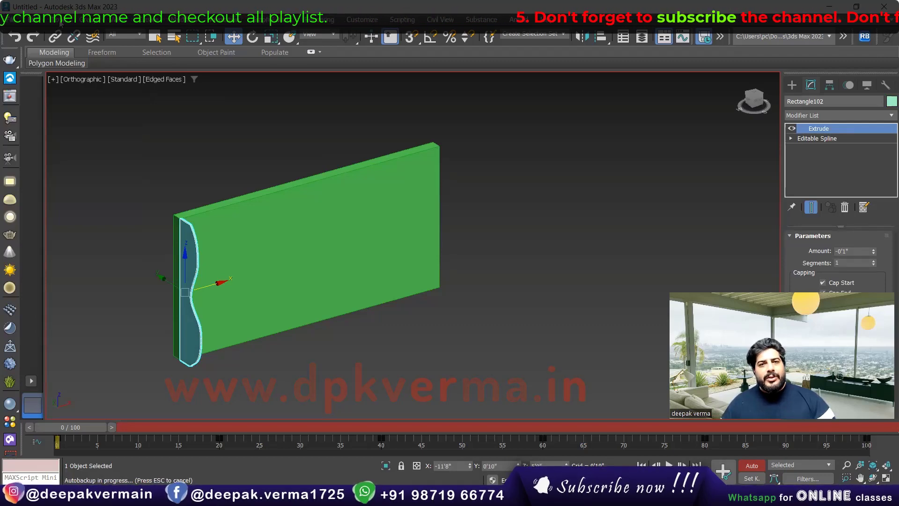
pyautogui.click(121, 79)
# - Open the Snapshot dialog from the Tools menu and switch off Auto Key
pyautogui.click(55, 19)
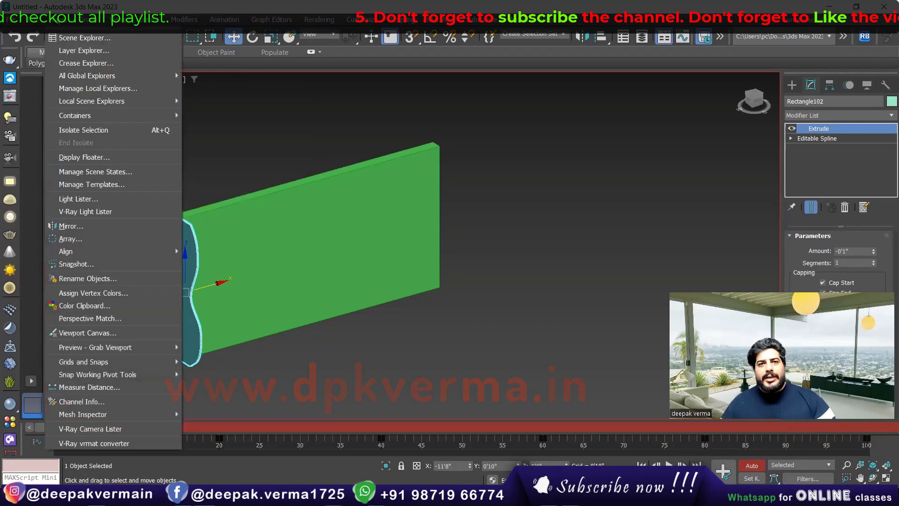
pyautogui.click(77, 265)
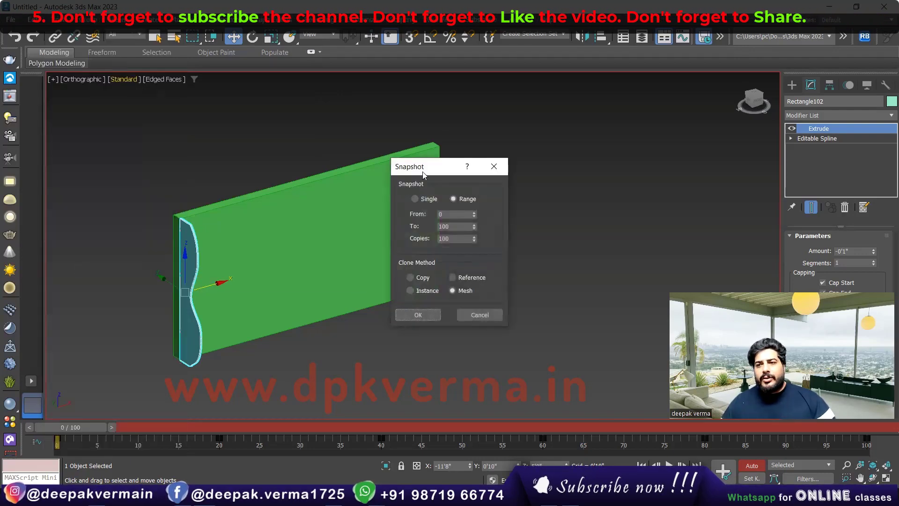
pyautogui.moveTo(423, 173); pyautogui.dragTo(478, 158)
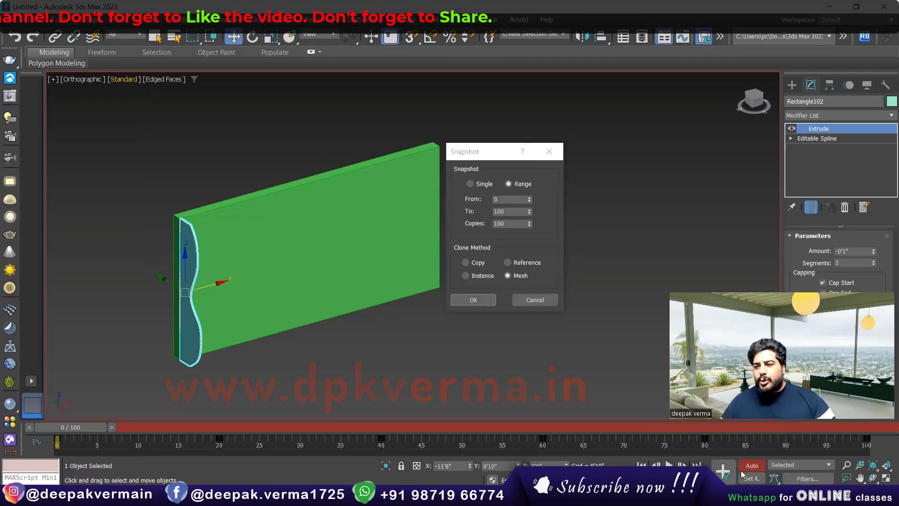
pyautogui.click(473, 300)
# - Snapshot the slice over range 0–100 as 100 Mesh copies
pyautogui.click(51, 21)
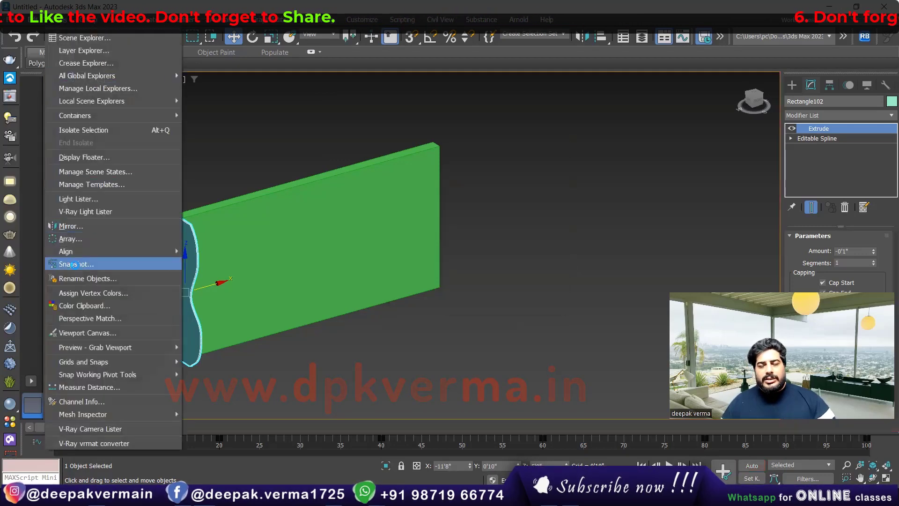
pyautogui.click(70, 264)
pyautogui.click(452, 199)
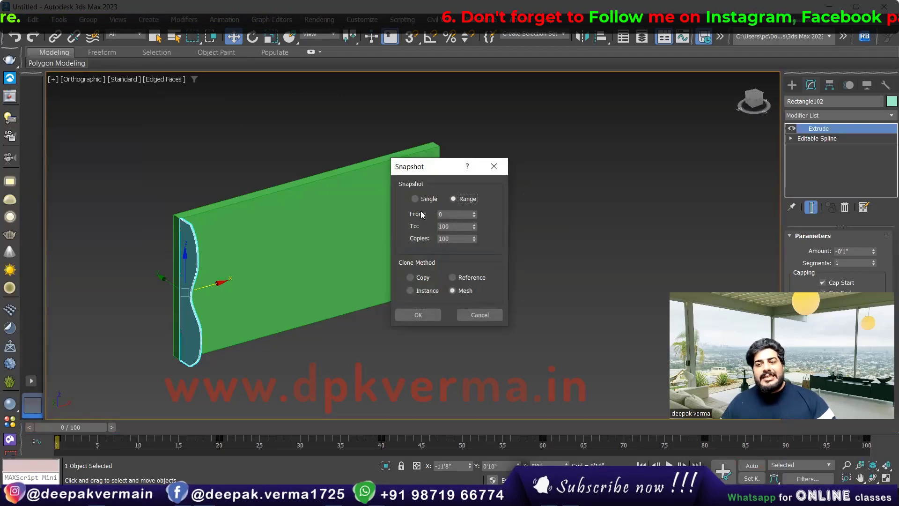
pyautogui.doubleClick(457, 227)
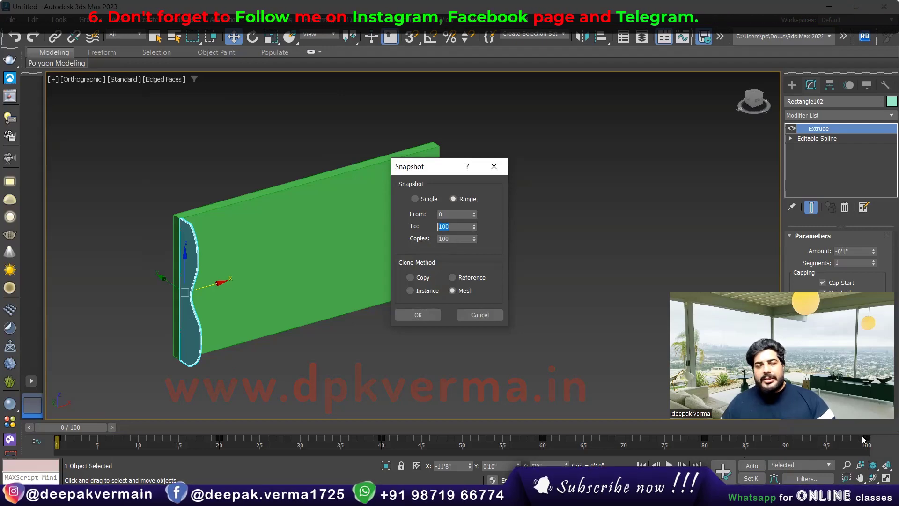
pyautogui.doubleClick(461, 239)
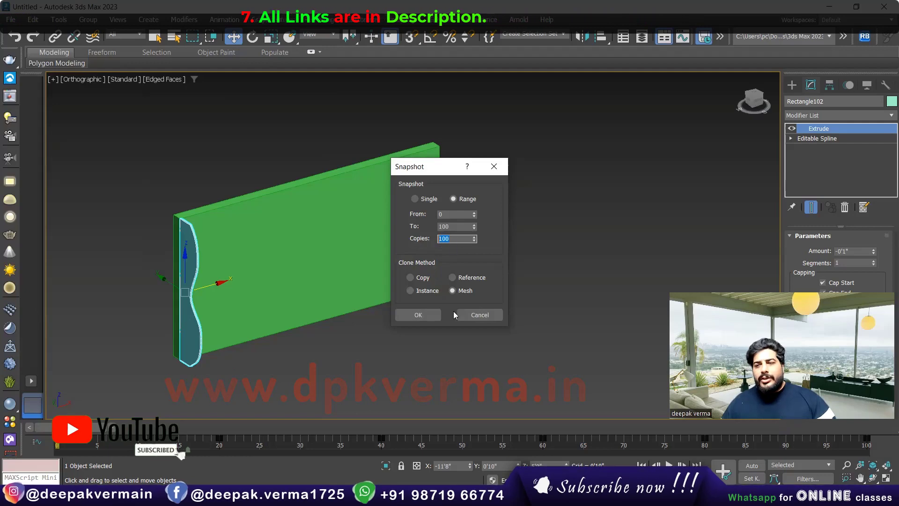
pyautogui.click(463, 293)
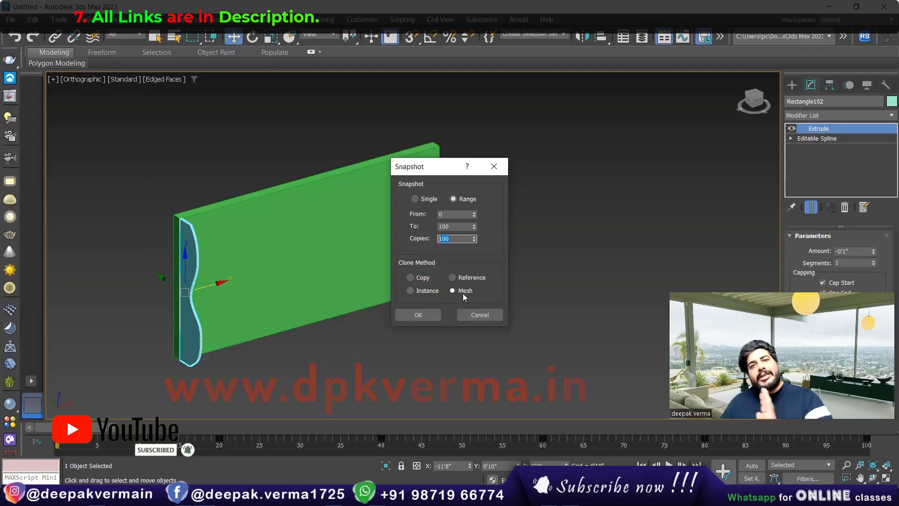
pyautogui.click(426, 319)
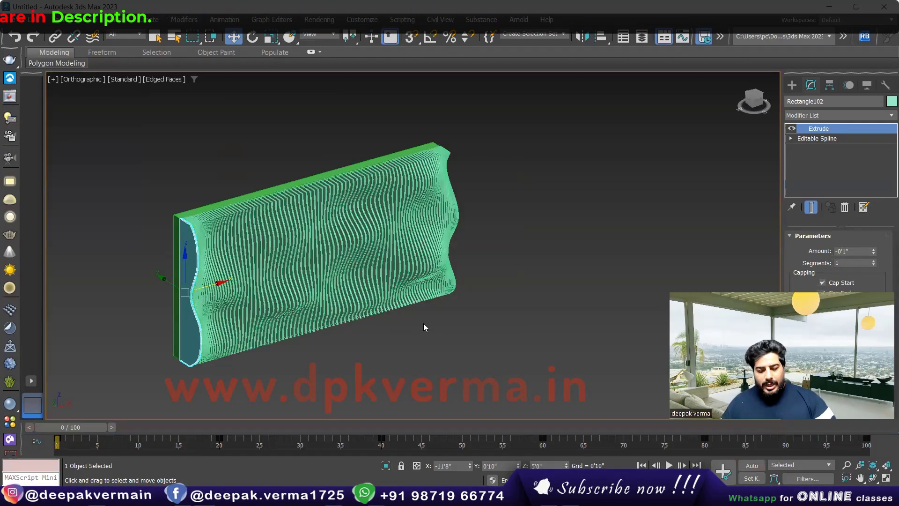
# - Orbit and zoom around the dense wavy slat wall to inspect the snapshot copies
pyautogui.keyDown('alt'); pyautogui.moveTo(382, 287); pyautogui.dragTo(320, 296, button='middle'); pyautogui.keyUp('alt')
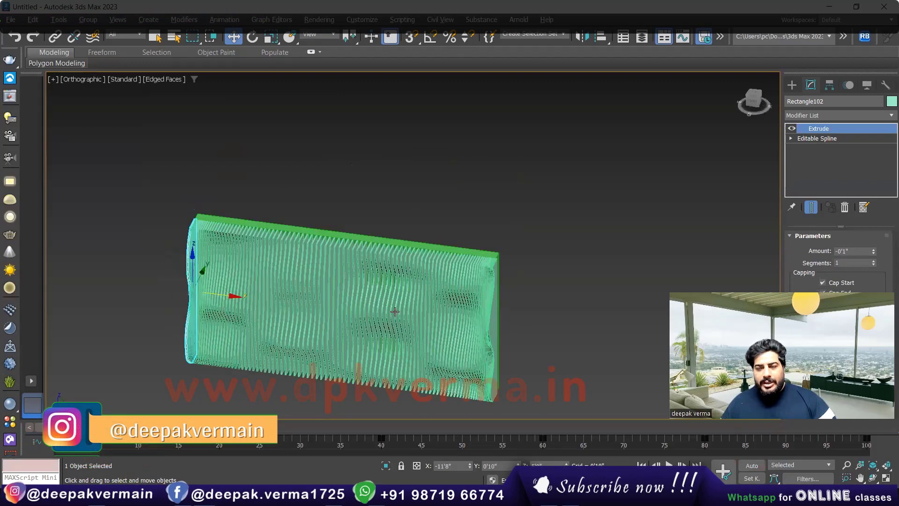
pyautogui.scroll(3, 320, 296)
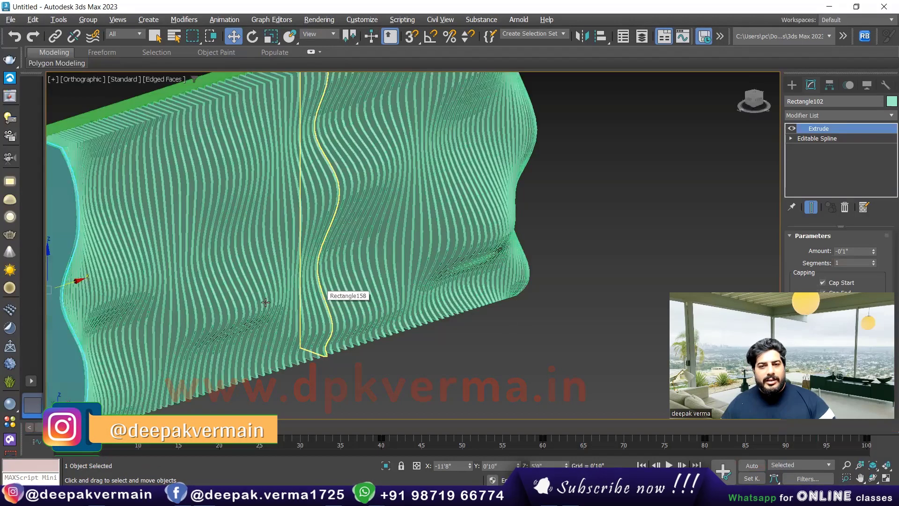
pyautogui.keyDown('alt'); pyautogui.moveTo(265, 302); pyautogui.dragTo(226, 243, button='middle'); pyautogui.keyUp('alt')
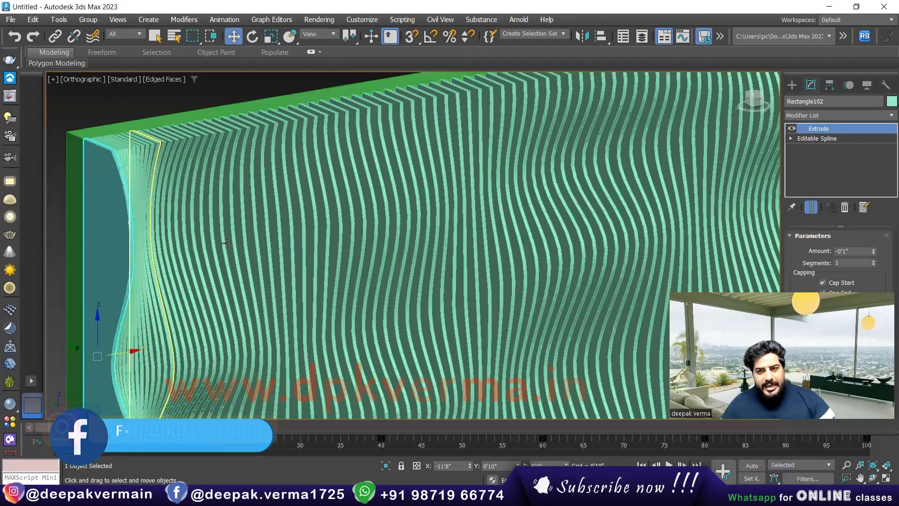
pyautogui.scroll(-4, 286, 240)
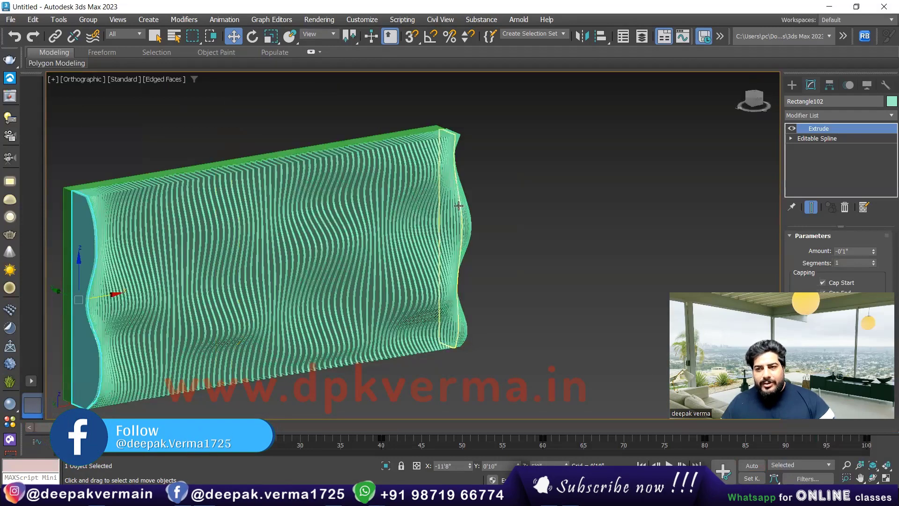
pyautogui.moveTo(458, 205)
pyautogui.keyDown('alt'); pyautogui.mouseDown(button='middle')
pyautogui.moveTo(439, 270)
pyautogui.moveTo(425, 277)
pyautogui.moveTo(437, 263)
pyautogui.moveTo(451, 280)
pyautogui.moveTo(375, 265)
pyautogui.mouseUp(button='middle'); pyautogui.keyUp('alt')
pyautogui.scroll(5, 369, 265)
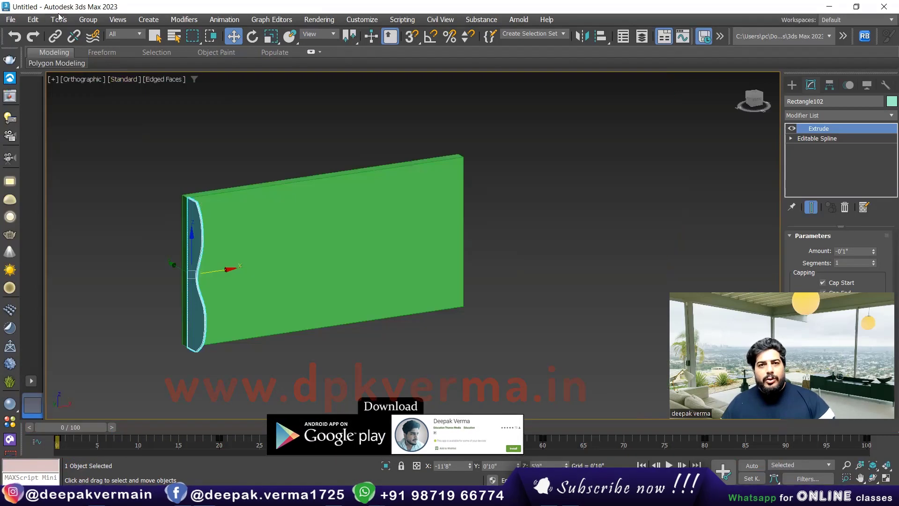
pyautogui.click(59, 19)
pyautogui.click(79, 263)
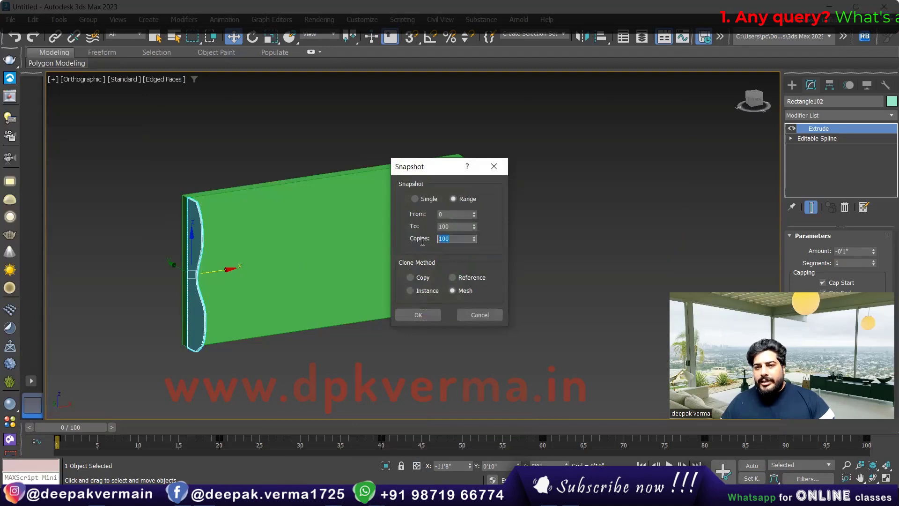
pyautogui.click(418, 314)
pyautogui.moveTo(407, 315)
pyautogui.keyDown('alt'); pyautogui.mouseDown(button='middle')
pyautogui.moveTo(382, 324)
pyautogui.moveTo(443, 311)
pyautogui.moveTo(405, 323)
pyautogui.mouseUp(button='middle'); pyautogui.keyUp('alt')
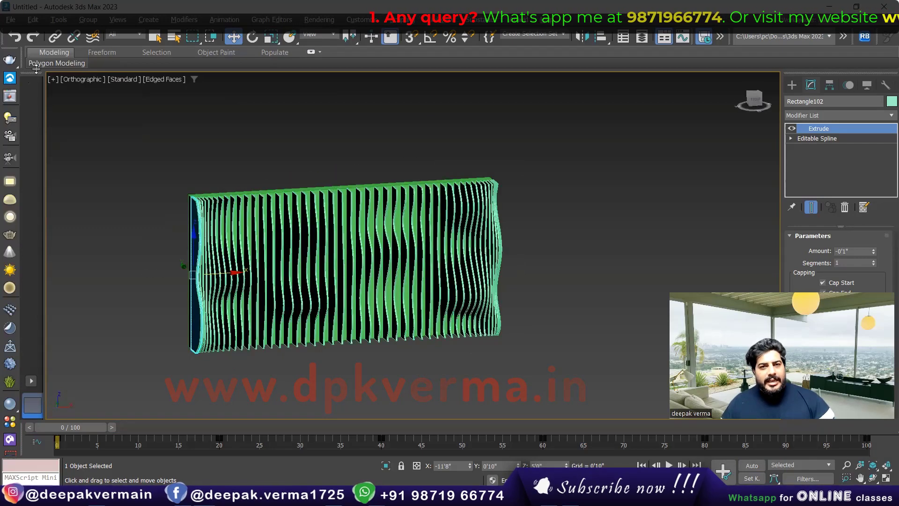
pyautogui.hotkey('ctrl', 'z')
pyautogui.click(58, 19)
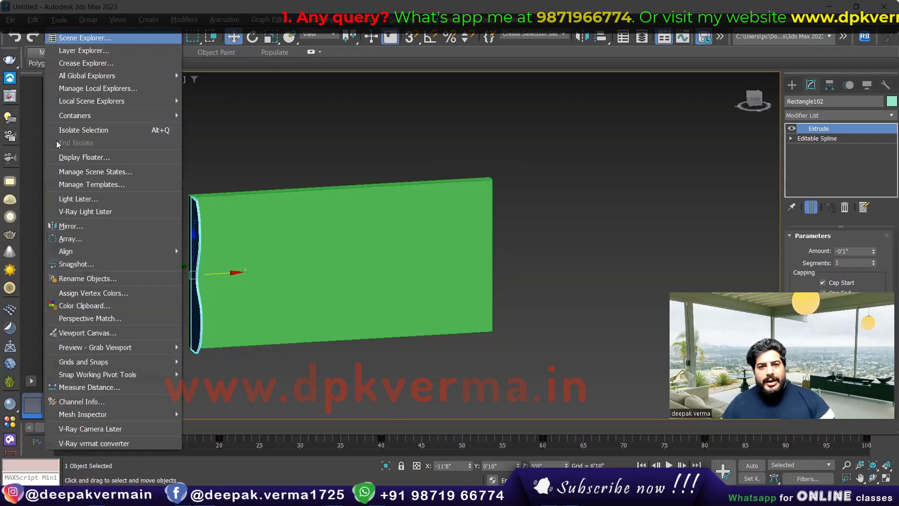
pyautogui.click(70, 264)
pyautogui.write('150')
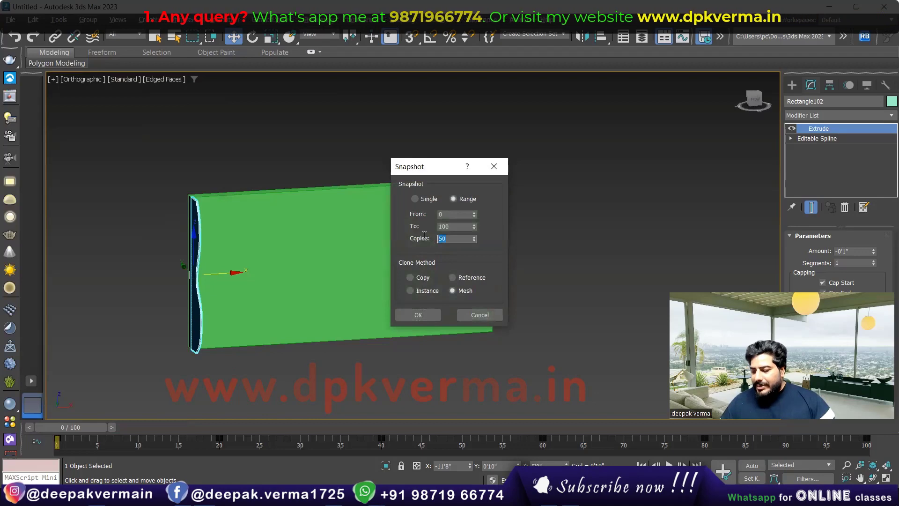
pyautogui.click(405, 315)
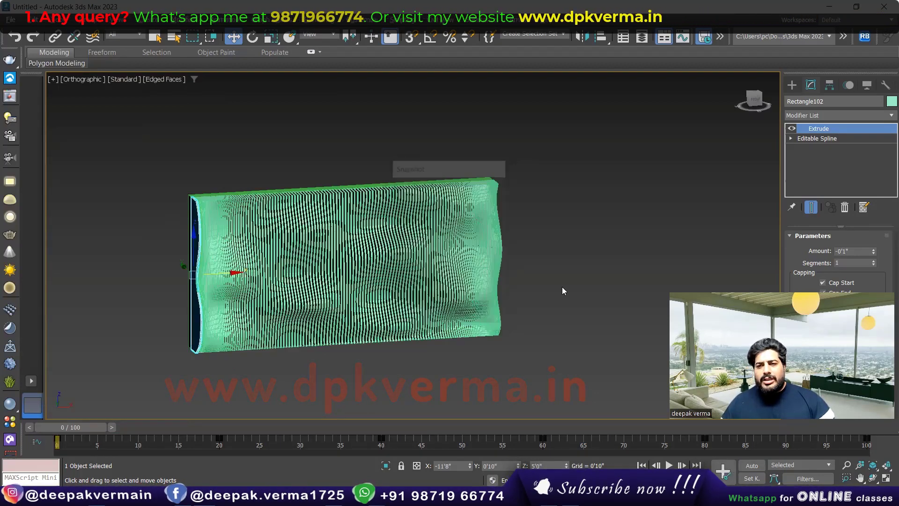
pyautogui.click(562, 286)
pyautogui.moveTo(562, 287)
pyautogui.keyDown('alt'); pyautogui.mouseDown(button='middle')
pyautogui.moveTo(364, 233)
pyautogui.moveTo(427, 245)
pyautogui.moveTo(295, 273)
pyautogui.mouseUp(button='middle'); pyautogui.keyUp('alt')
pyautogui.click(428, 274)
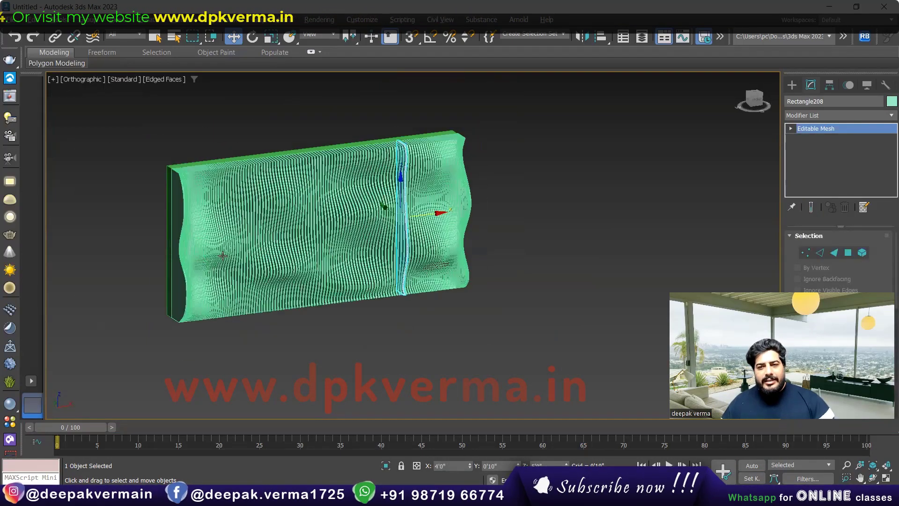
pyautogui.scroll(5, 222, 255)
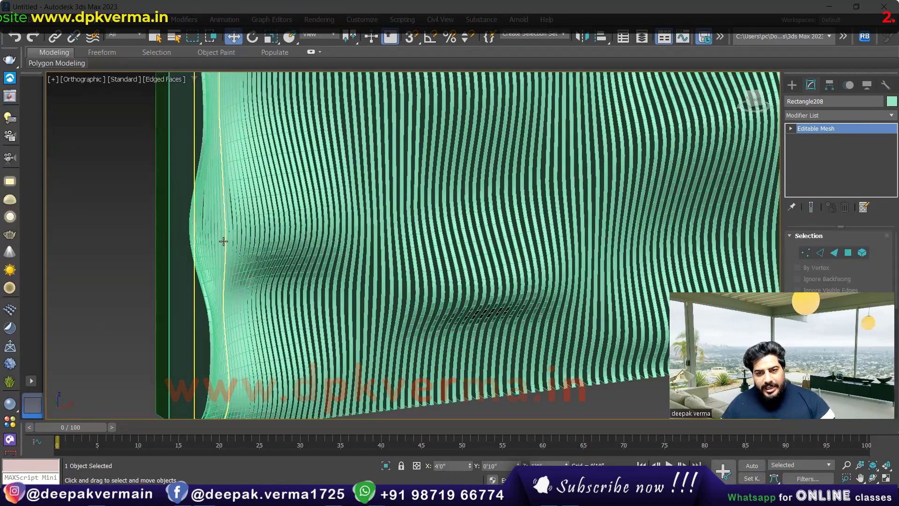
pyautogui.scroll(4, 224, 241)
pyautogui.scroll(-10, 237, 243)
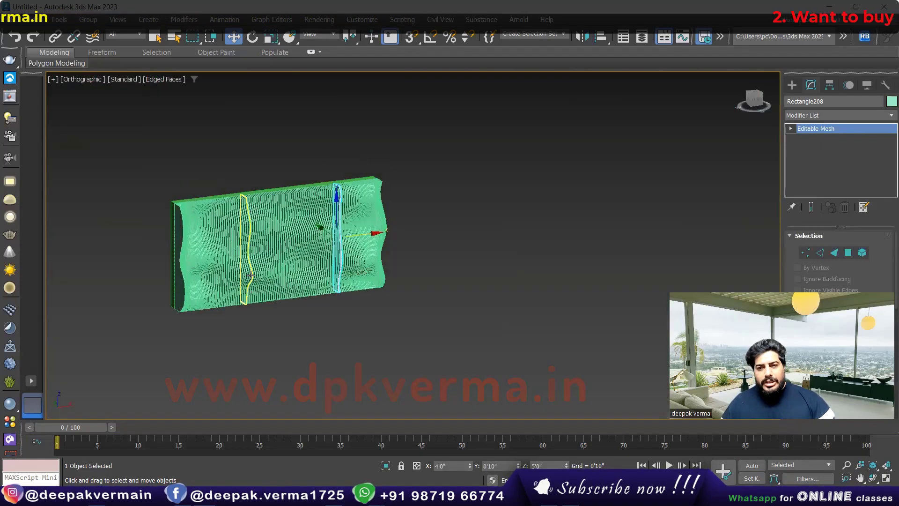
pyautogui.click(250, 275)
pyautogui.hotkey('alt', 'q')
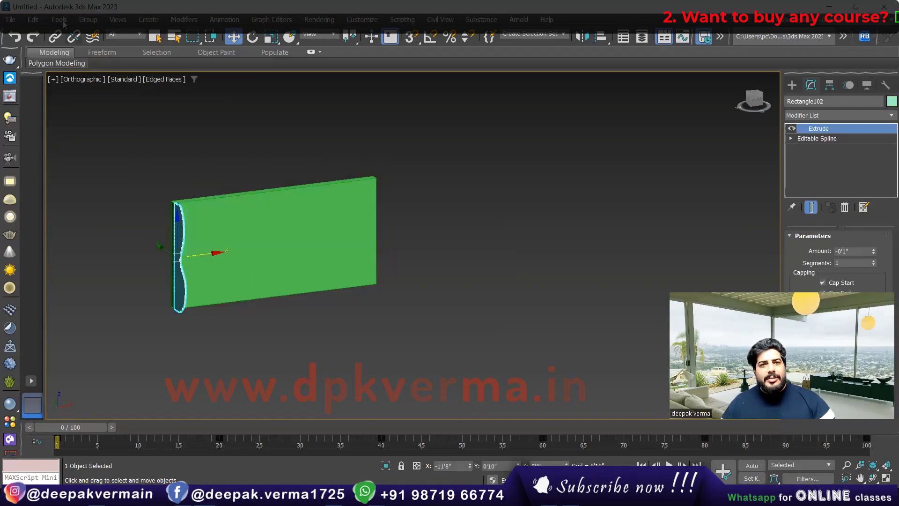
# - Re-run Snapshot to regenerate the mesh copies of the wall slice
pyautogui.click(61, 20)
pyautogui.click(78, 252)
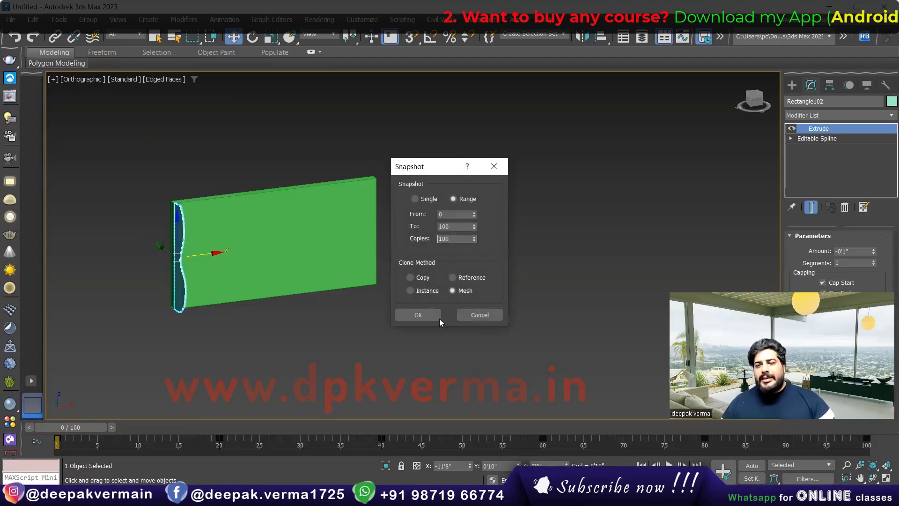
pyautogui.click(418, 314)
pyautogui.click(327, 302)
pyautogui.scroll(3, 265, 263)
pyautogui.scroll(3, 265, 263)
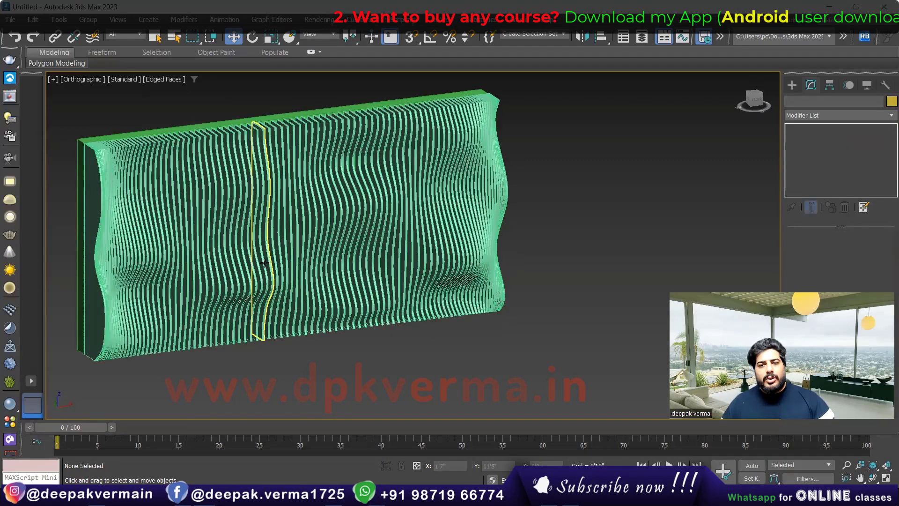
pyautogui.scroll(-3, 260, 262)
# - Window-select all 101 slats from the Left view and open Material #1 in the Material Editor
pyautogui.click(260, 263)
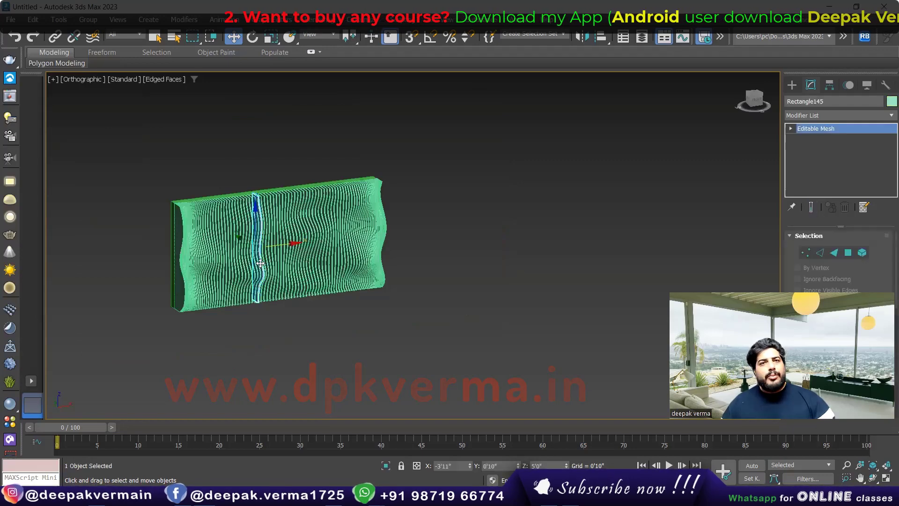
pyautogui.keyDown('alt'); pyautogui.moveTo(291, 273); pyautogui.dragTo(353, 262, button='middle'); pyautogui.keyUp('alt')
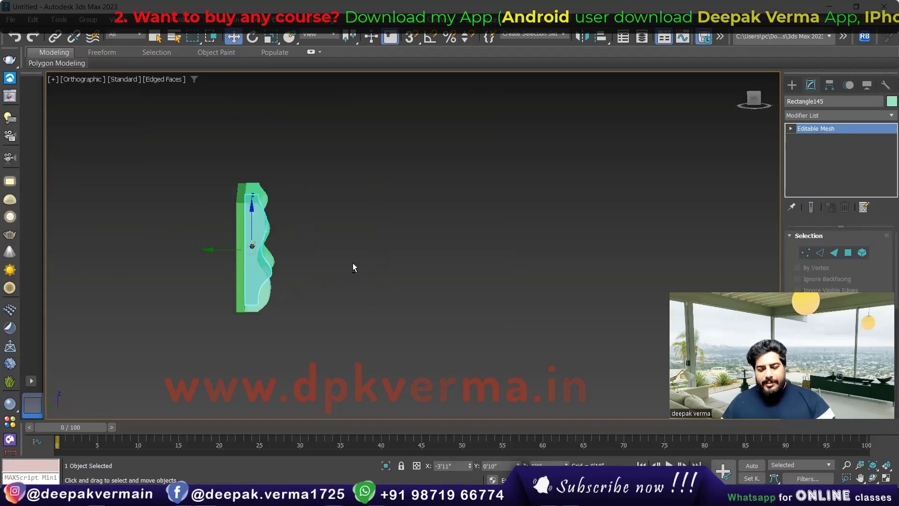
pyautogui.press('l')
pyautogui.scroll(-2, 303, 337)
pyautogui.moveTo(362, 208); pyautogui.dragTo(292, 389)
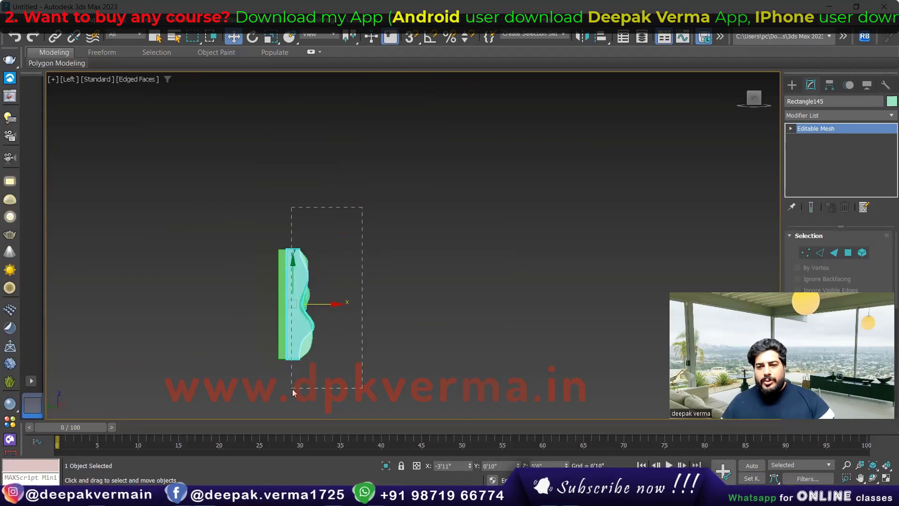
pyautogui.keyDown('alt'); pyautogui.moveTo(322, 346); pyautogui.dragTo(339, 343, button='middle'); pyautogui.keyUp('alt')
pyautogui.press('m')
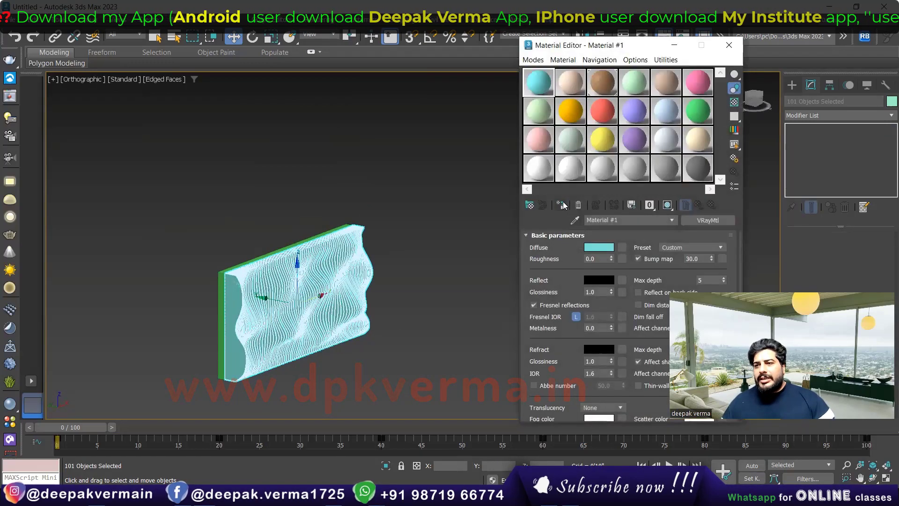
# - Change Material #1's diffuse colour from cyan to a slightly darkened orange
pyautogui.click(594, 250)
pyautogui.click(426, 152)
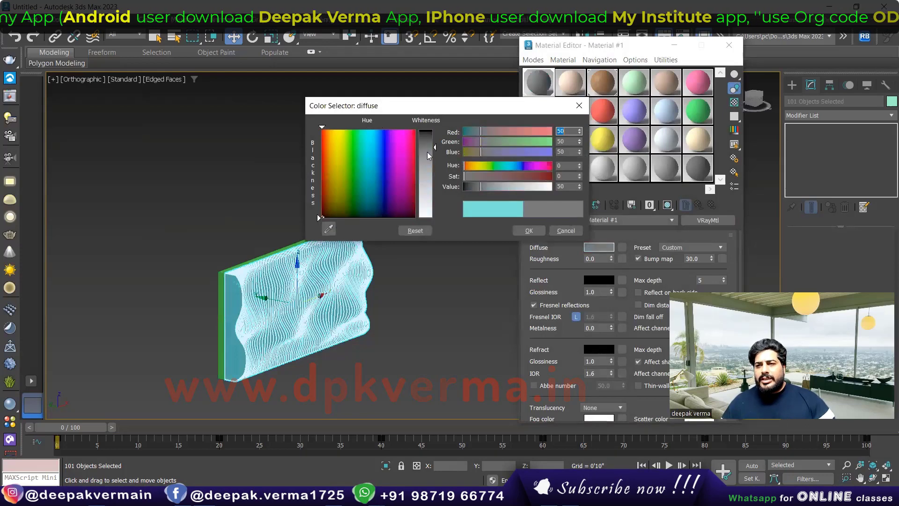
pyautogui.click(329, 159)
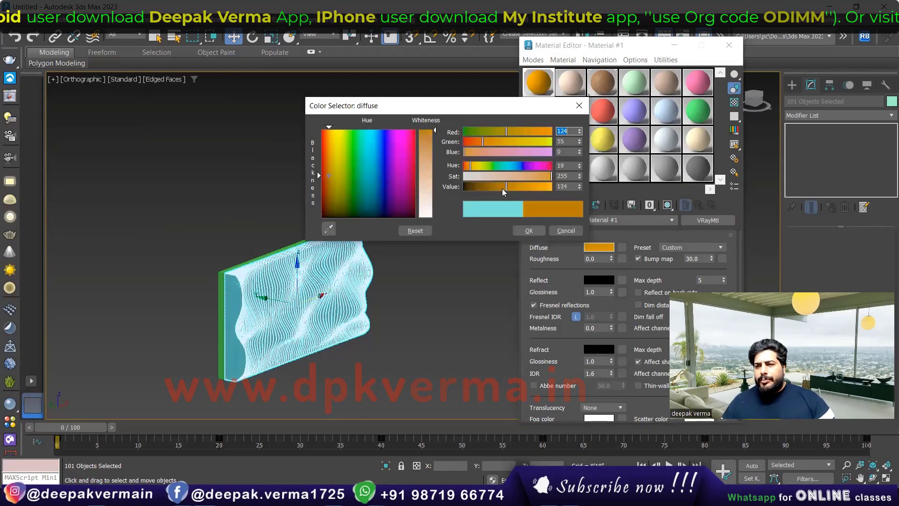
pyautogui.moveTo(502, 188); pyautogui.dragTo(500, 188)
pyautogui.click(529, 230)
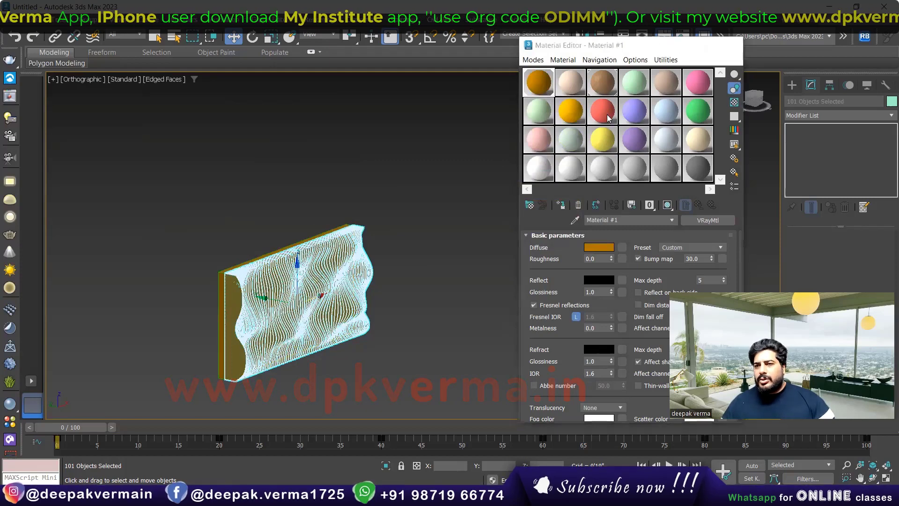
# - Close the Material Editor and show the wall shaded without edge lines
pyautogui.press('m')
pyautogui.click(404, 283)
pyautogui.scroll(-3, 398, 265)
pyautogui.press('F4')
# - Select the whole orange wall and unhide the hidden brown wall
pyautogui.scroll(5, 371, 253)
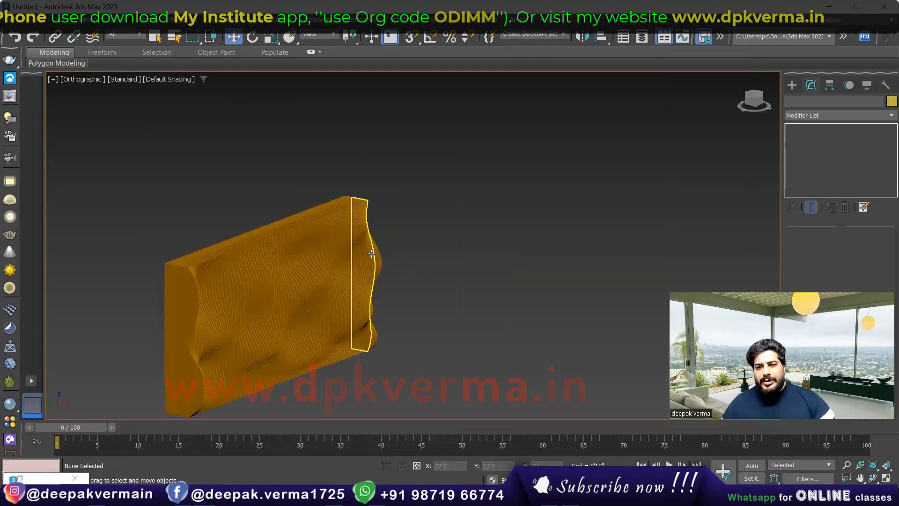
pyautogui.keyDown('alt'); pyautogui.moveTo(371, 253); pyautogui.dragTo(384, 252, button='middle'); pyautogui.keyUp('alt')
pyautogui.moveTo(452, 106); pyautogui.dragTo(129, 392)
pyautogui.keyDown('alt'); pyautogui.moveTo(262, 300); pyautogui.dragTo(439, 357, button='middle'); pyautogui.keyUp('alt')
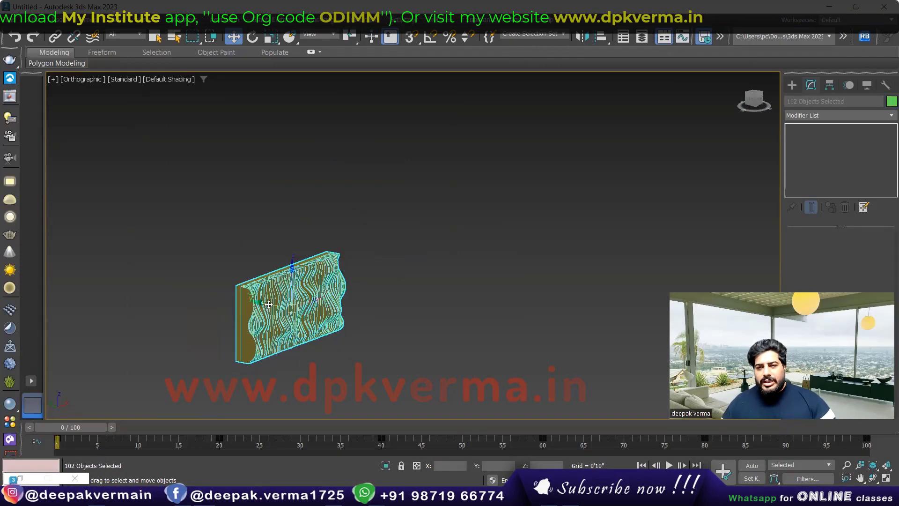
pyautogui.press('g')
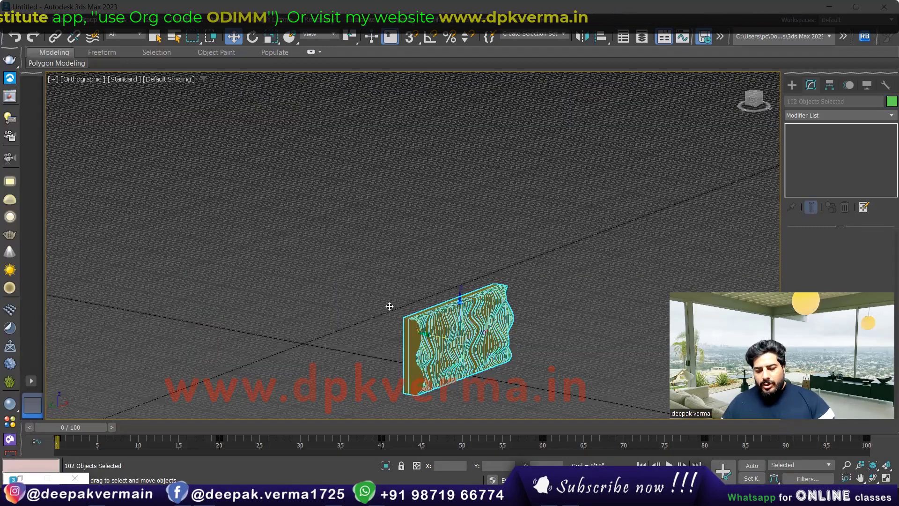
pyautogui.press('p')
pyautogui.rightClick(391, 303)
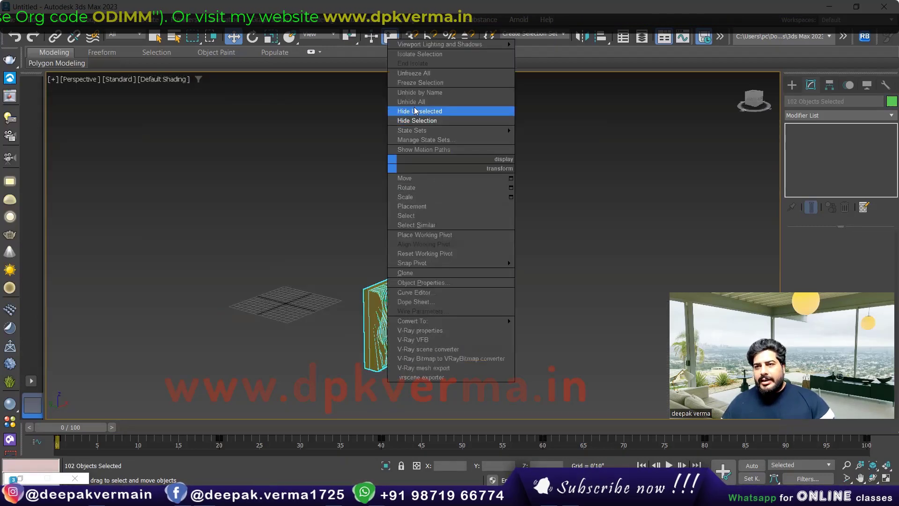
pyautogui.click(449, 107)
# - Move the orange wall beside the brown wall in the Top view
pyautogui.keyDown('alt'); pyautogui.moveTo(381, 312); pyautogui.dragTo(370, 311, button='middle'); pyautogui.keyUp('alt')
pyautogui.press('t')
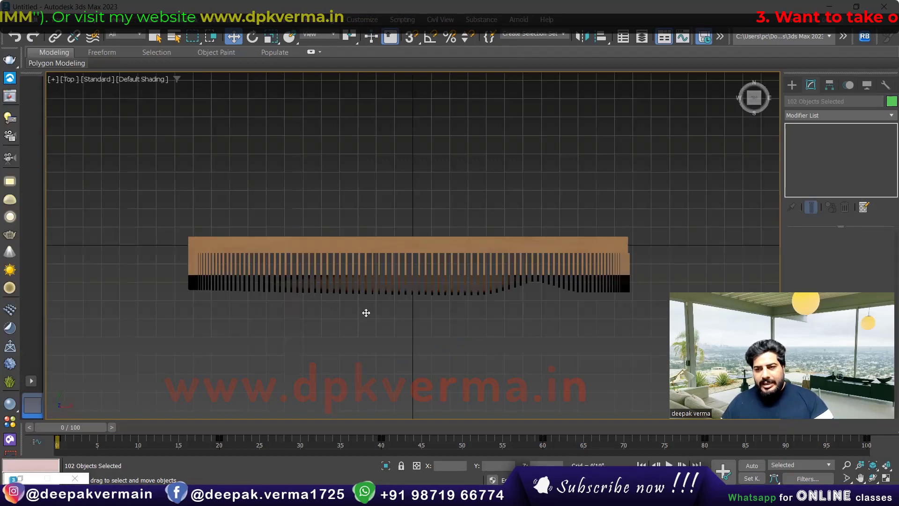
pyautogui.scroll(-1, 366, 311)
pyautogui.scroll(-5, 397, 311)
pyautogui.moveTo(397, 392); pyautogui.dragTo(312, 343, button='middle')
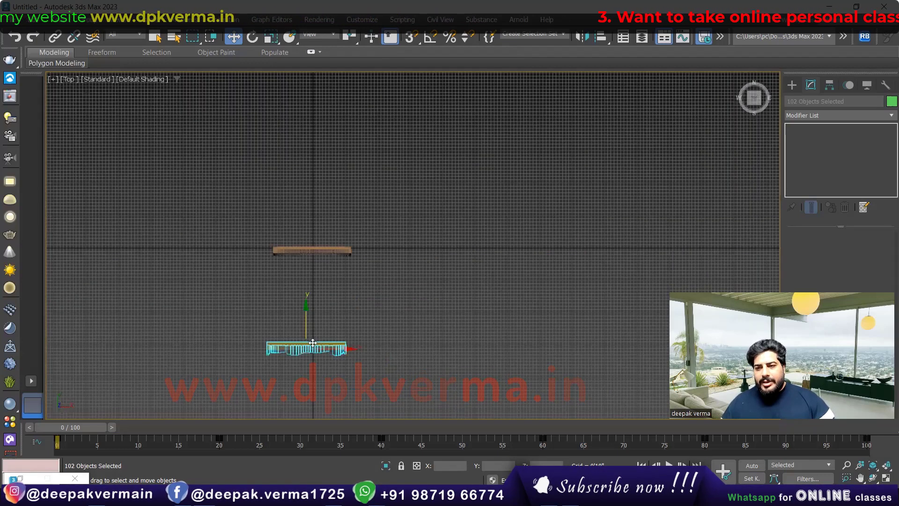
pyautogui.moveTo(306, 347); pyautogui.dragTo(411, 246)
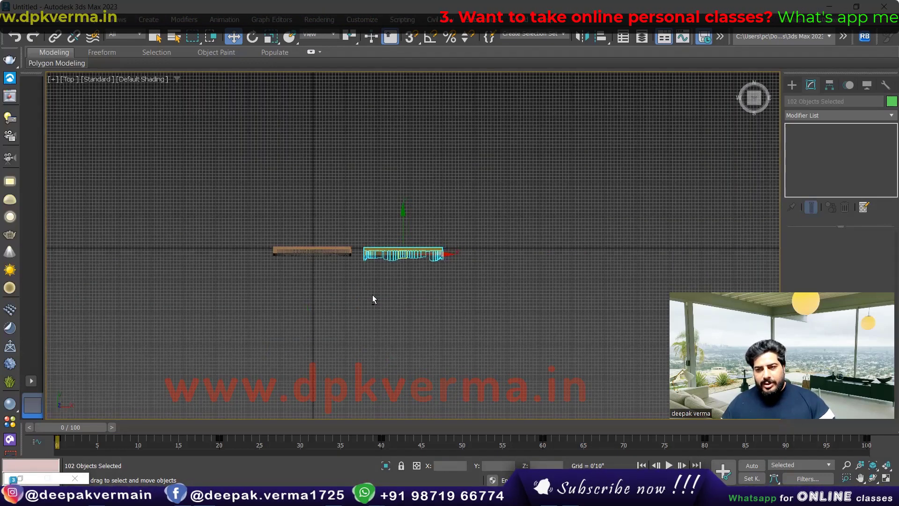
pyautogui.keyDown('alt'); pyautogui.moveTo(373, 299); pyautogui.dragTo(429, 318, button='middle'); pyautogui.keyUp('alt')
pyautogui.keyDown('alt'); pyautogui.moveTo(398, 281); pyautogui.dragTo(398, 285, button='middle'); pyautogui.keyUp('alt')
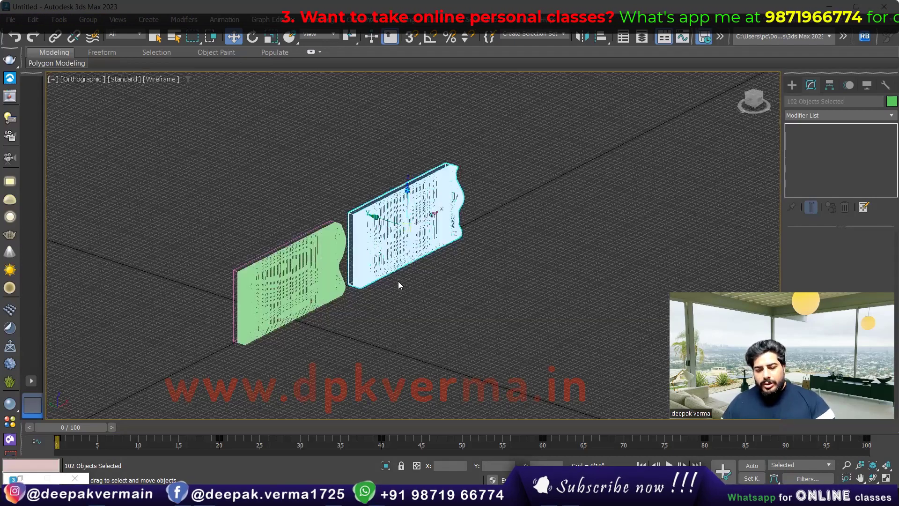
# - Compare both walls in solid shading, then return to the browser's reference images
pyautogui.press('F3')
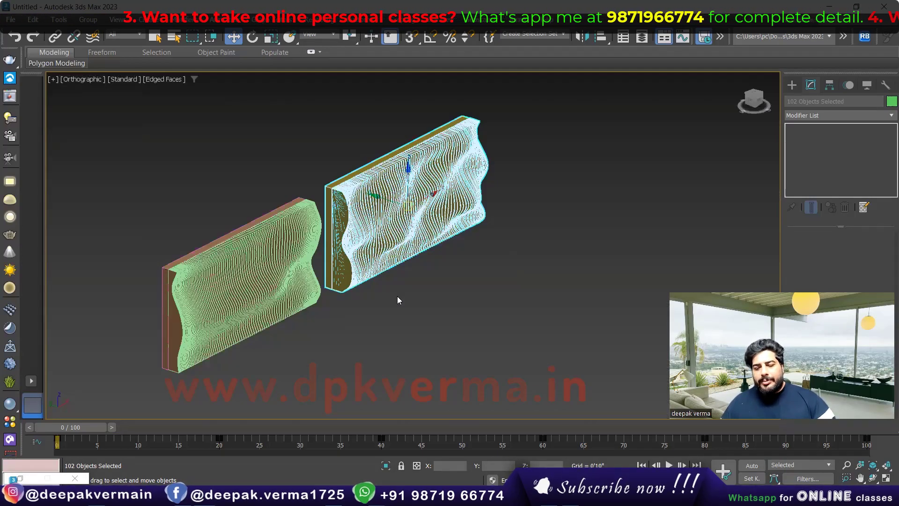
pyautogui.click(397, 296)
pyautogui.keyDown('alt'); pyautogui.moveTo(390, 297); pyautogui.dragTo(384, 295, button='middle'); pyautogui.keyUp('alt')
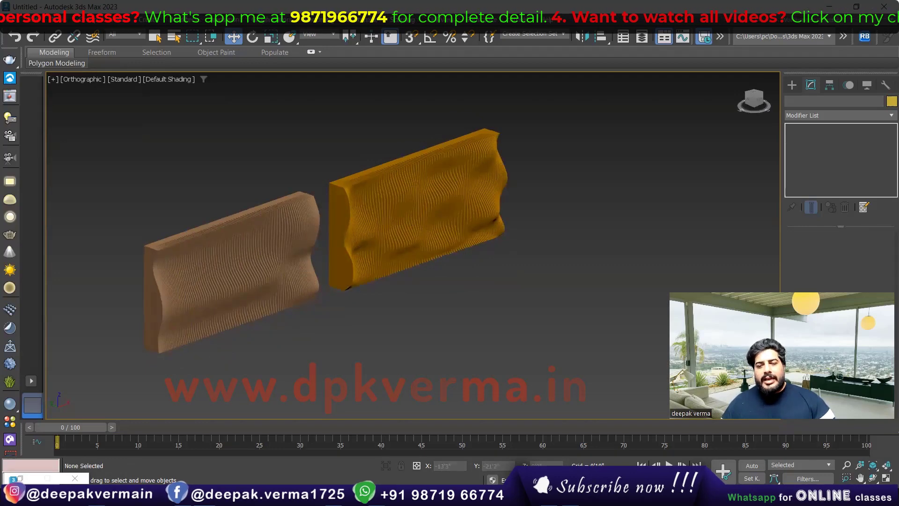
pyautogui.hotkey('alt', 'Tab')
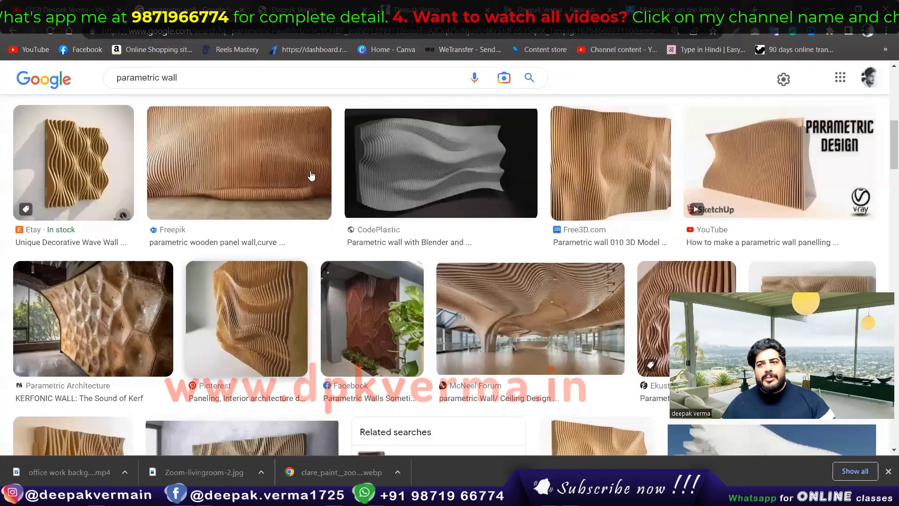
# - Scroll the Google Images parametric wall results down to more wavy wooden panel references
pyautogui.scroll(-1, 310, 175)
pyautogui.scroll(-1, 237, 248)
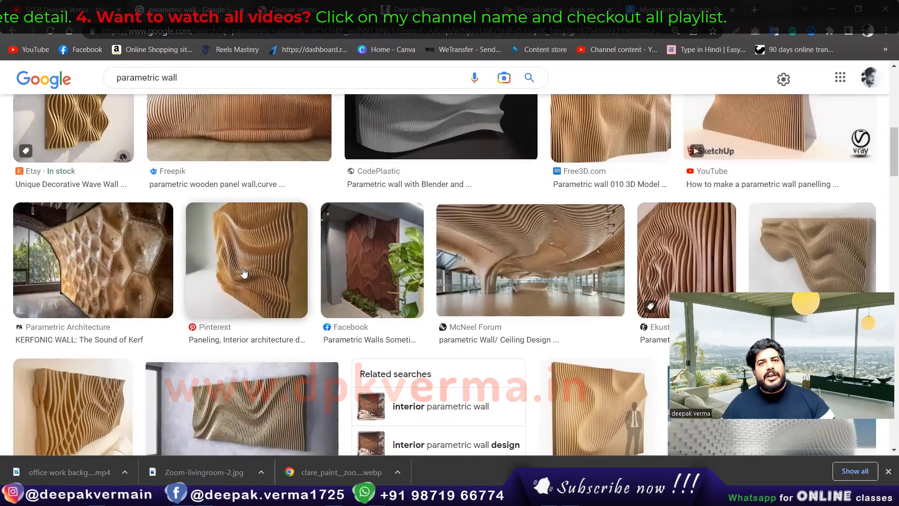
pyautogui.scroll(-1, 243, 273)
pyautogui.scroll(-1, 356, 220)
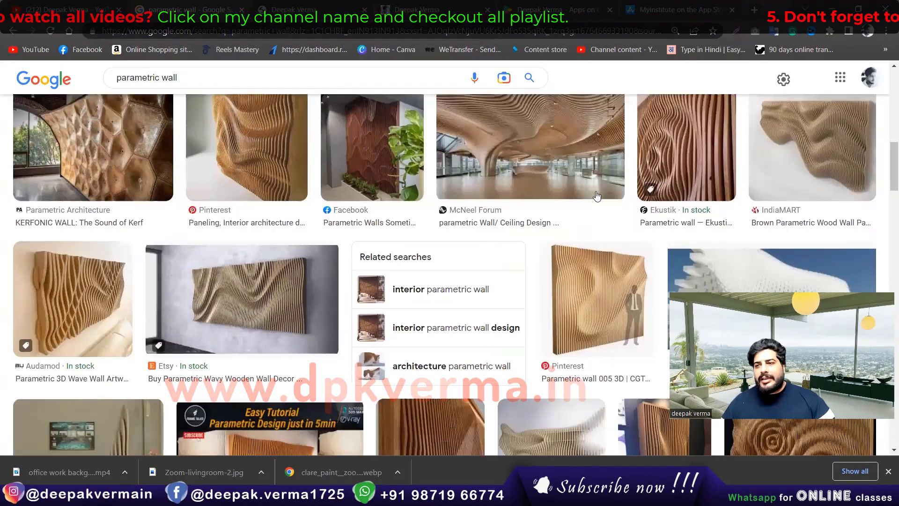
pyautogui.scroll(4, 561, 220)
pyautogui.scroll(4, 286, 313)
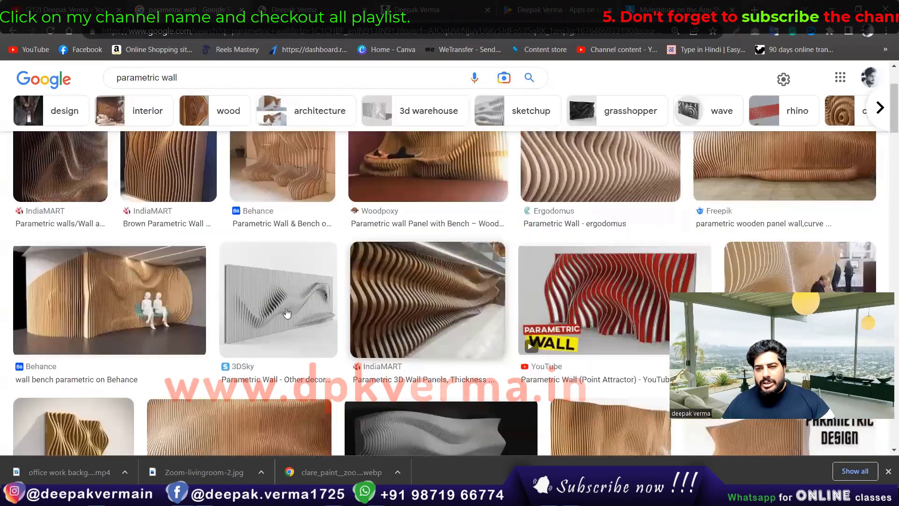
pyautogui.scroll(-3, 659, 228)
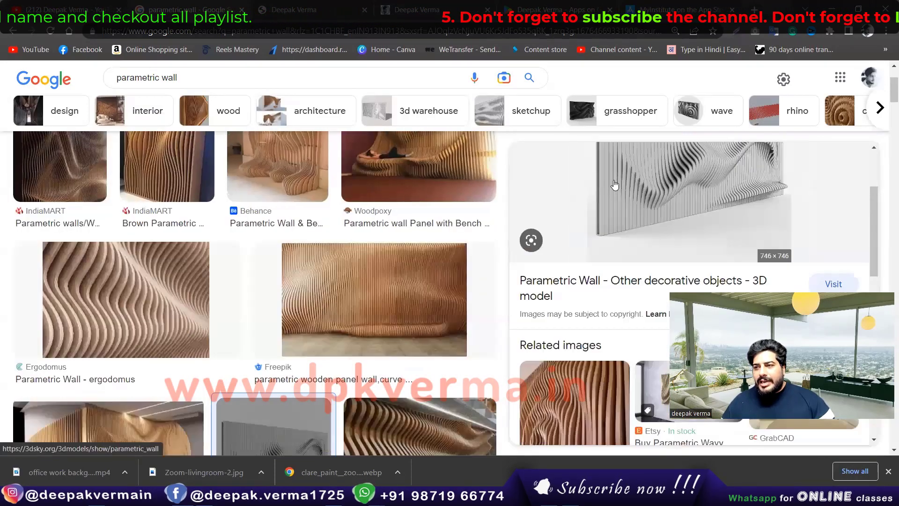
pyautogui.scroll(1, 635, 178)
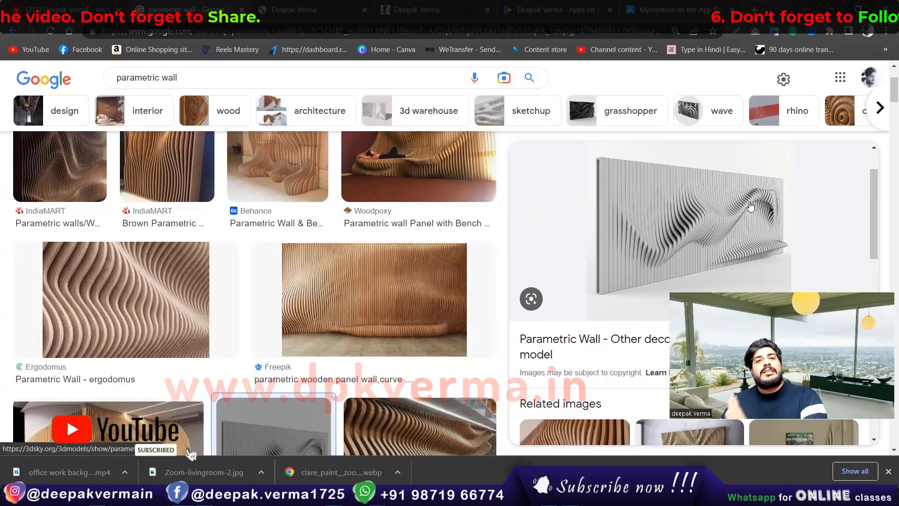
pyautogui.scroll(-2, 302, 271)
pyautogui.scroll(-2, 144, 233)
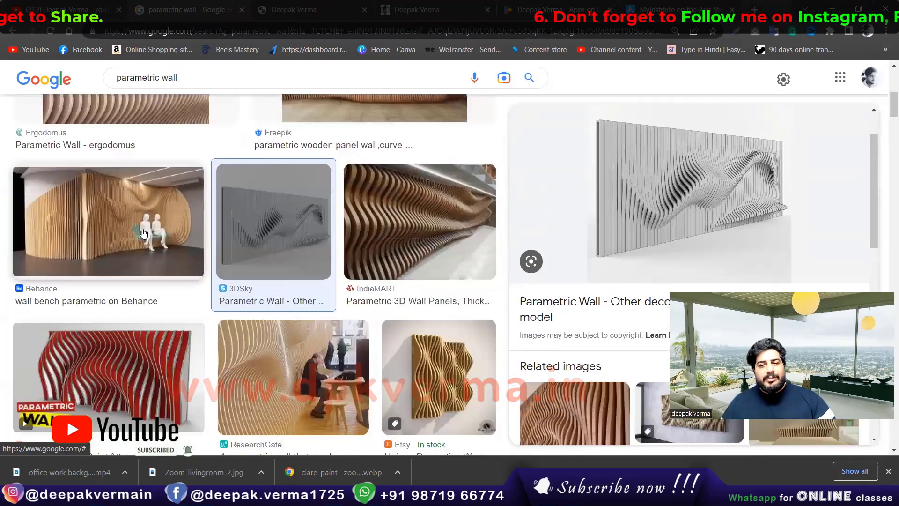
pyautogui.scroll(-4, 178, 284)
pyautogui.scroll(-4, 234, 253)
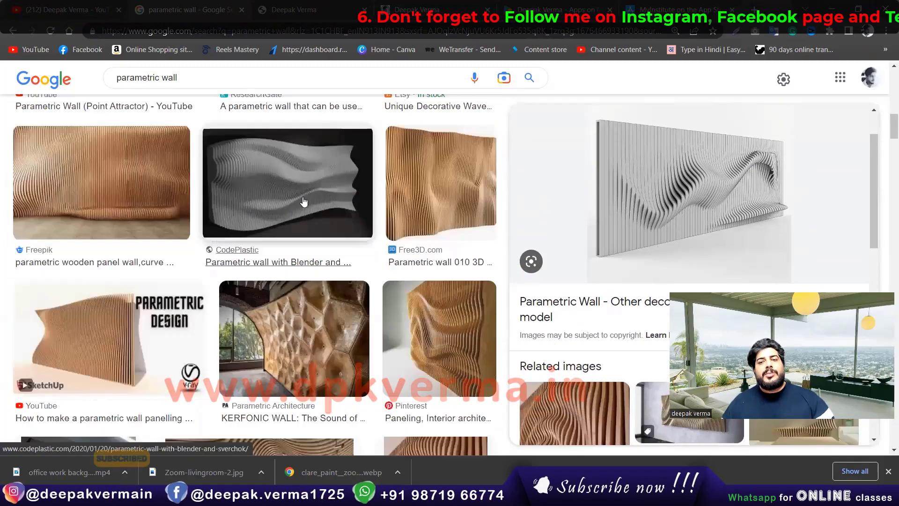
pyautogui.scroll(-1, 294, 218)
pyautogui.scroll(-3, 243, 243)
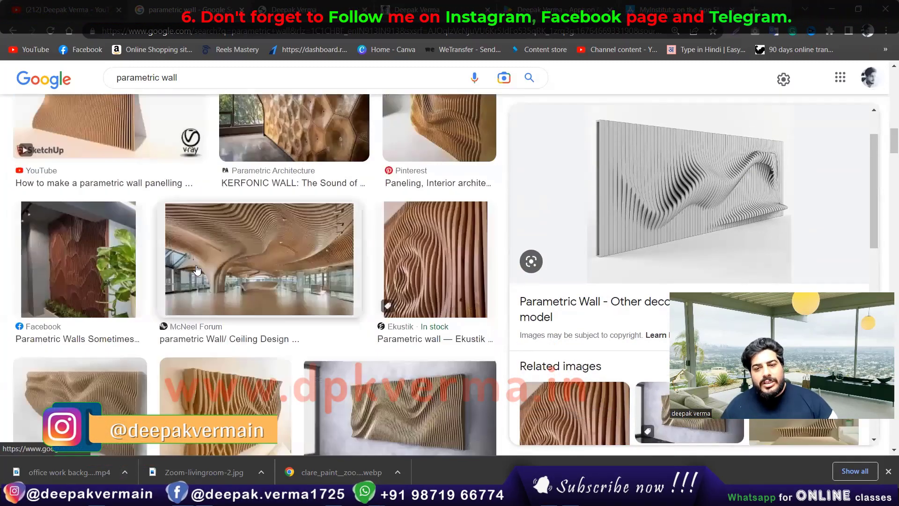
pyautogui.scroll(-3, 197, 270)
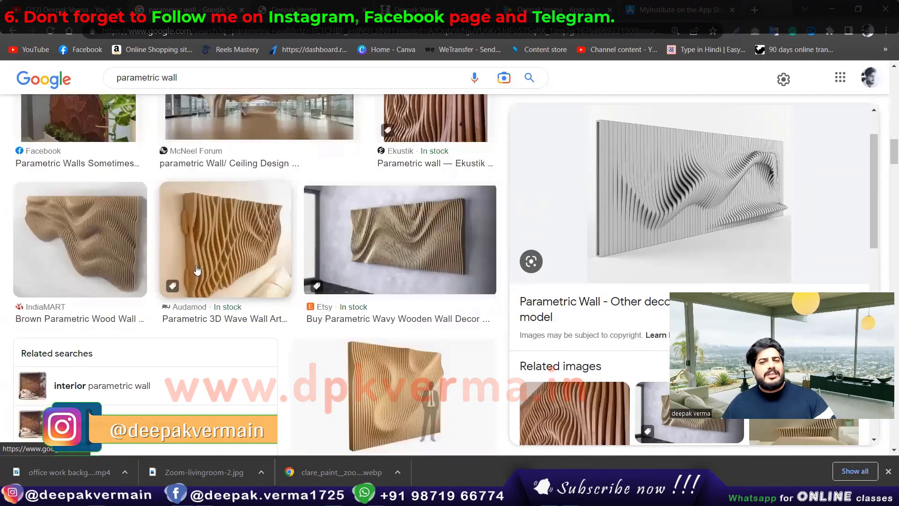
pyautogui.scroll(-2, 197, 270)
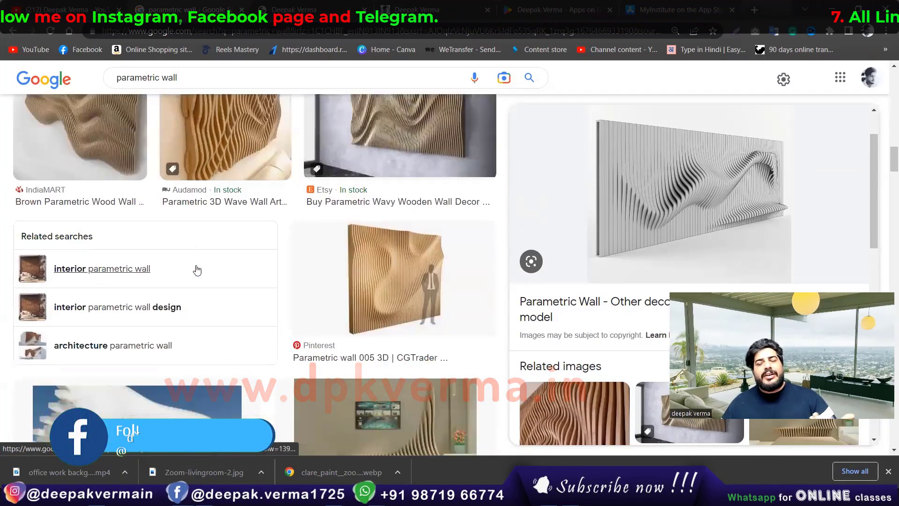